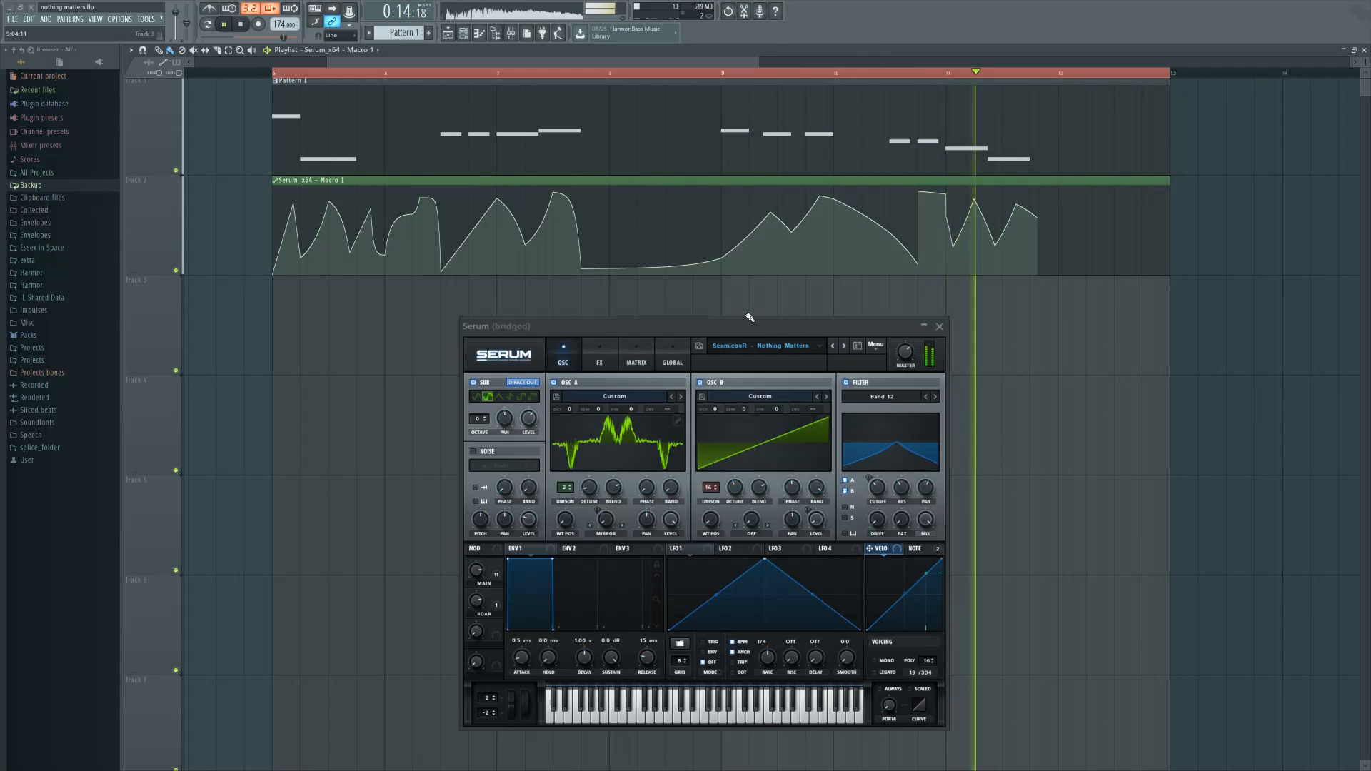
Stop playback and bring up the mixer, moving the Serum window aside to check the master track's effect slots
key("space")
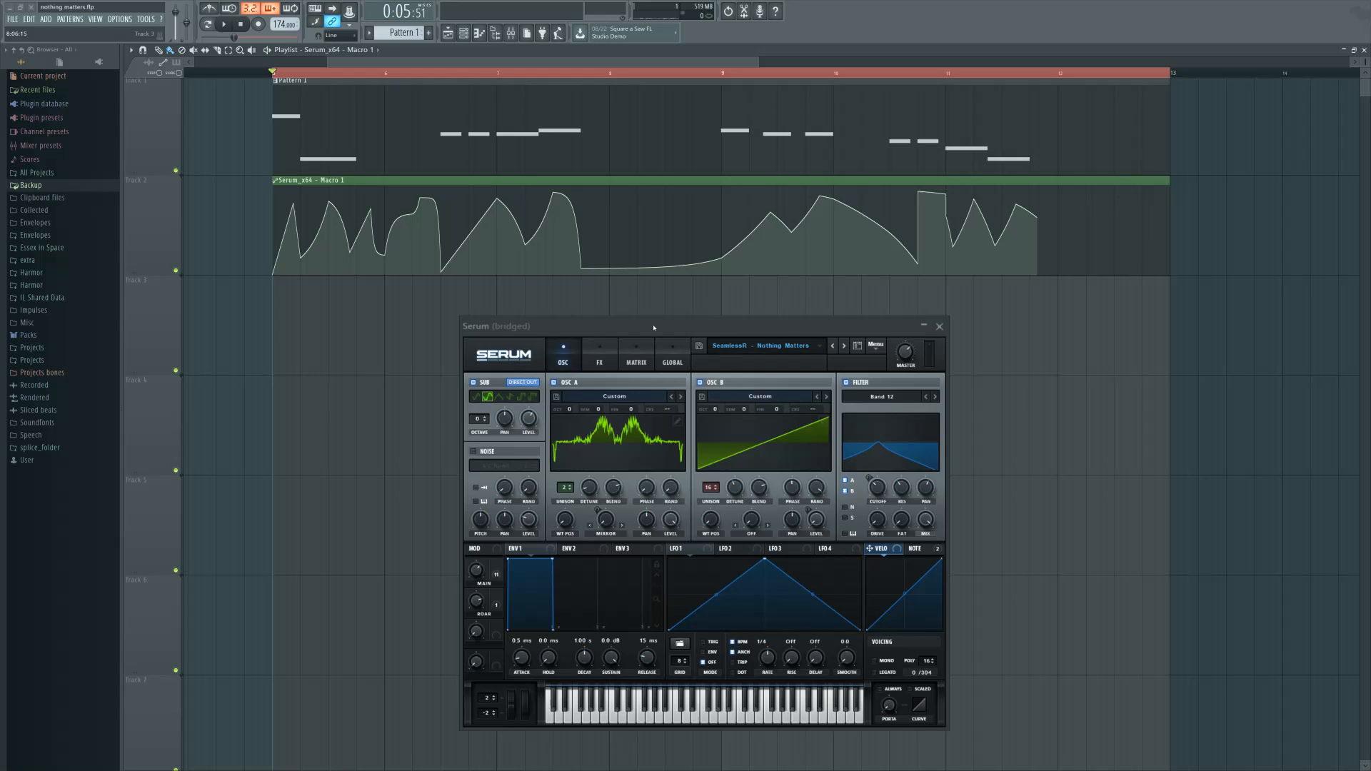
left_click_drag(654, 328, 658, 312)
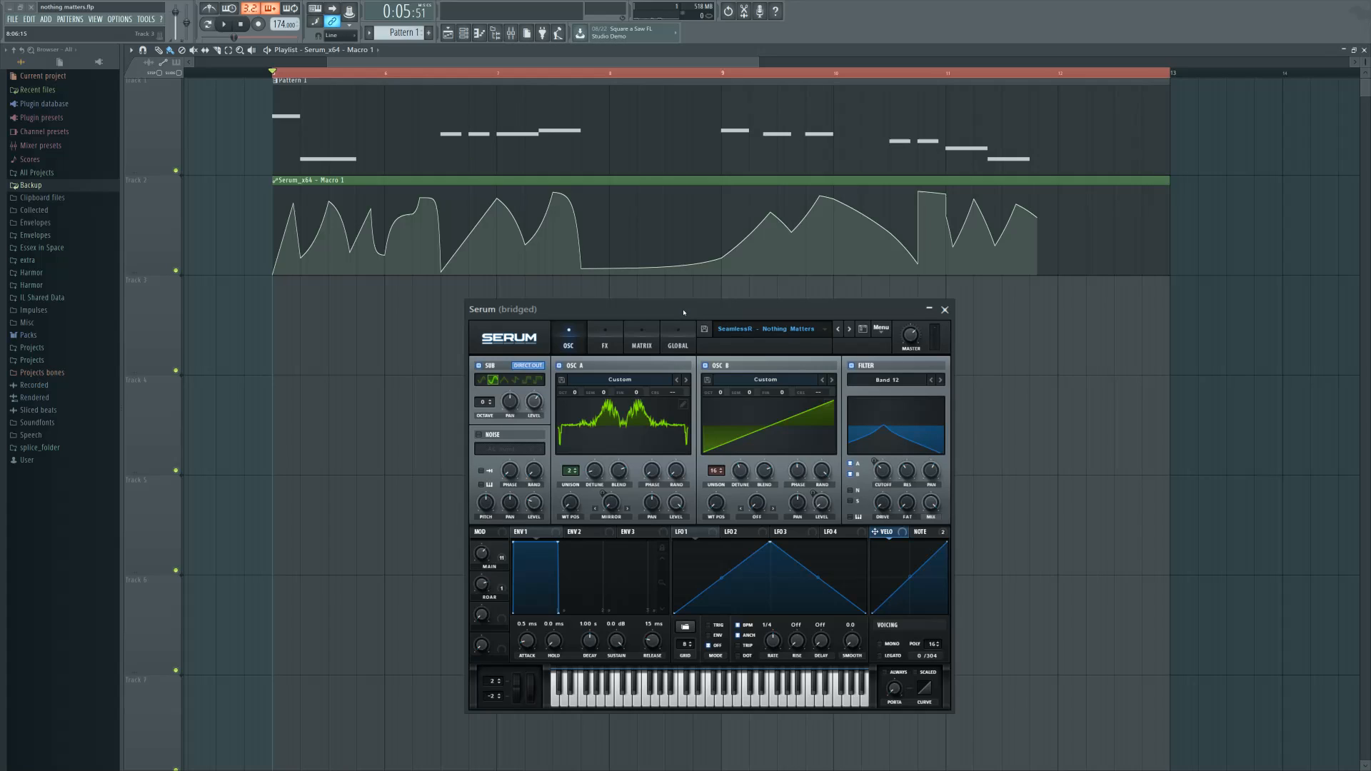
key("F9")
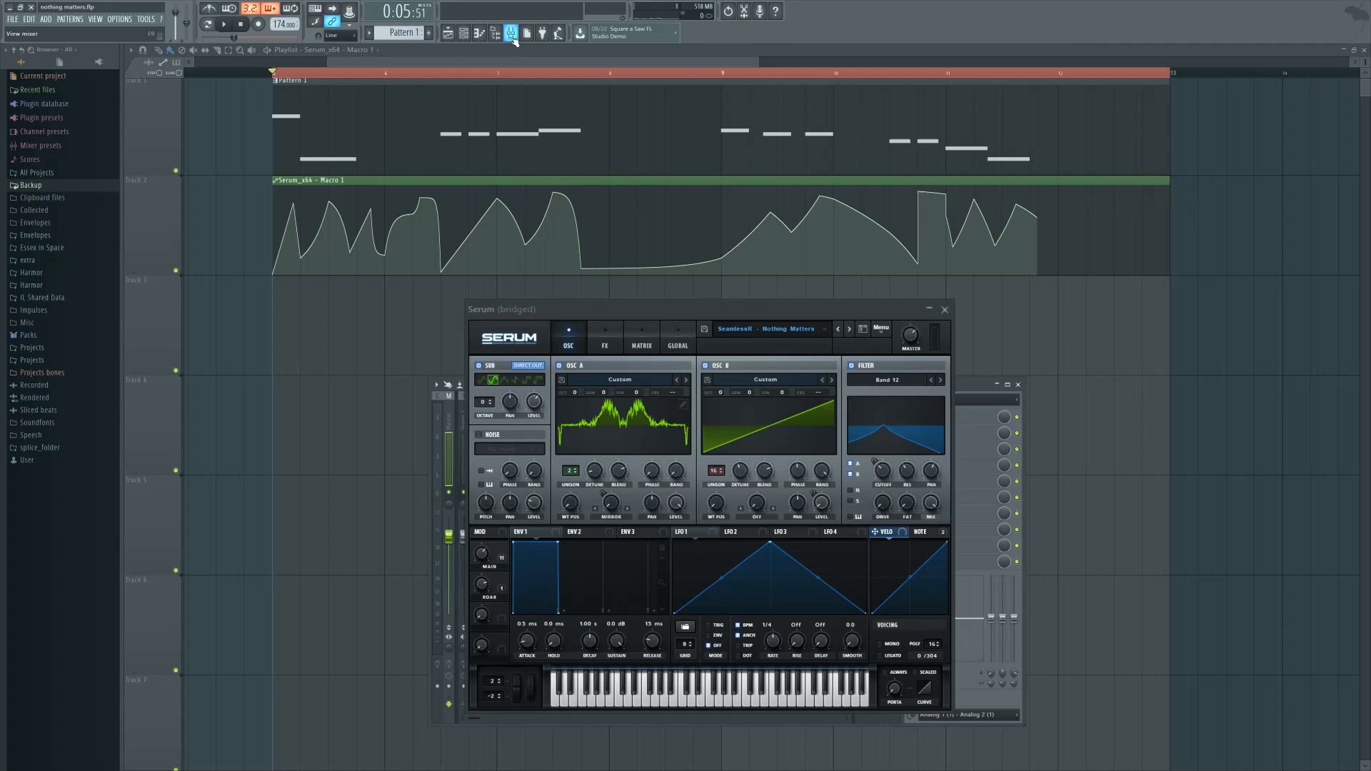
left_click_drag(619, 308, 966, 308)
left_click(1276, 309)
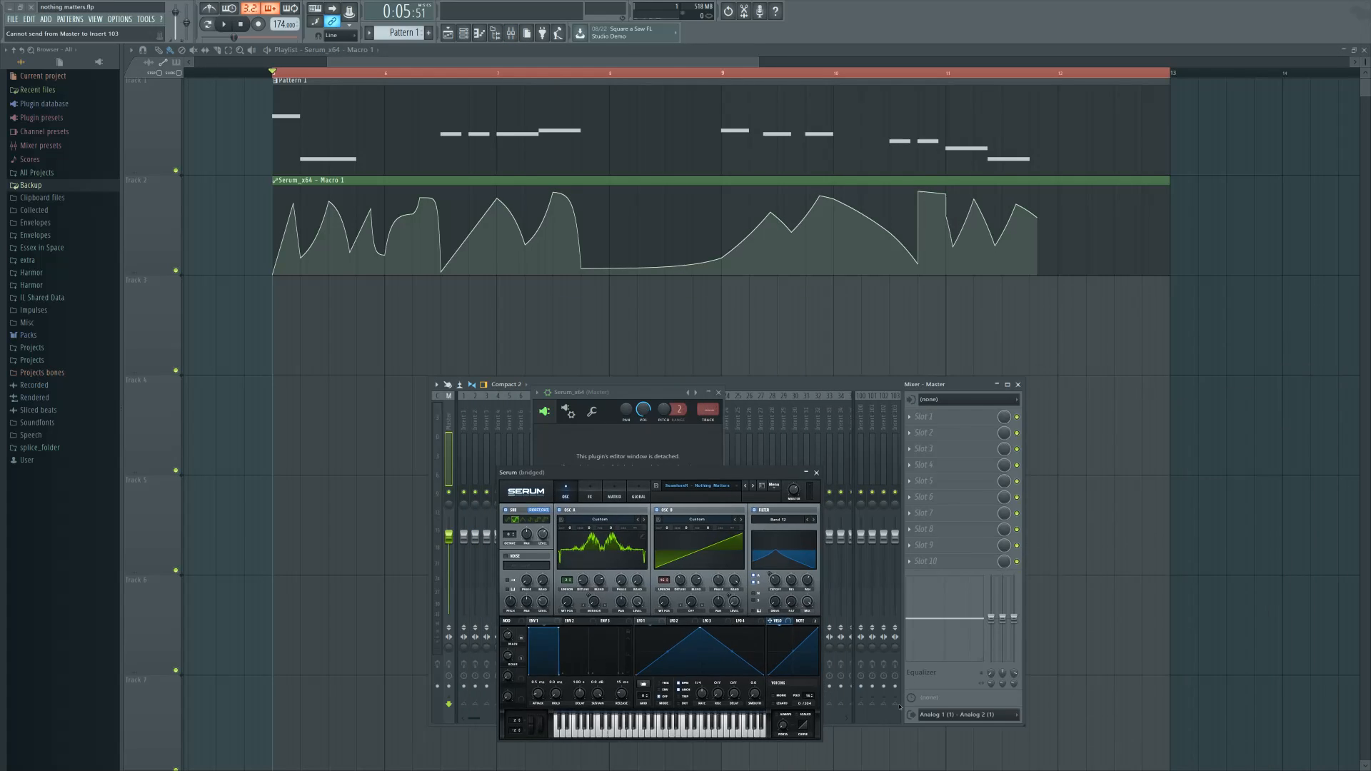
left_click(628, 492)
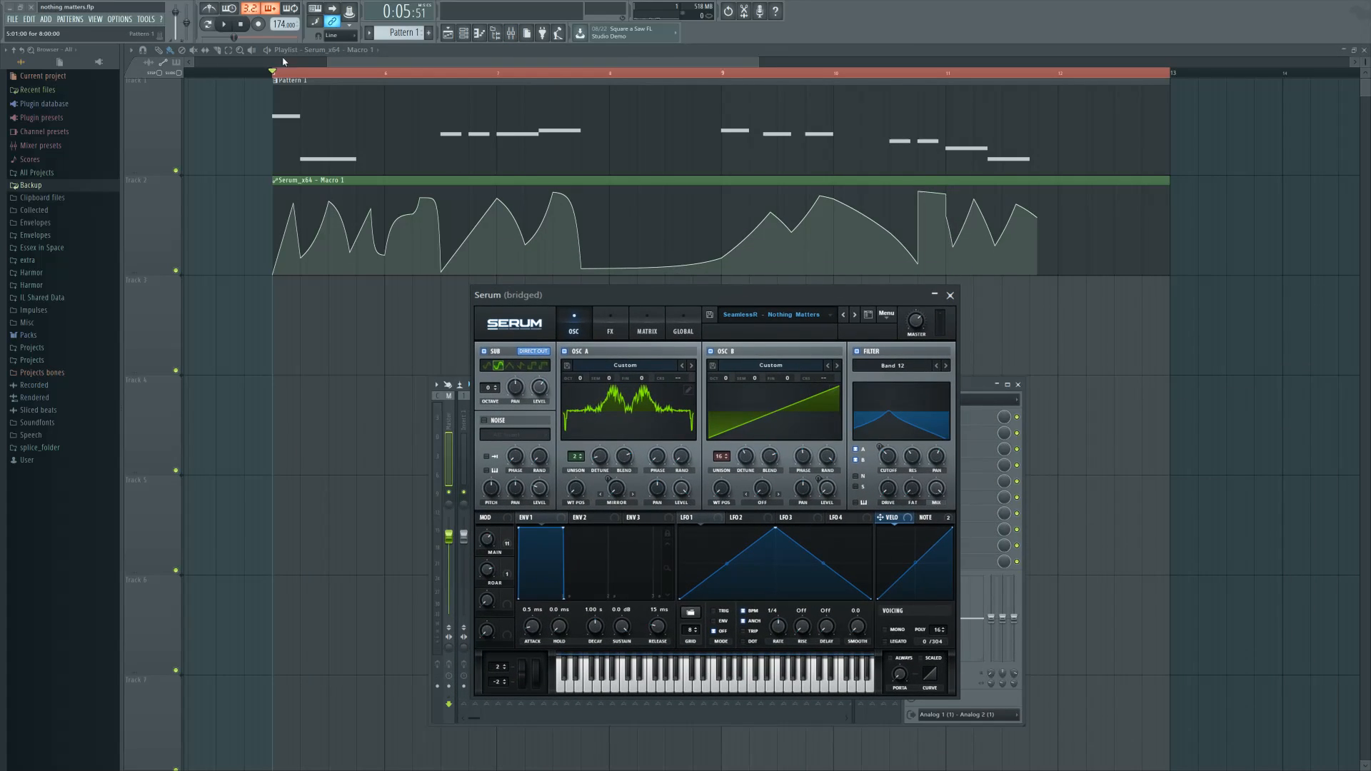
Play the bass pattern with its Macro 1 automation, stop it and return to the start of the playlist
left_click(231, 25)
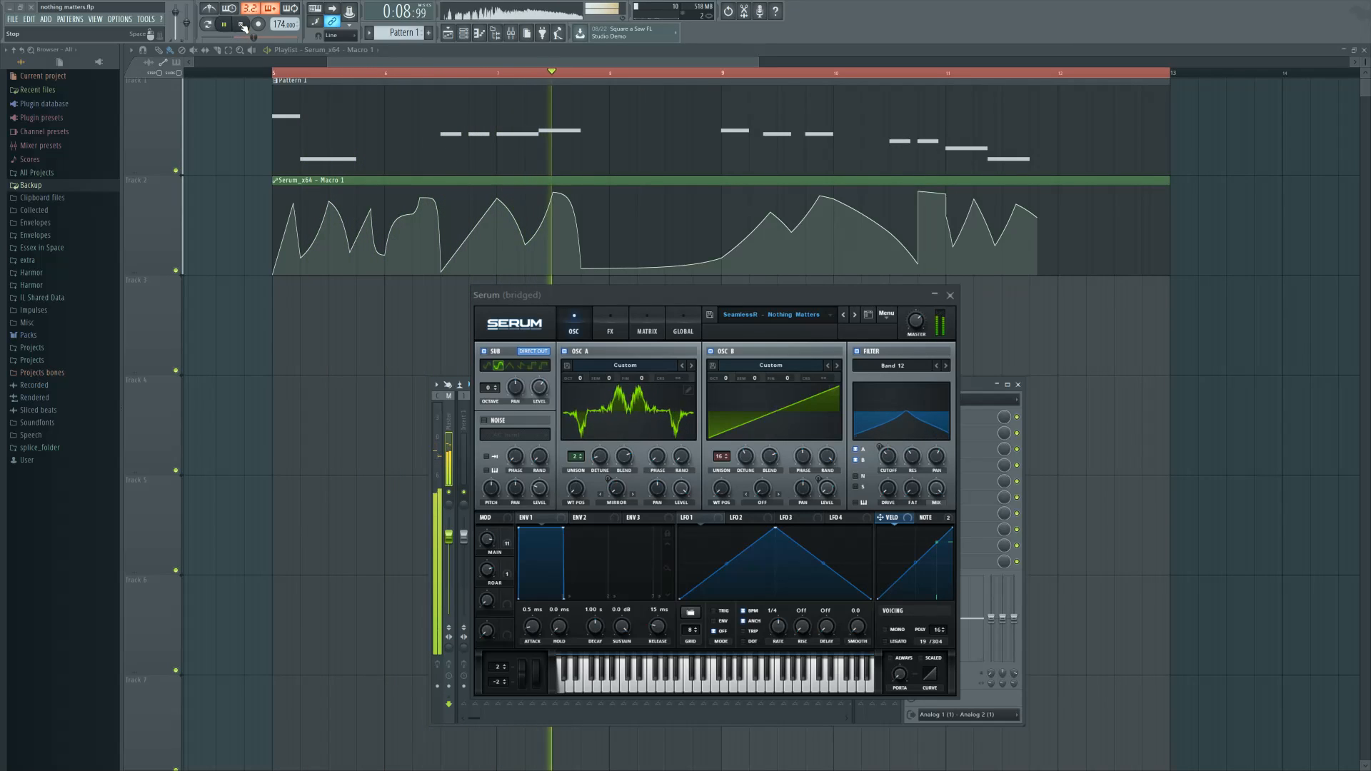
left_click(894, 73)
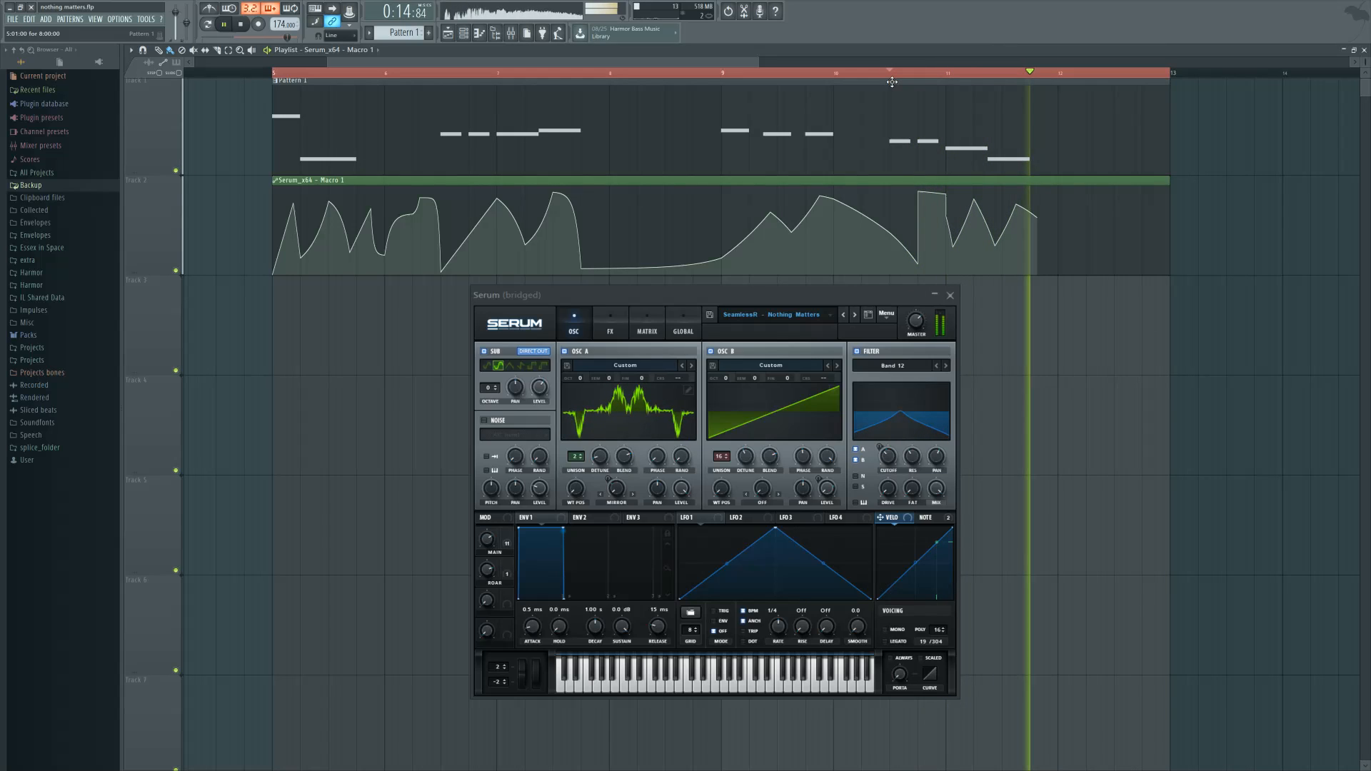
key("space")
key("Home")
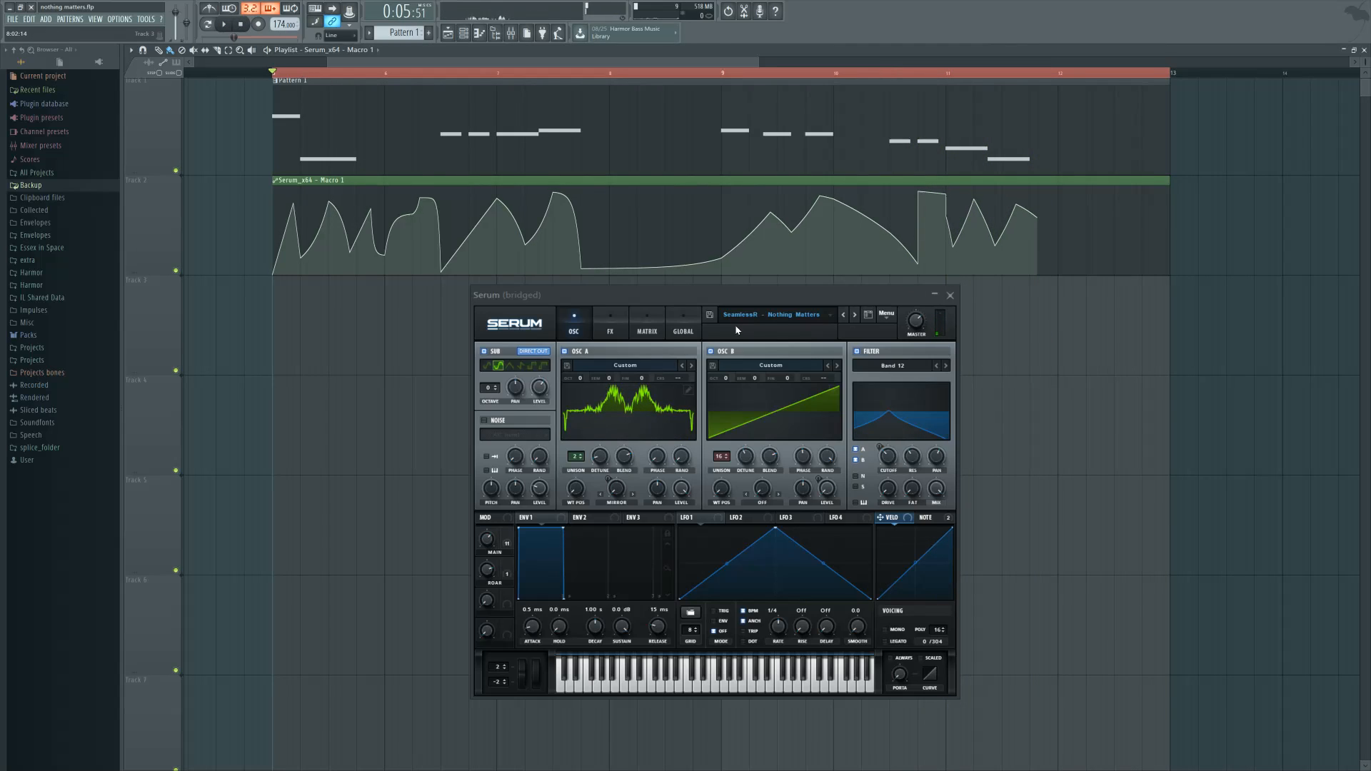
left_click_drag(655, 298, 658, 317)
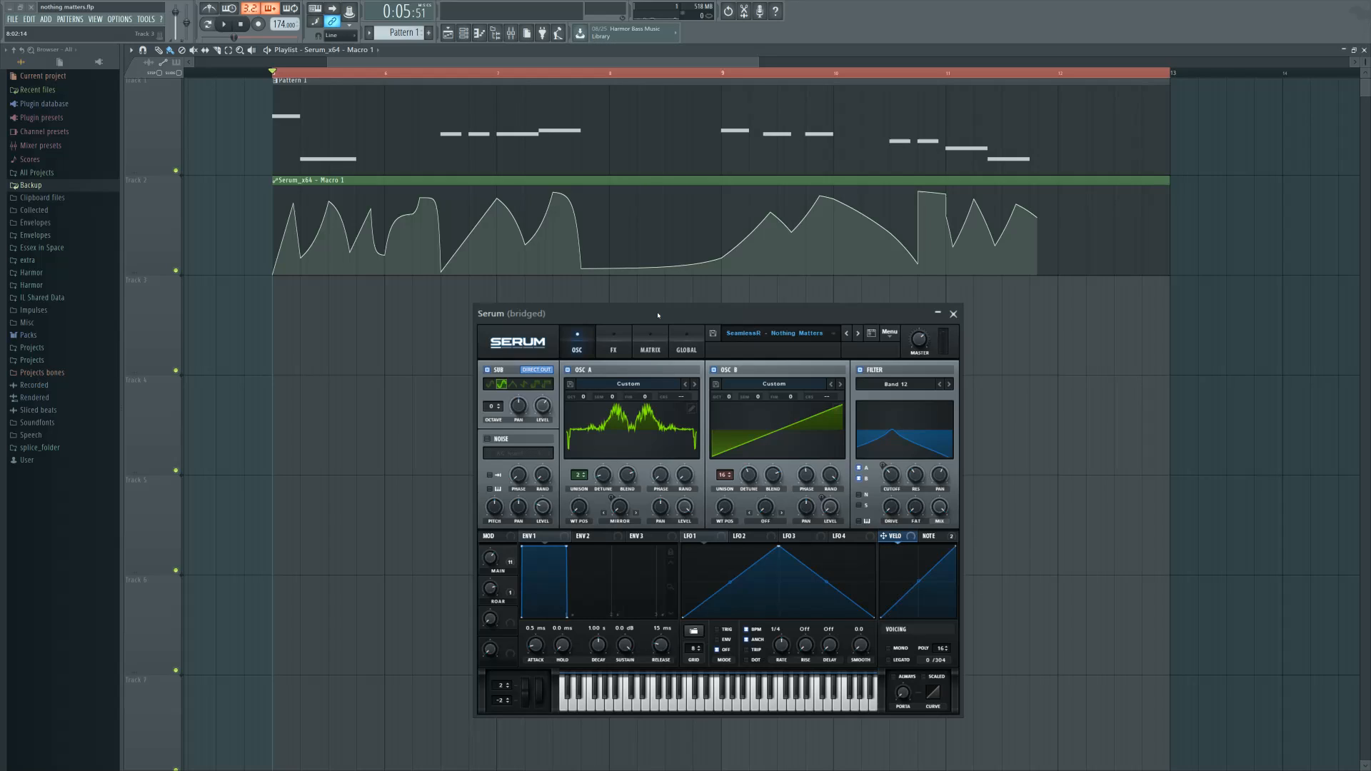
left_click(613, 344)
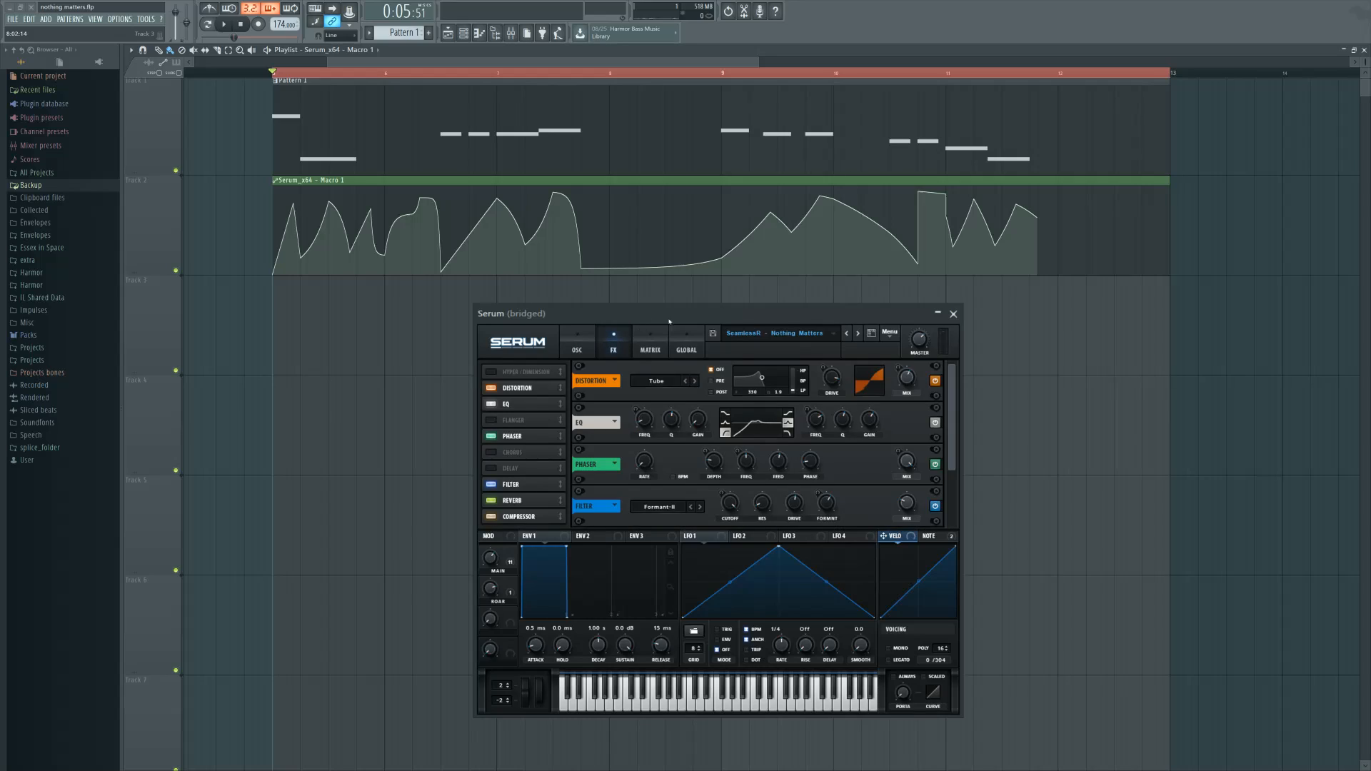
left_click(578, 341)
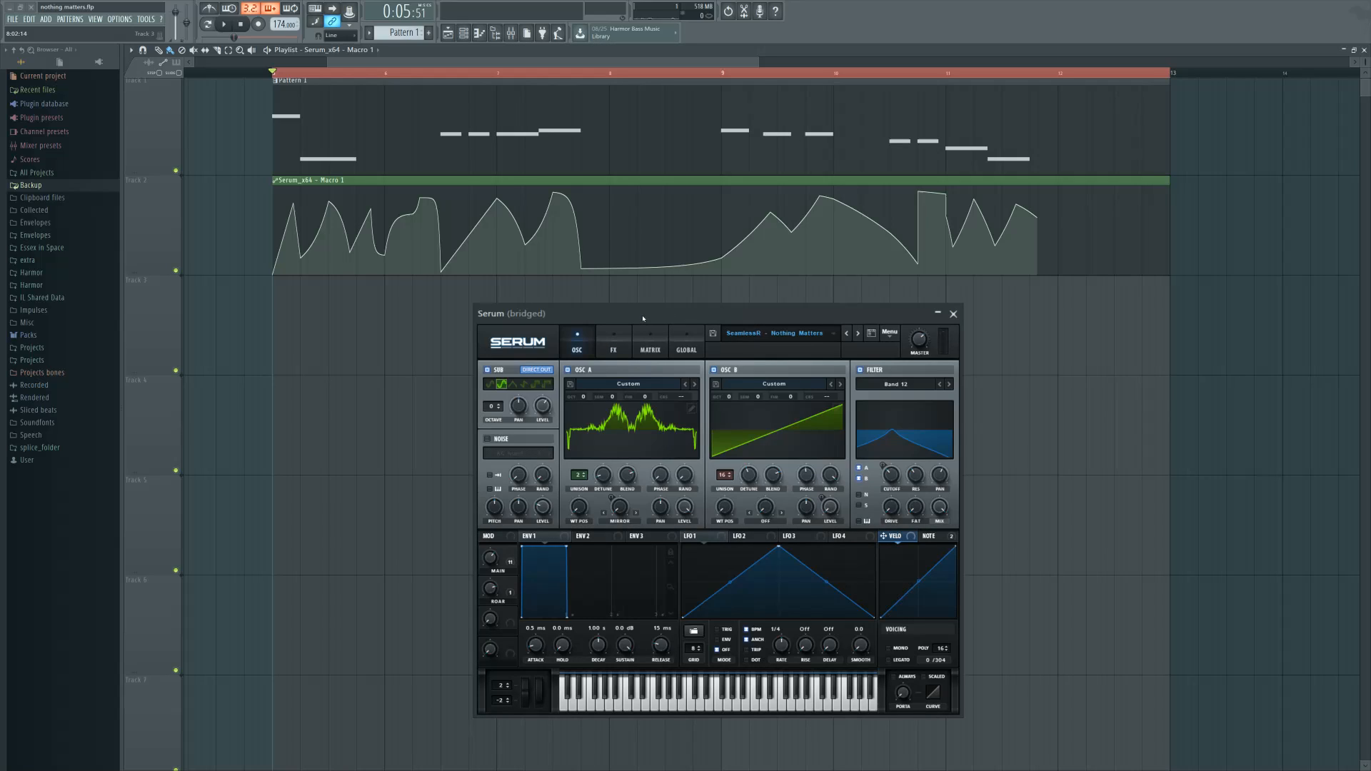
left_click(617, 341)
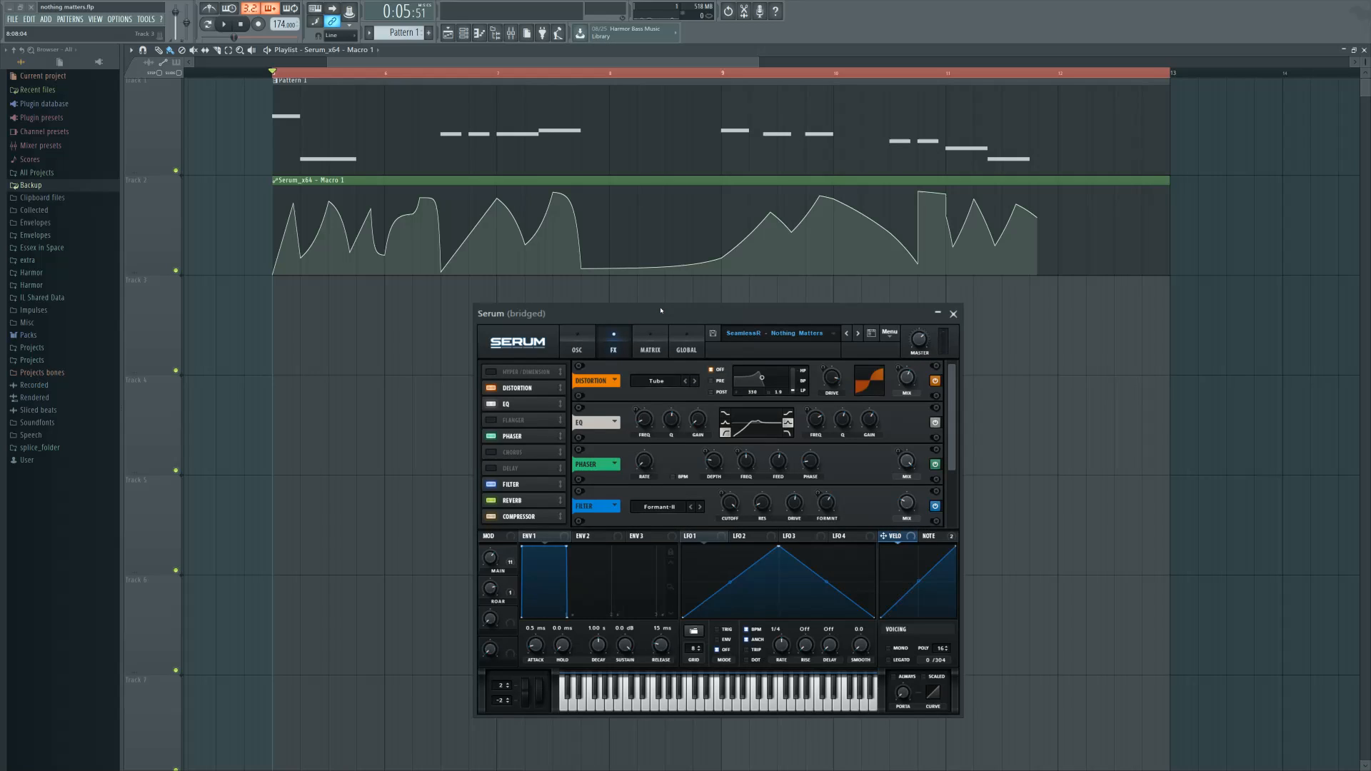
left_click(585, 336)
left_click_drag(634, 313, 635, 317)
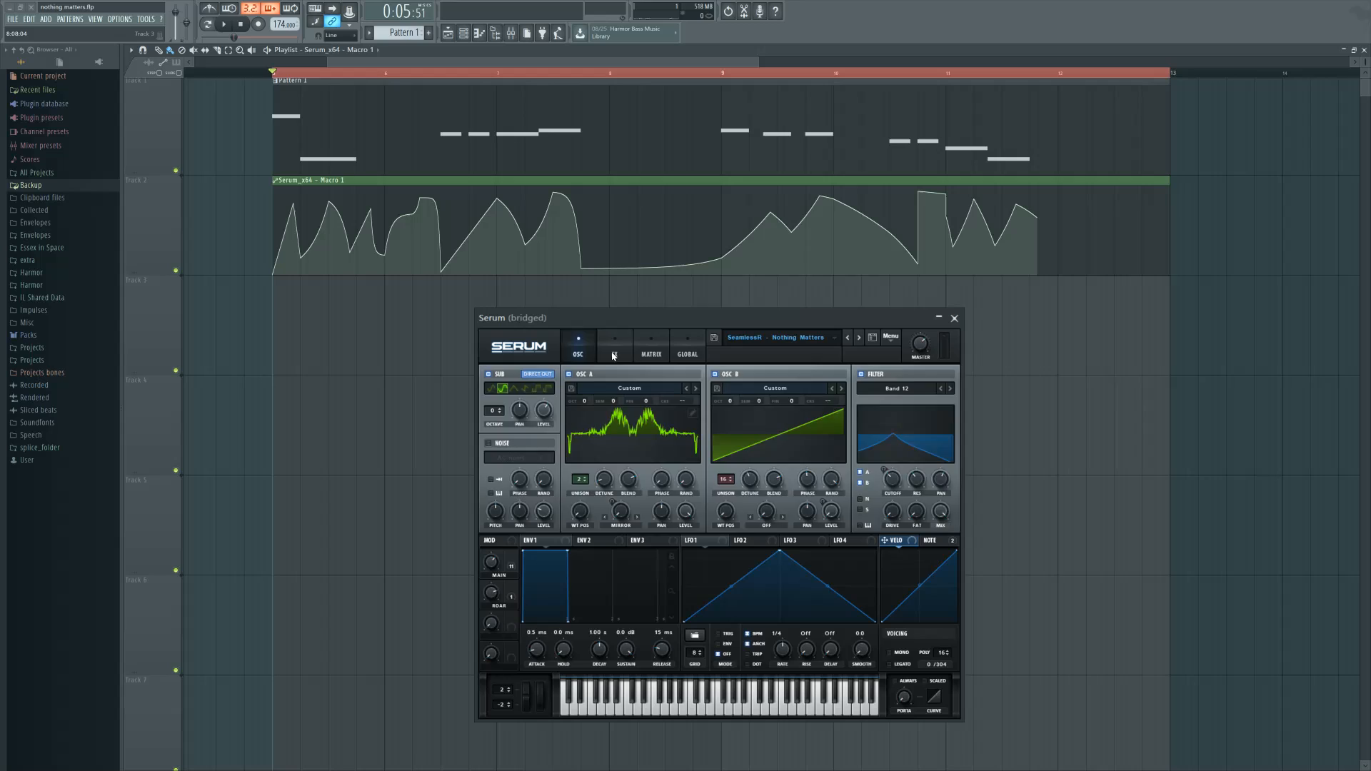
Bypass every effect in Serum's FX rack, from distortion to compressor, and play the dry bass pattern
left_click(618, 343)
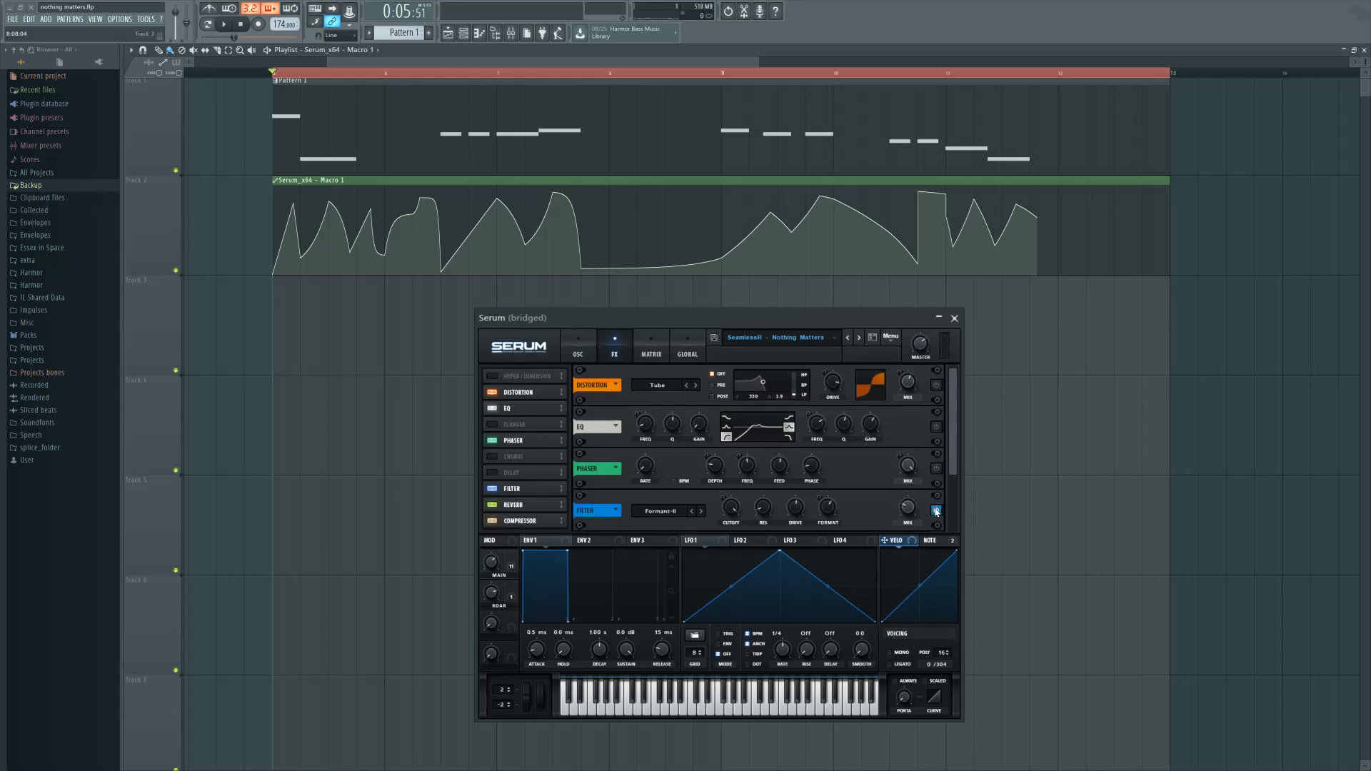
scroll(953, 482, "down", 2)
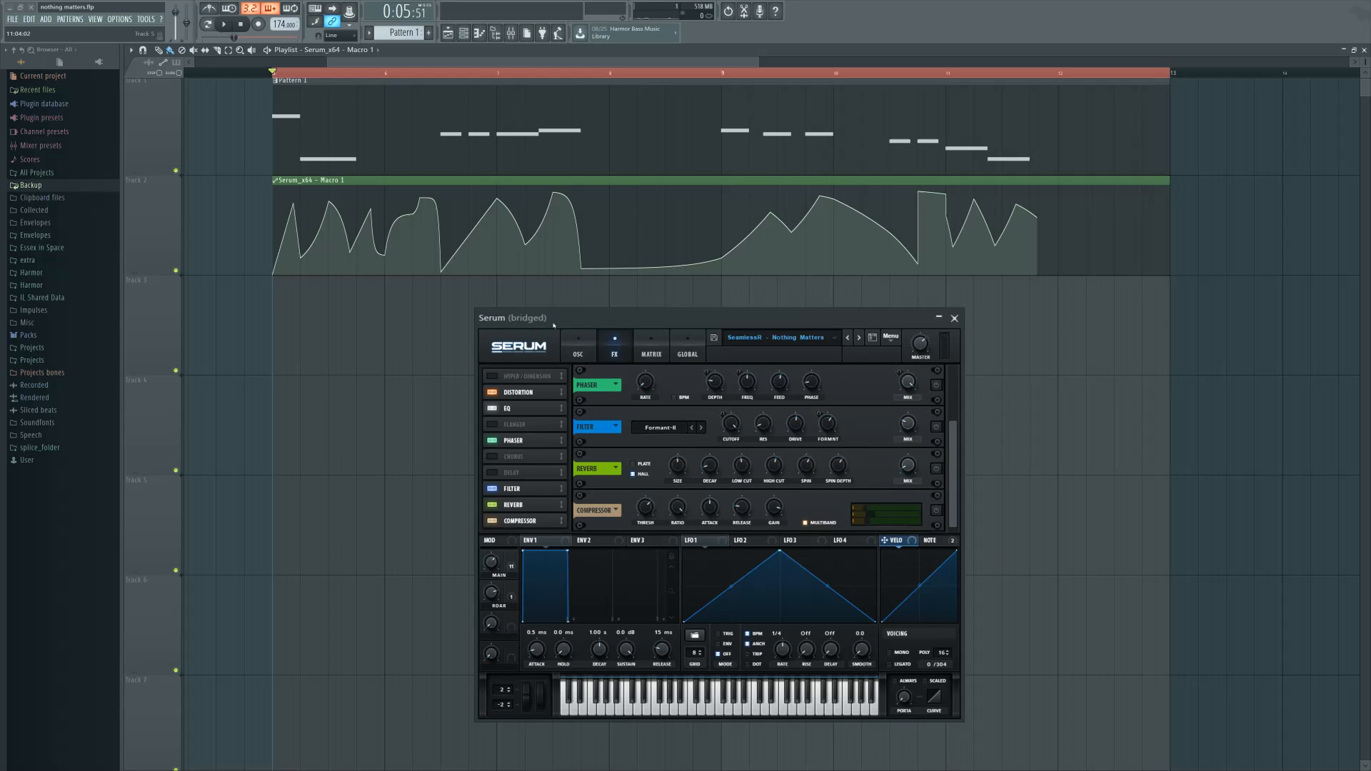
left_click(577, 345)
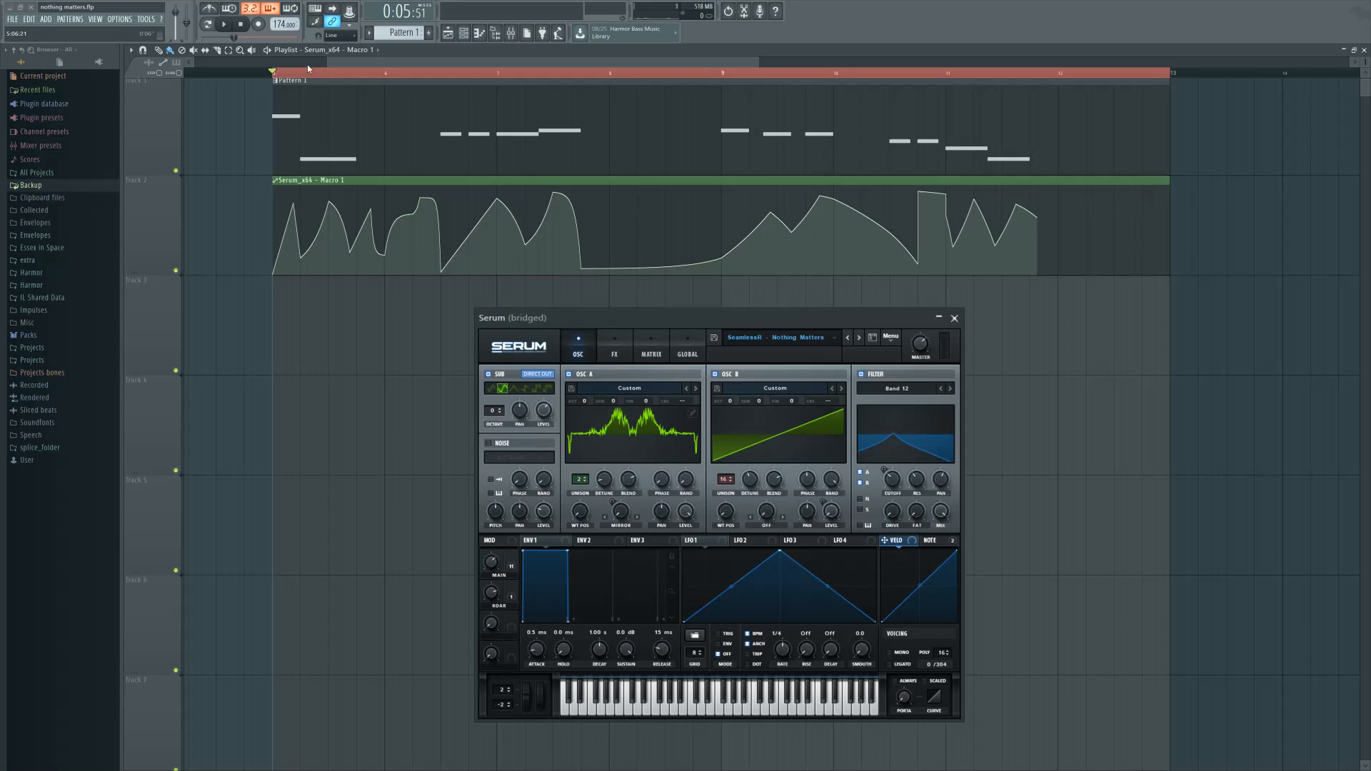
left_click(227, 26)
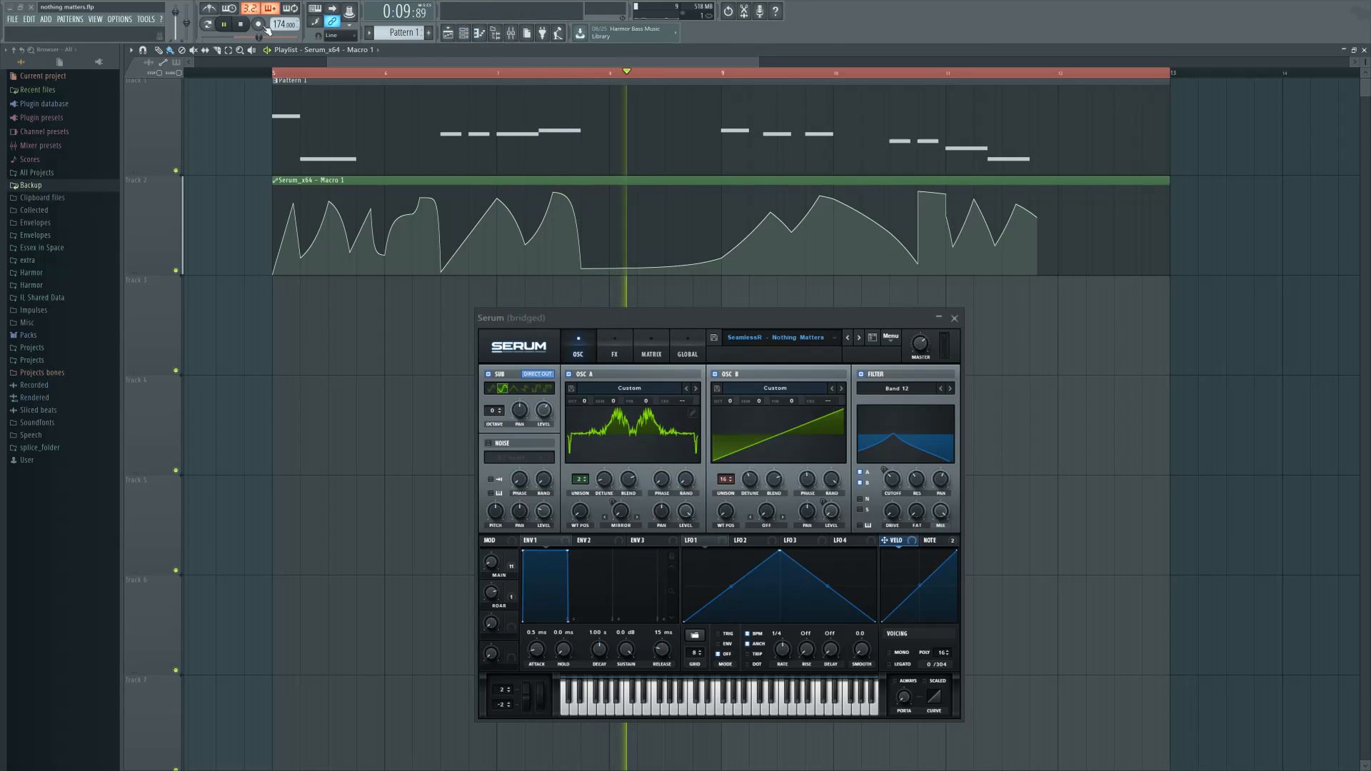
key("space")
left_click_drag(746, 324, 730, 317)
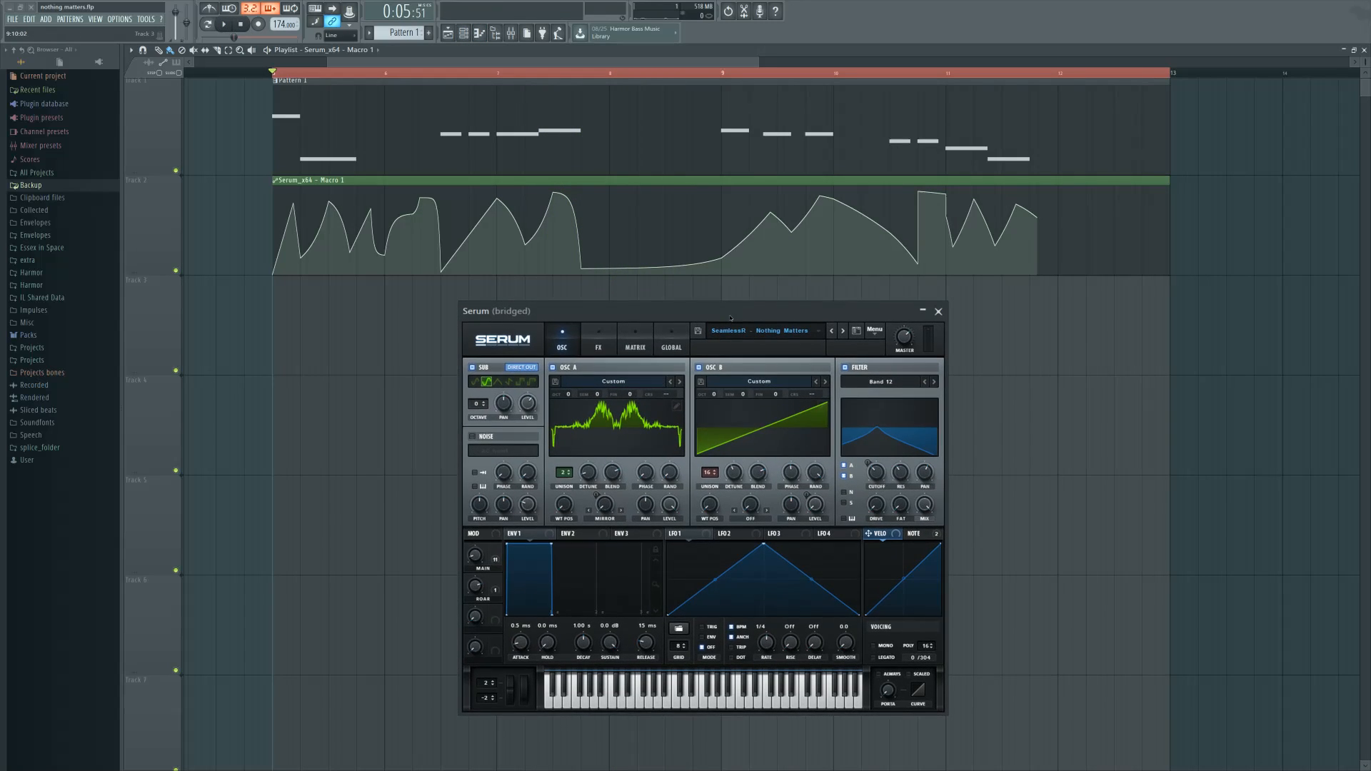
Enable the multiband compressor in Serum's FX rack and audition the bass pattern with it
left_click(600, 347)
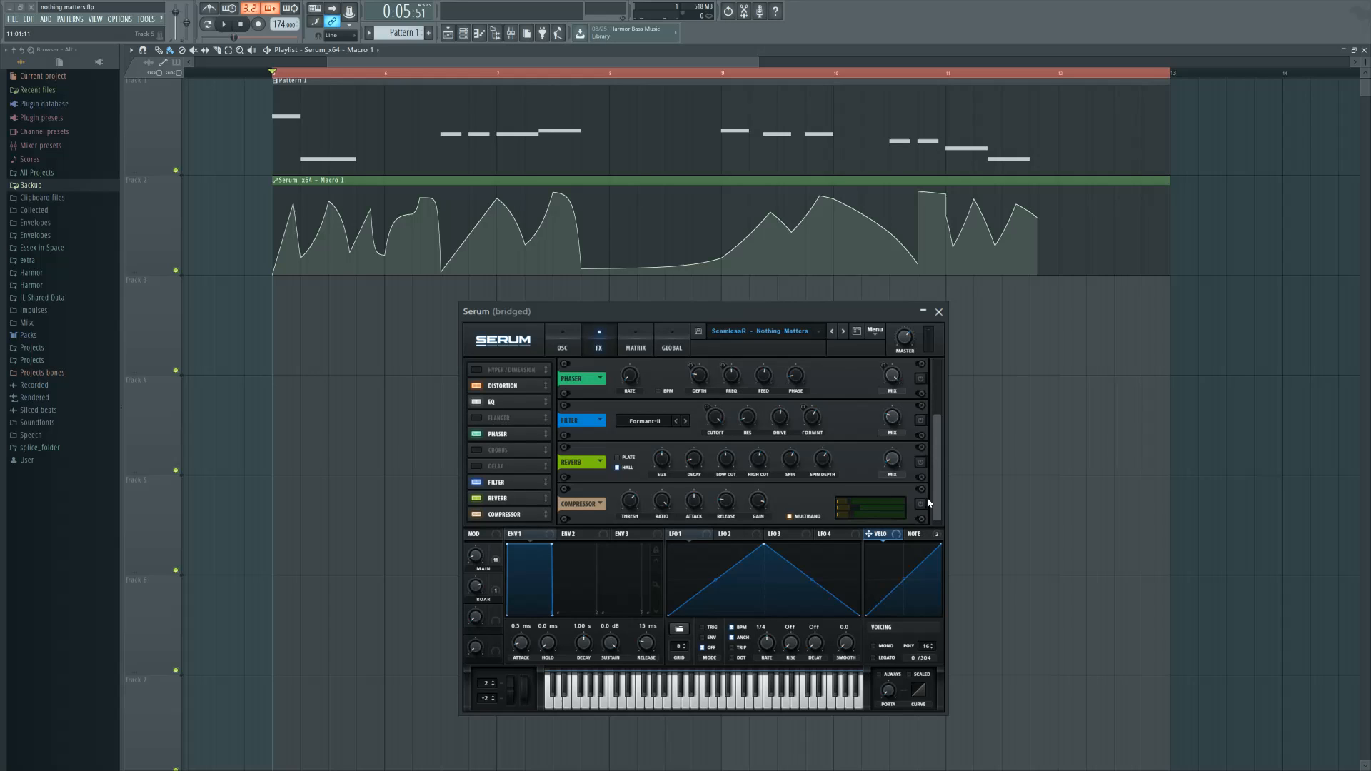
left_click(227, 26)
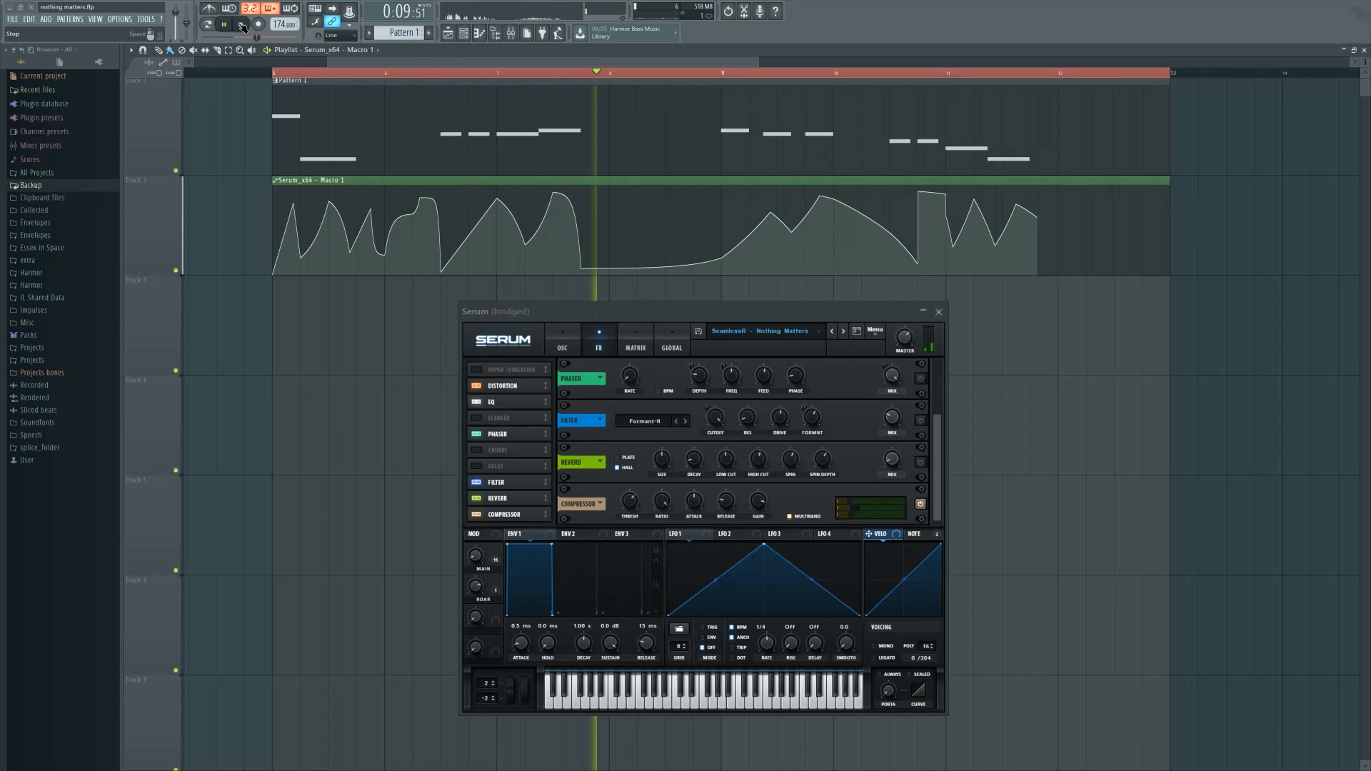
left_click(242, 26)
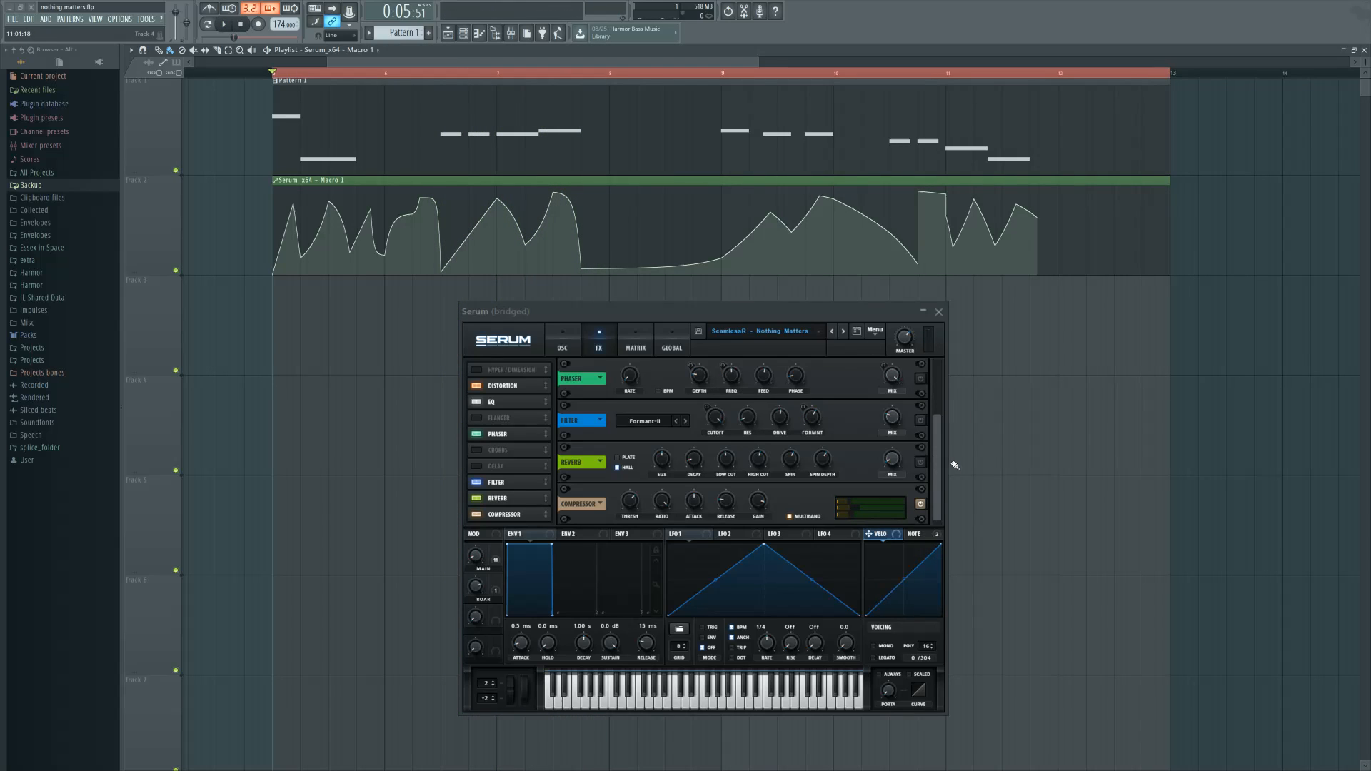
Enable the Tube distortion in the FX rack and audition the bass pattern from the start
left_click_drag(934, 459, 936, 409)
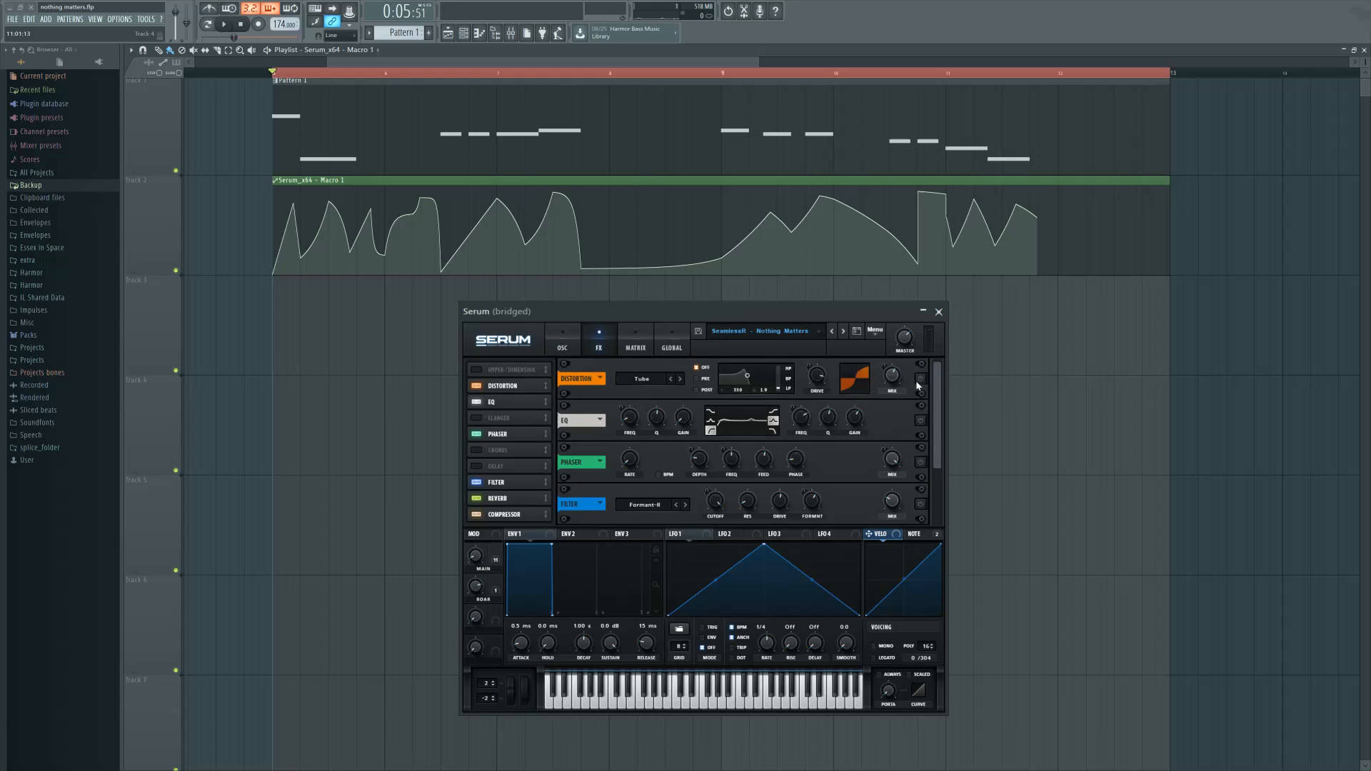
left_click(224, 25)
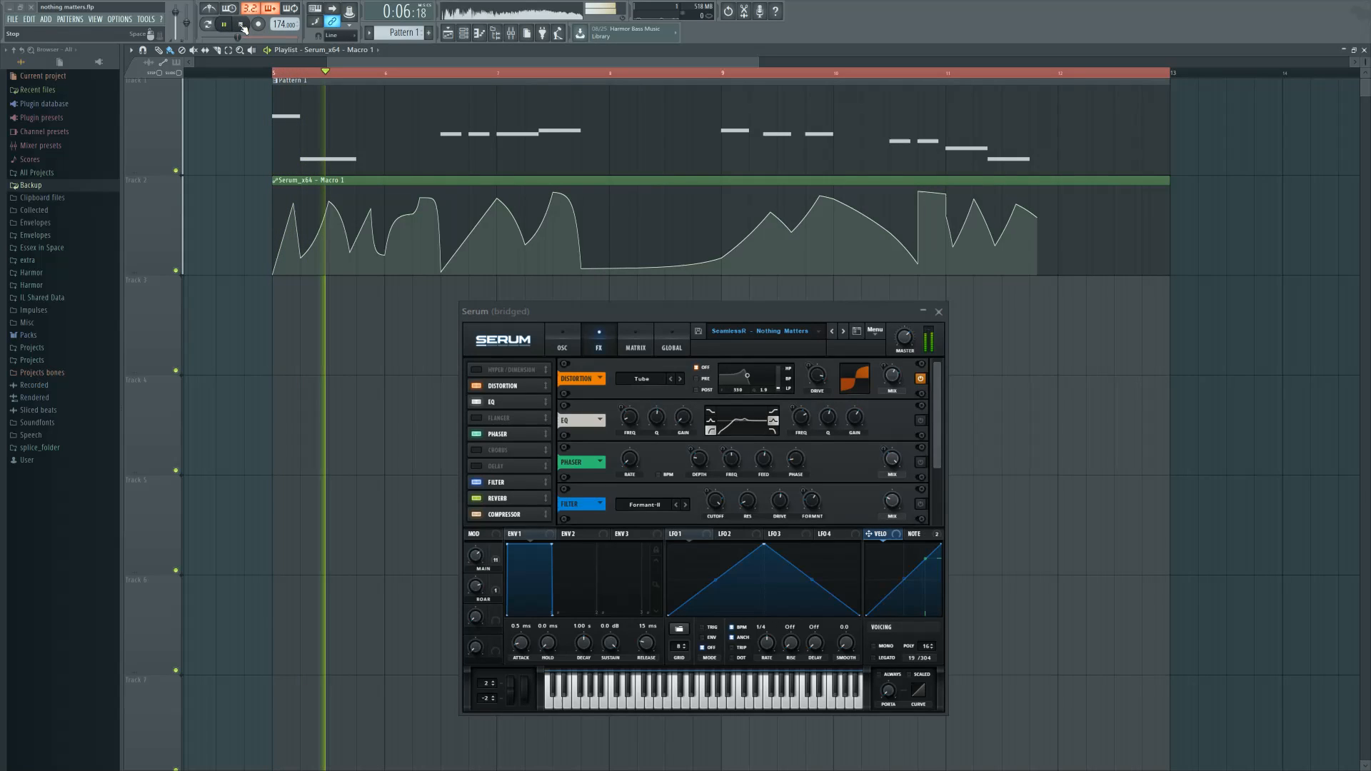
left_click(240, 26)
Enable the EQ and the phaser one after the other, auditioning the bass pattern after each
key("space")
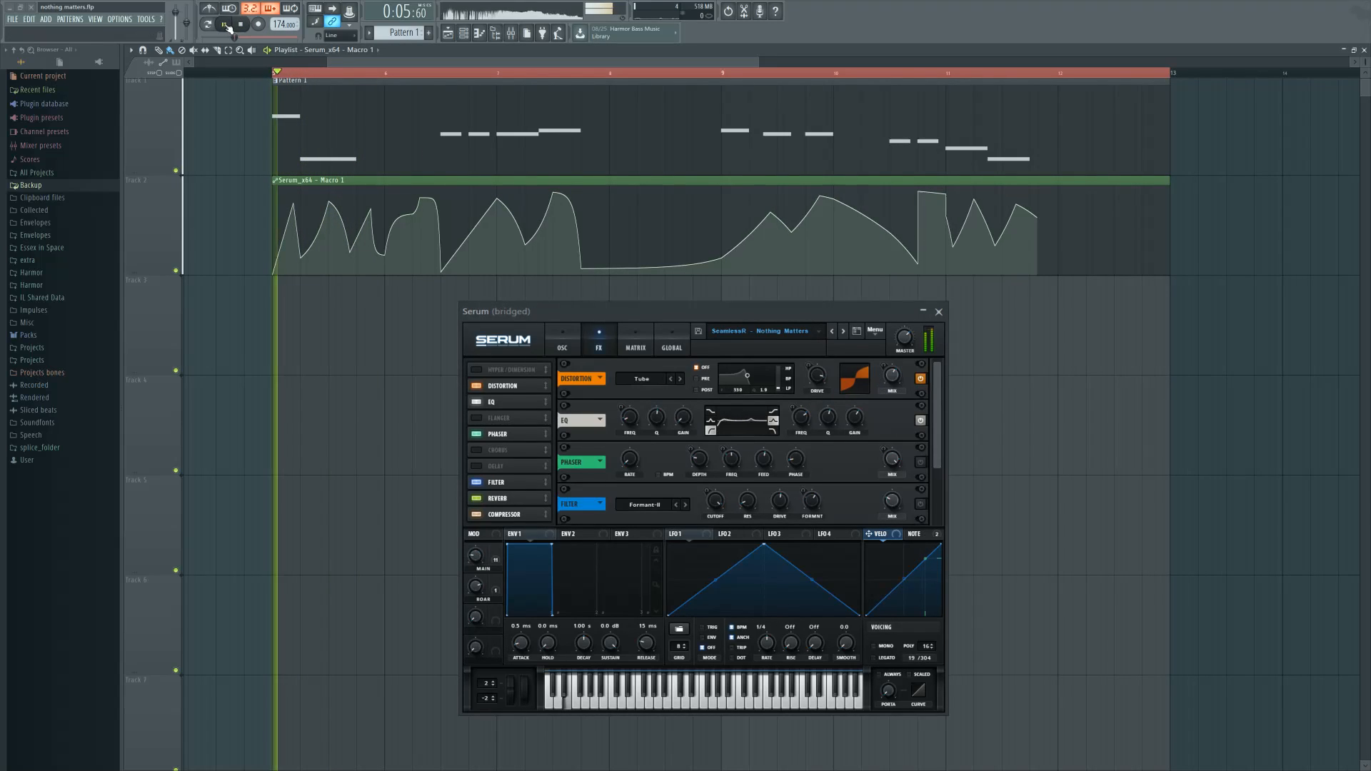
key("space")
left_click(921, 462)
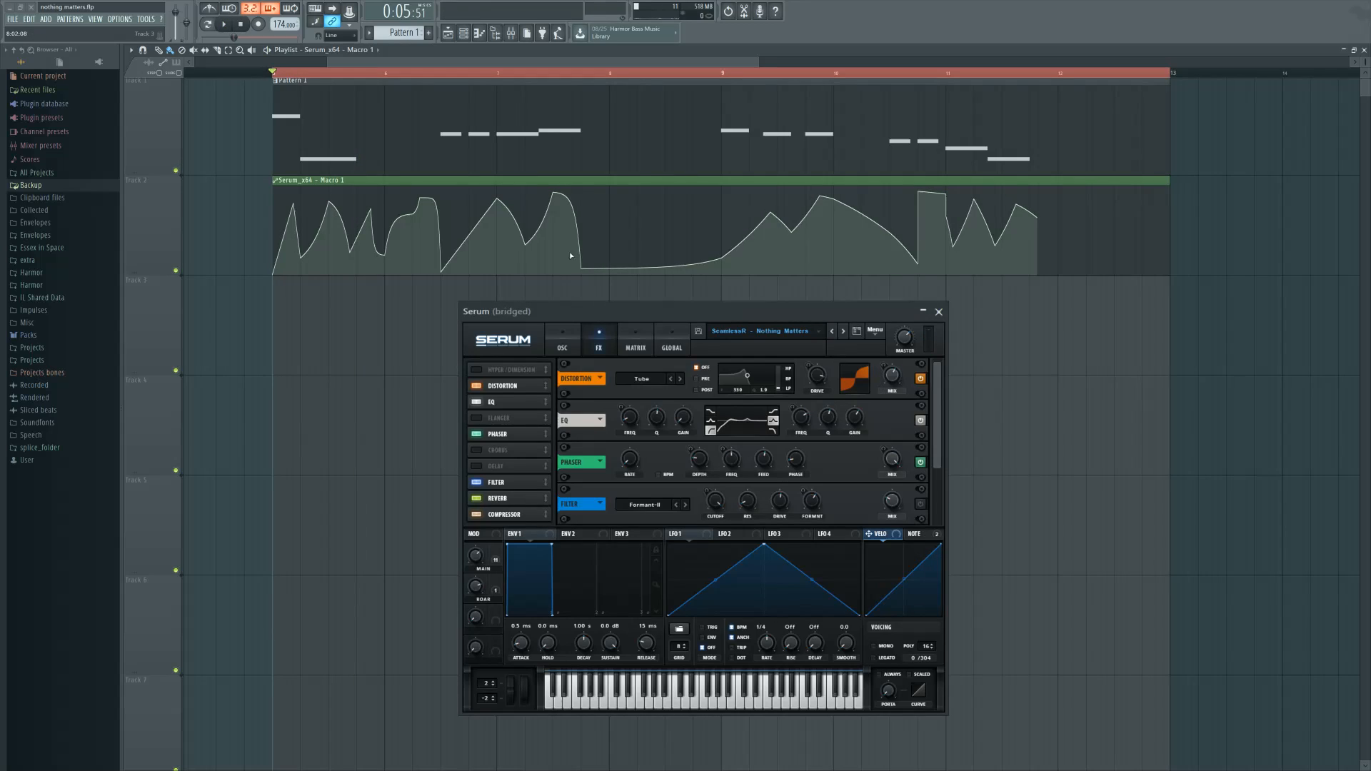
left_click(224, 24)
left_click(241, 27)
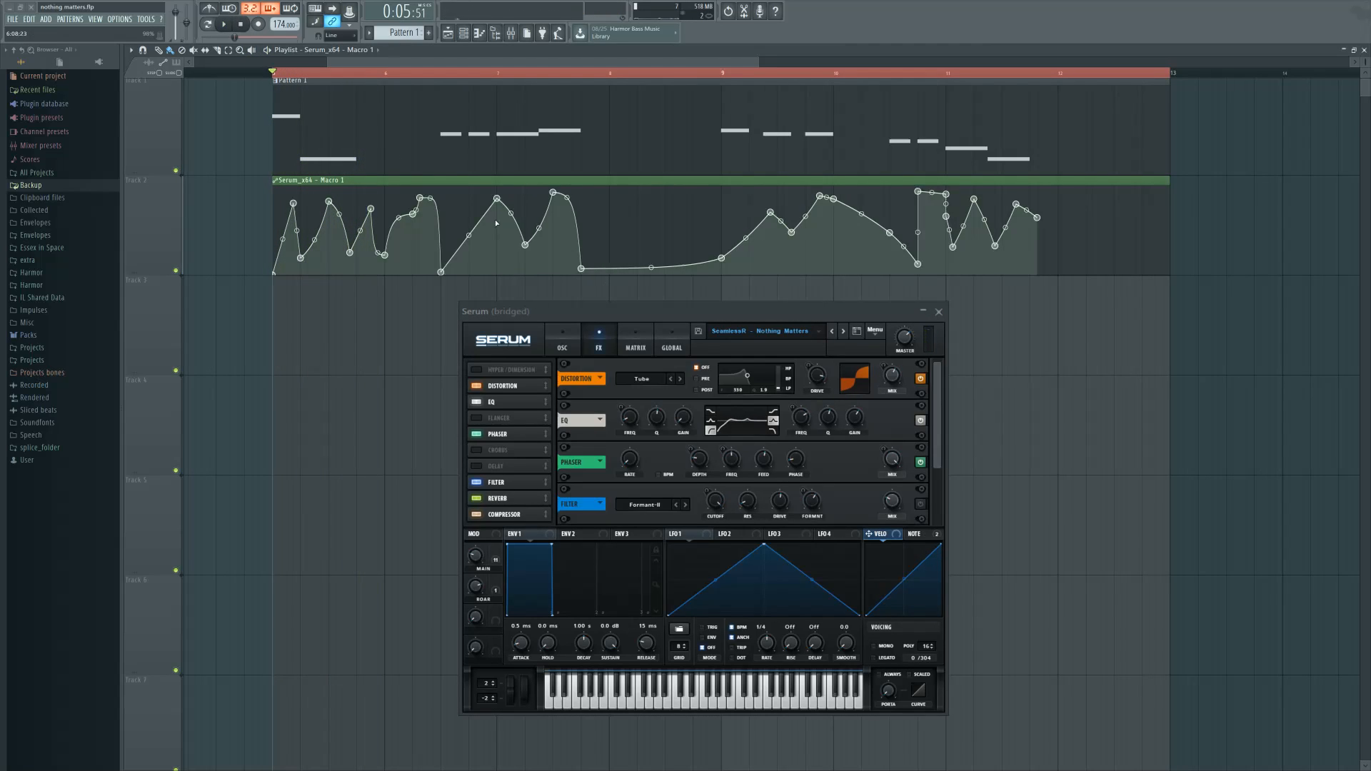
Enable the formant filter with its mix at 24 %, add the reverb, and audition the bass pattern
left_click(230, 27)
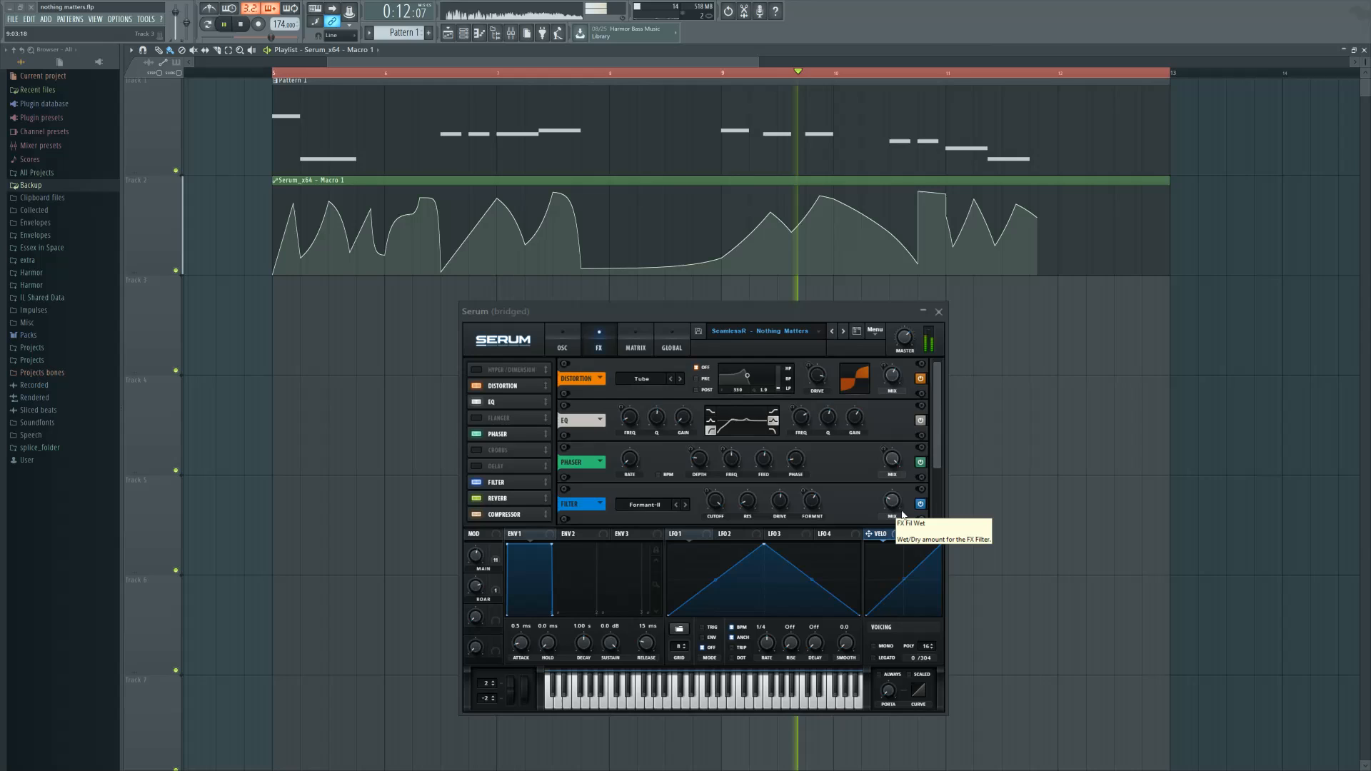
left_click_drag(891, 503, 890, 510)
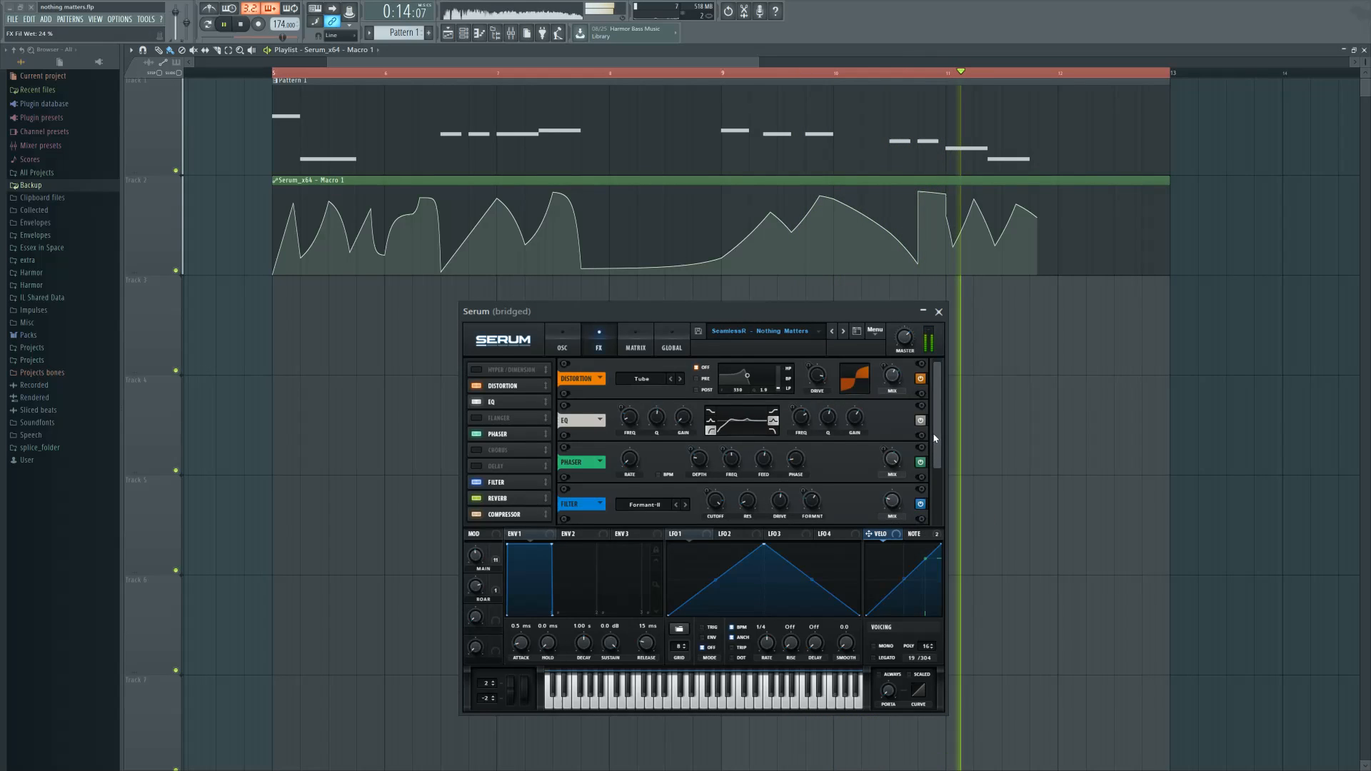
scroll(932, 433, "down", 2)
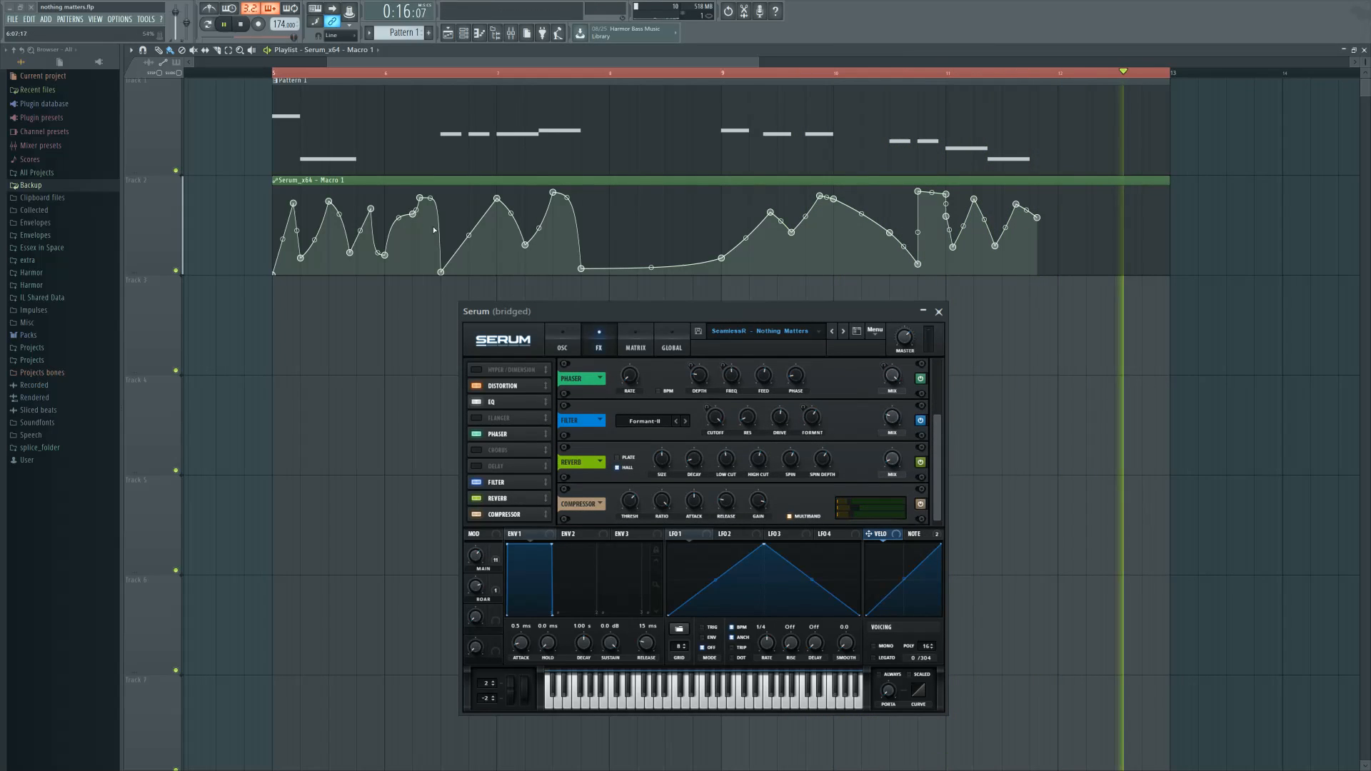
left_click(242, 27)
Turn off the filter, reverb, phaser and EQ in Serum's FX rack
scroll(928, 478, "up", 1)
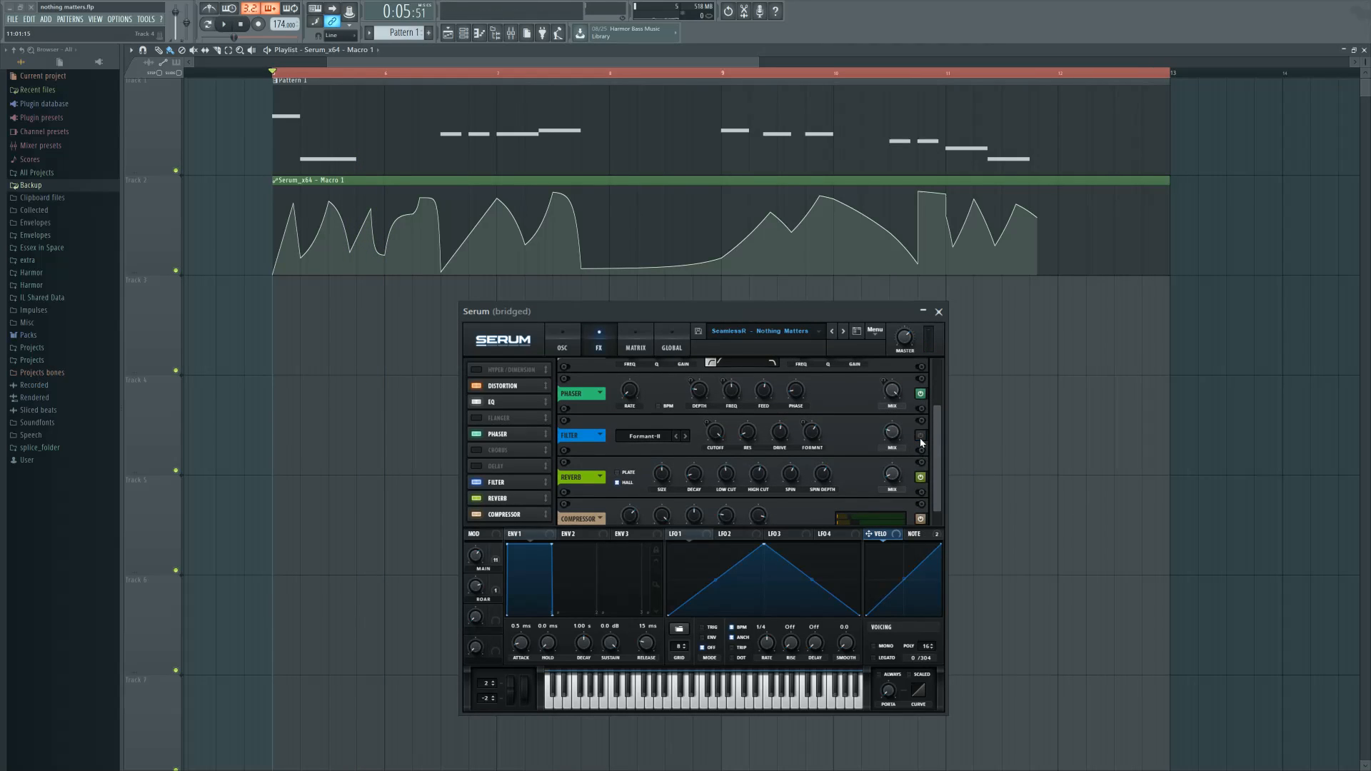
scroll(925, 422, "up", 2)
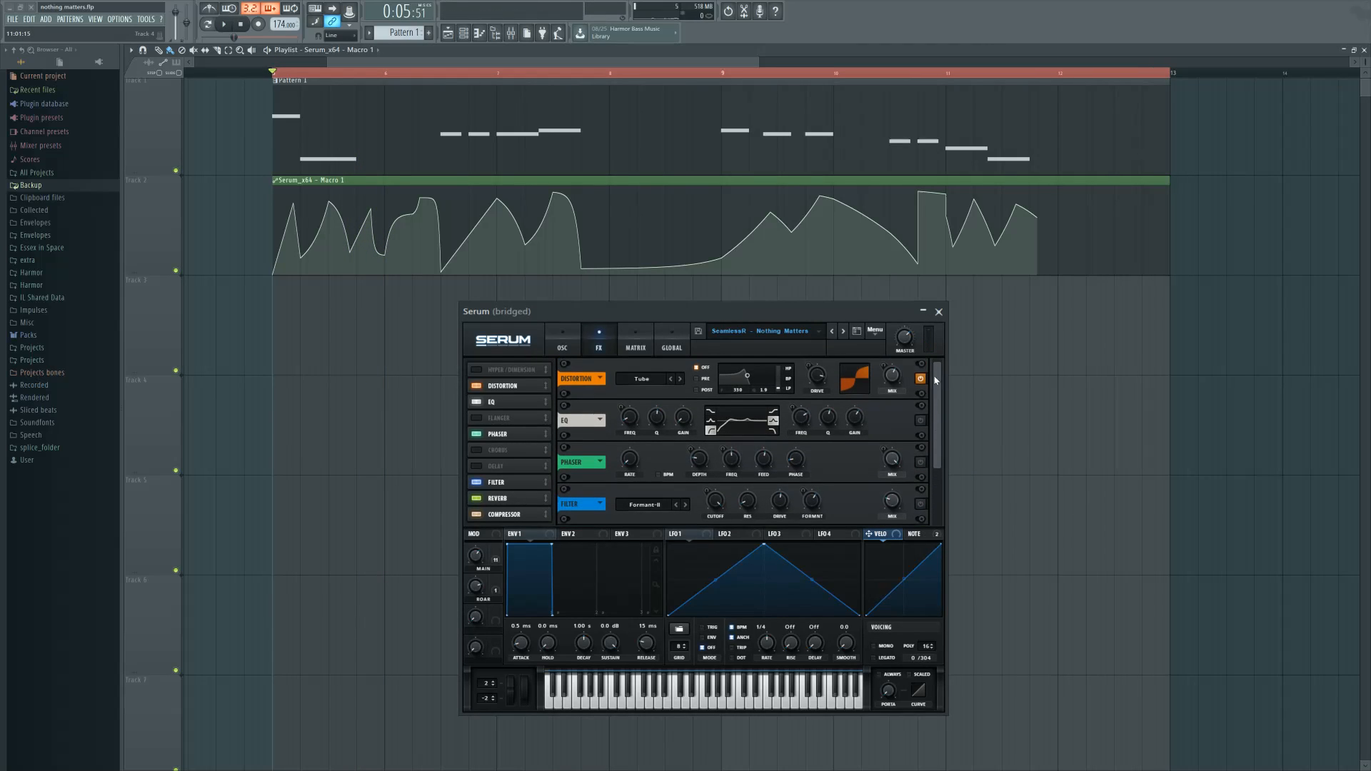
scroll(940, 471, "down", 2)
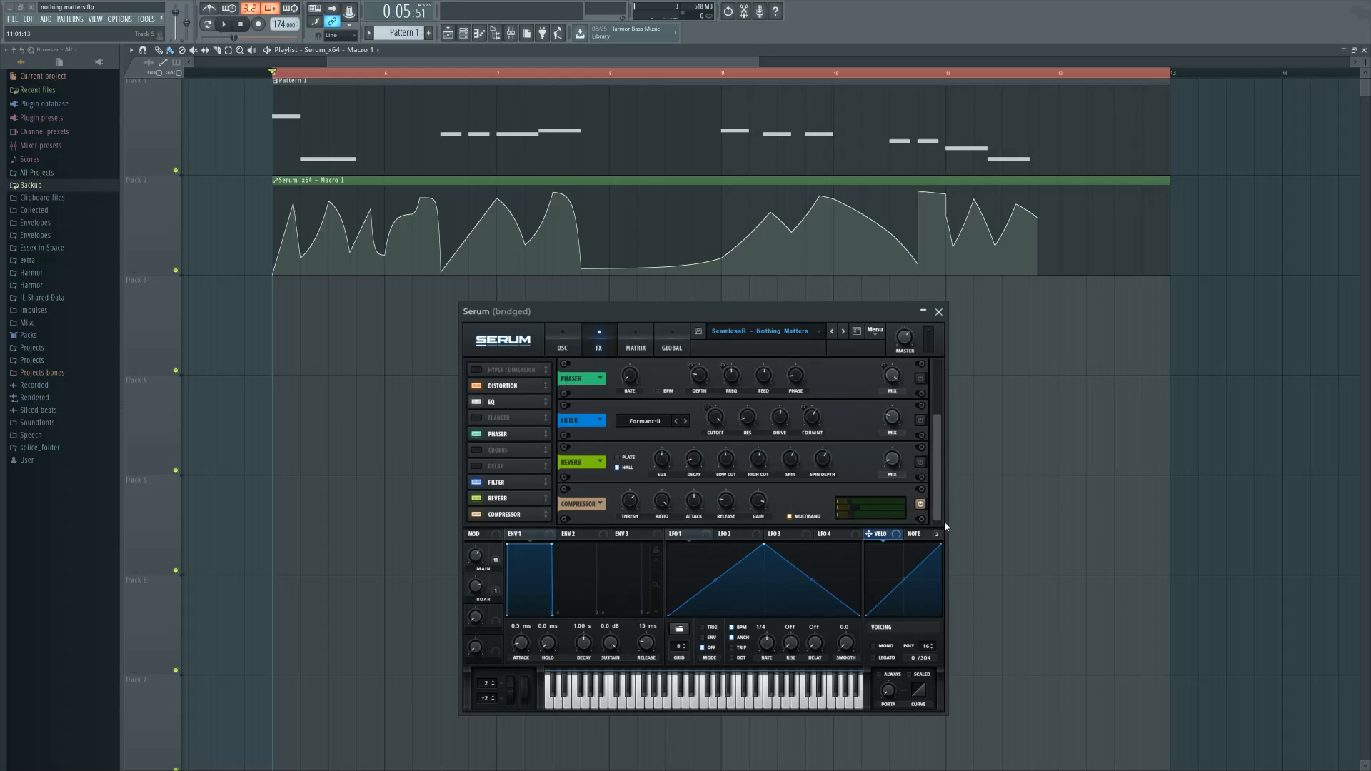
Turn off Serum's sub oscillator and open the wavetable editor for oscillator A
left_click(562, 343)
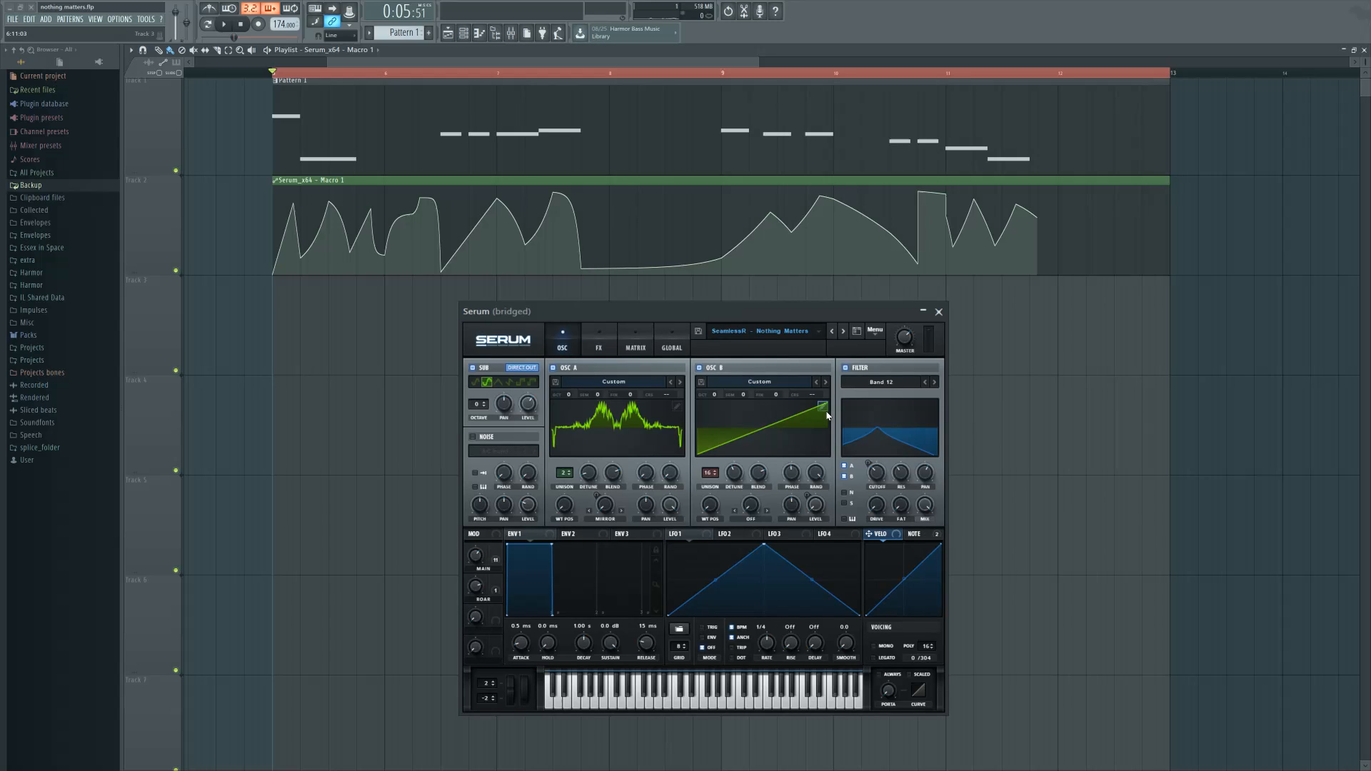
left_click(472, 367)
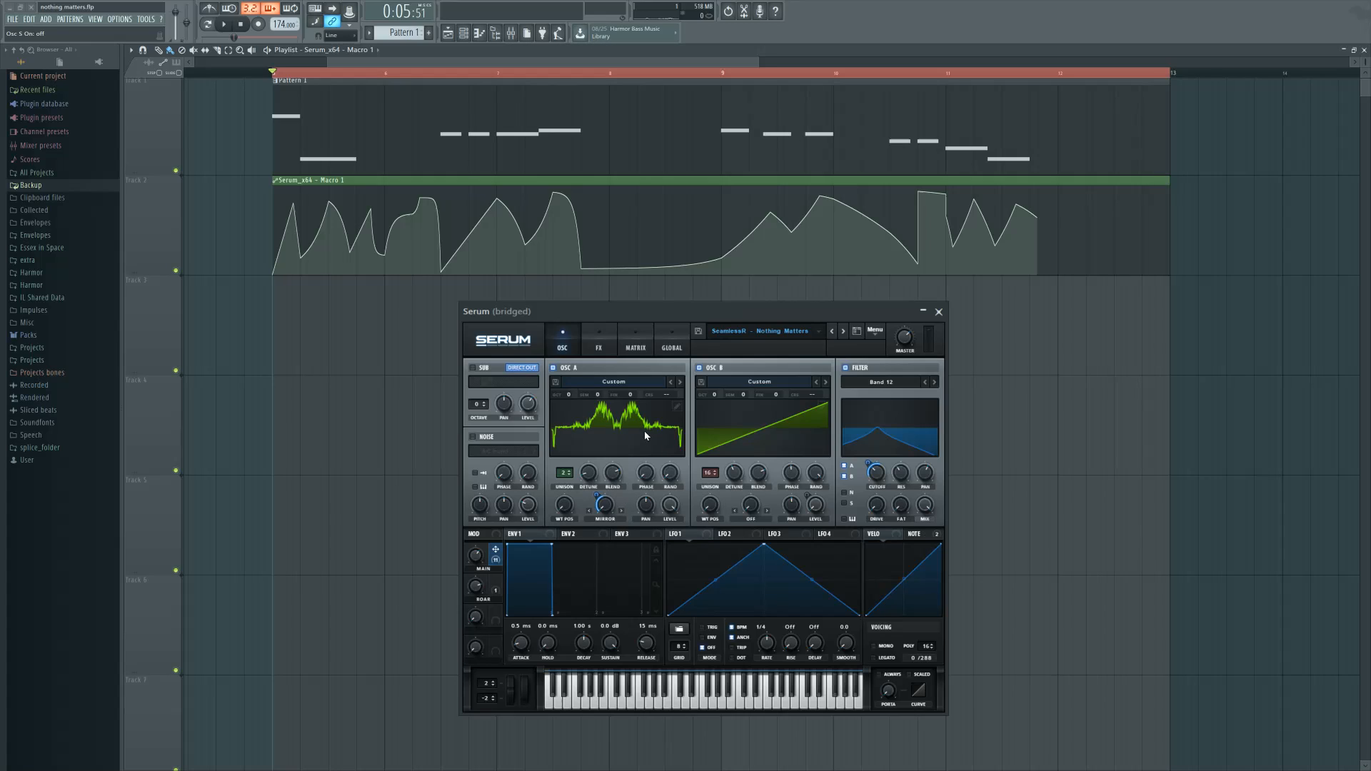
left_click(676, 407)
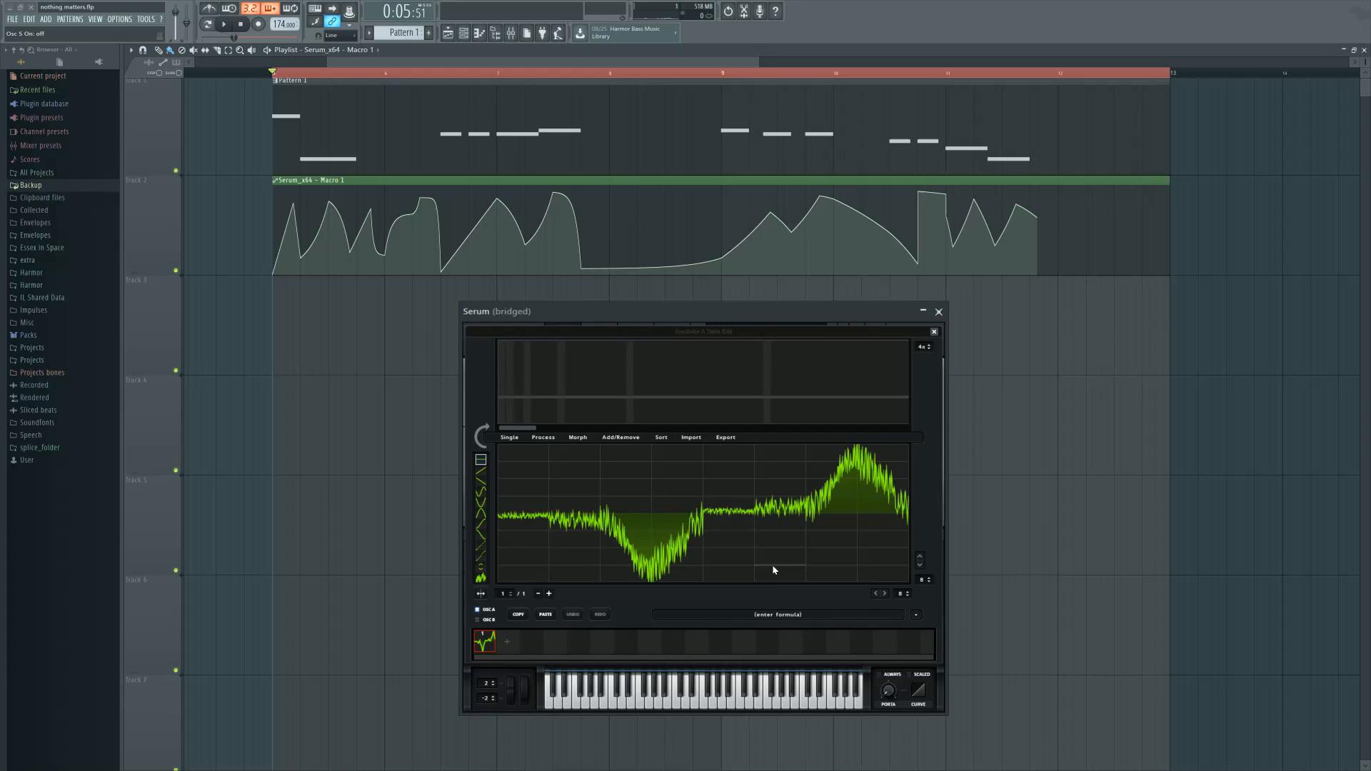
Bring Serum's editor window back and reopen oscillator A's wavetable editor with a second frame added to the table
left_click(935, 333)
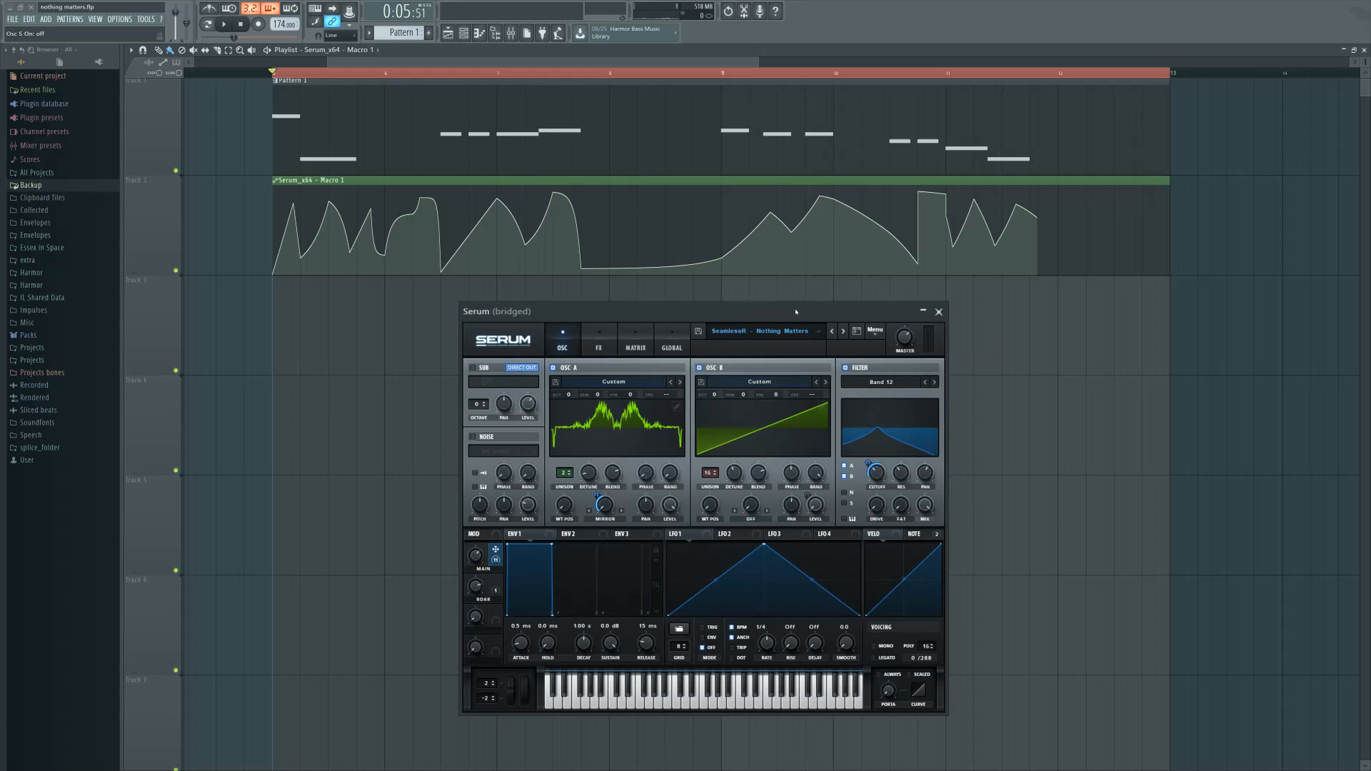
left_click_drag(796, 311, 801, 315)
left_click(824, 12)
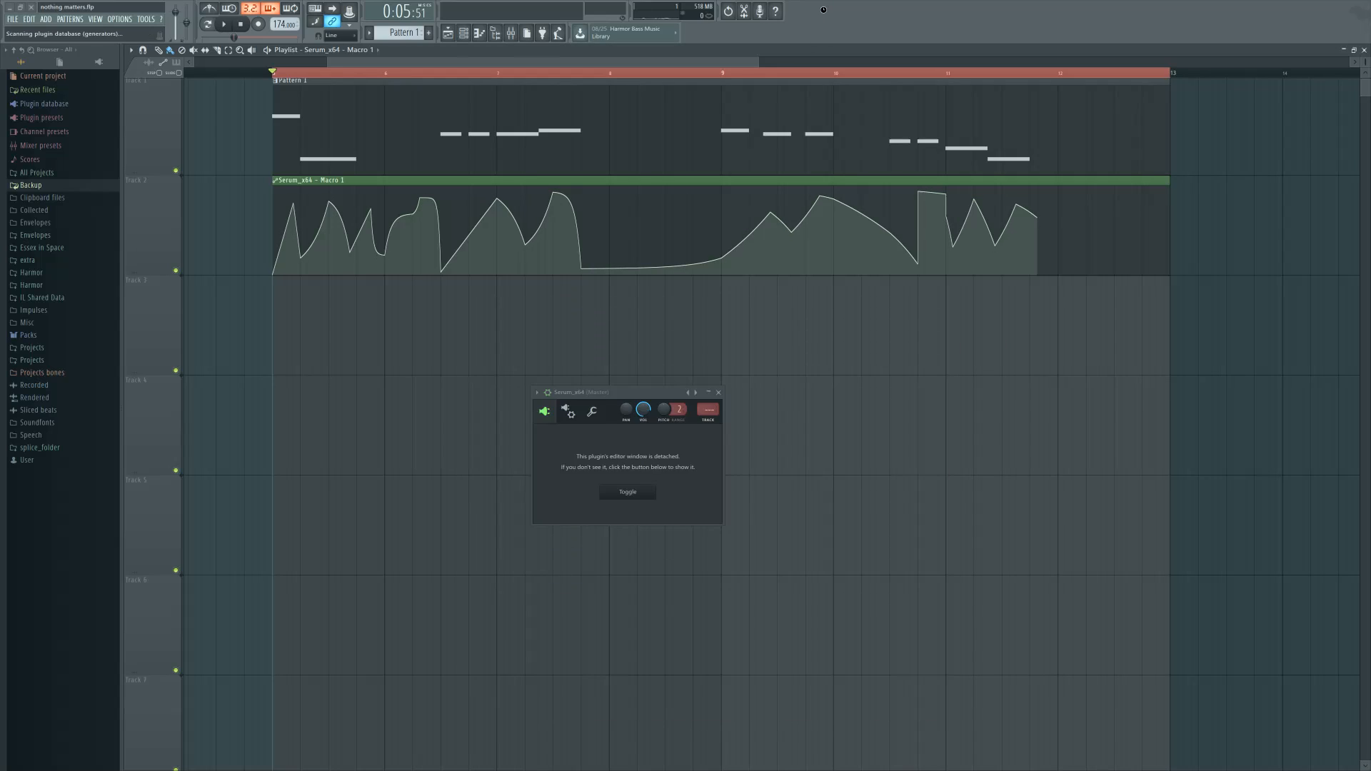
middle_click(823, 12)
left_click(832, 11)
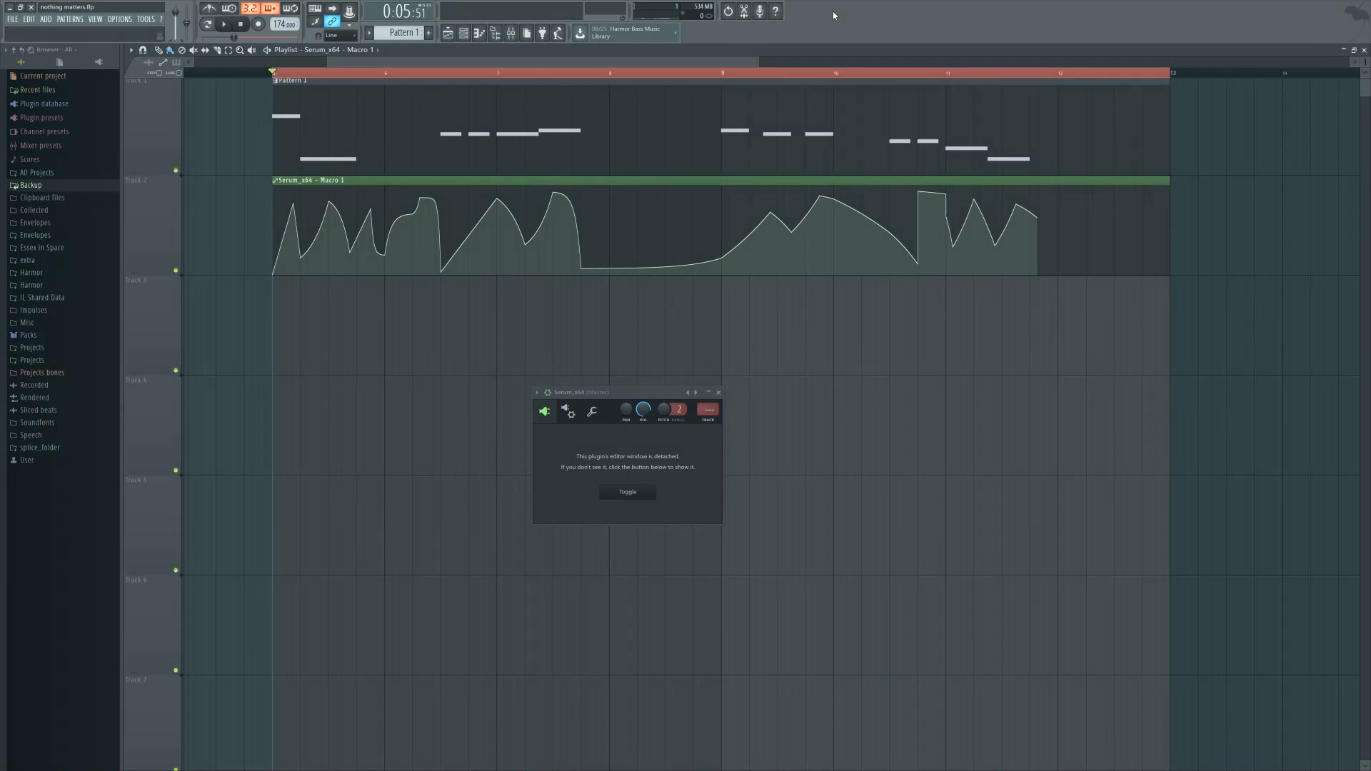
left_click(628, 492)
left_click(675, 407)
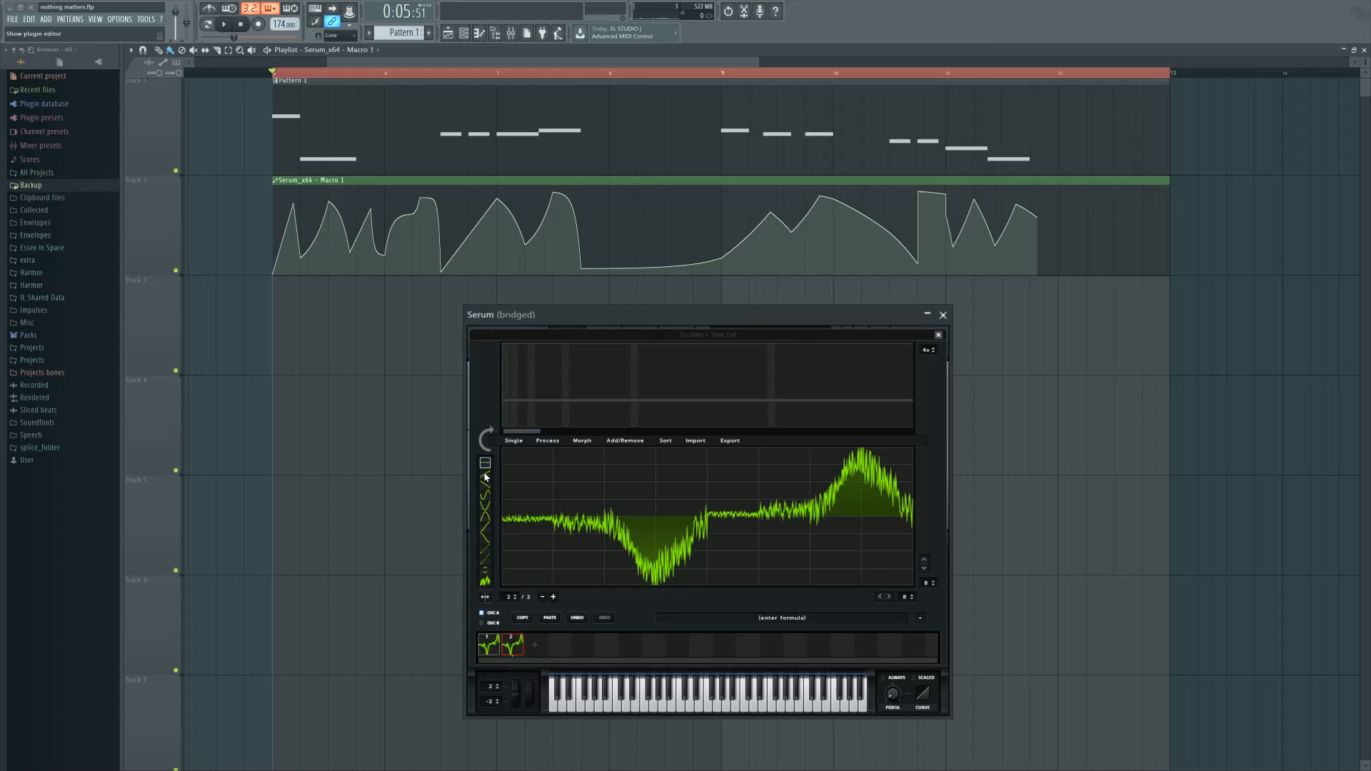
Draw a low flat line across the second frame, with one smooth curved peak about three quarters of the way along
left_click_drag(529, 566, 912, 568)
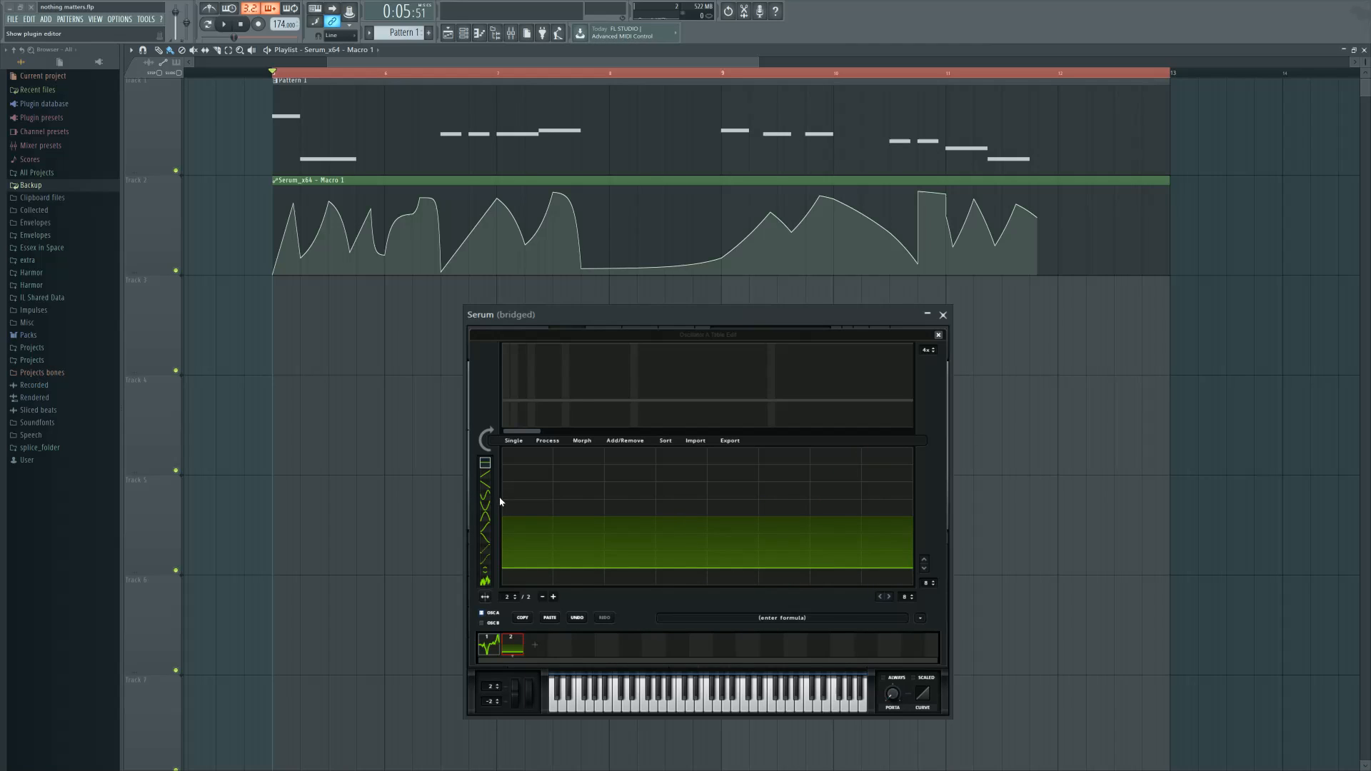
left_click(486, 496)
left_click(490, 462)
left_click(836, 467)
left_click(486, 559)
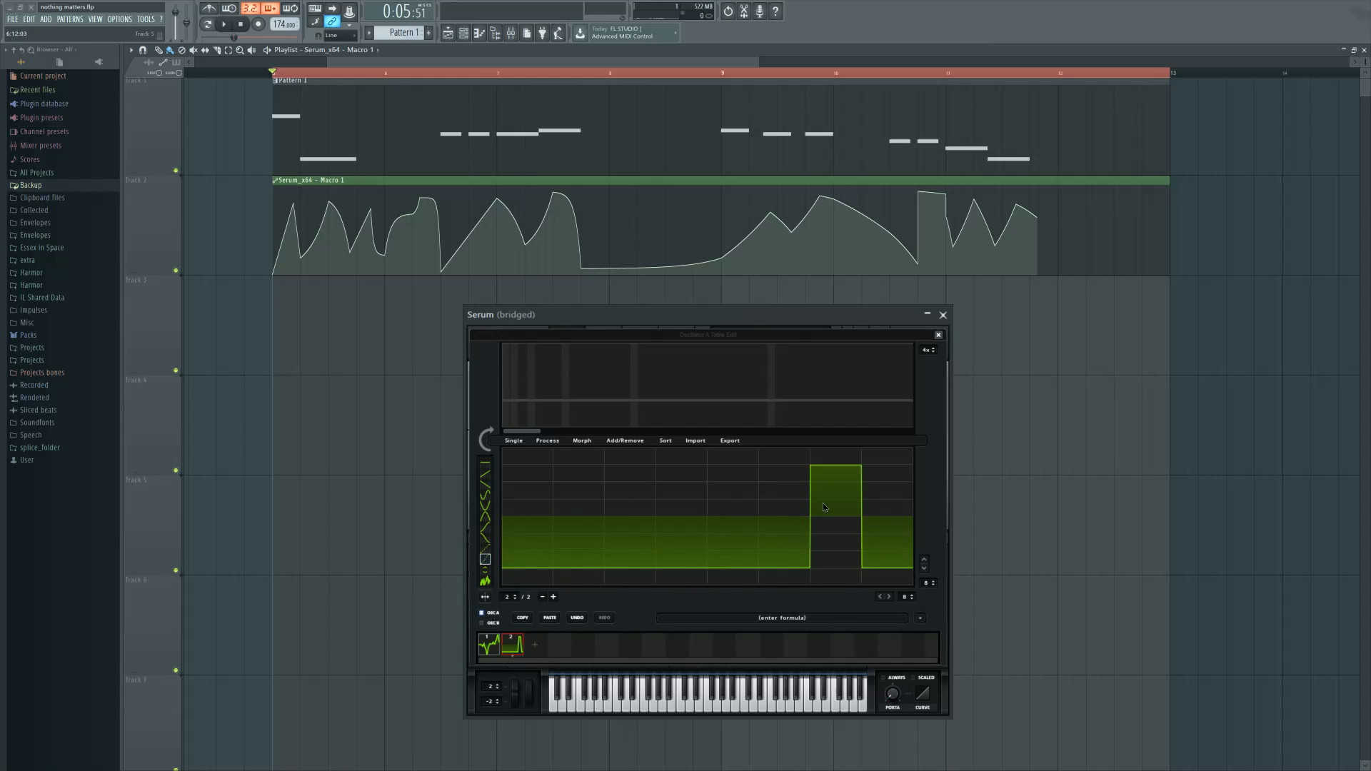
left_click_drag(823, 502, 750, 511)
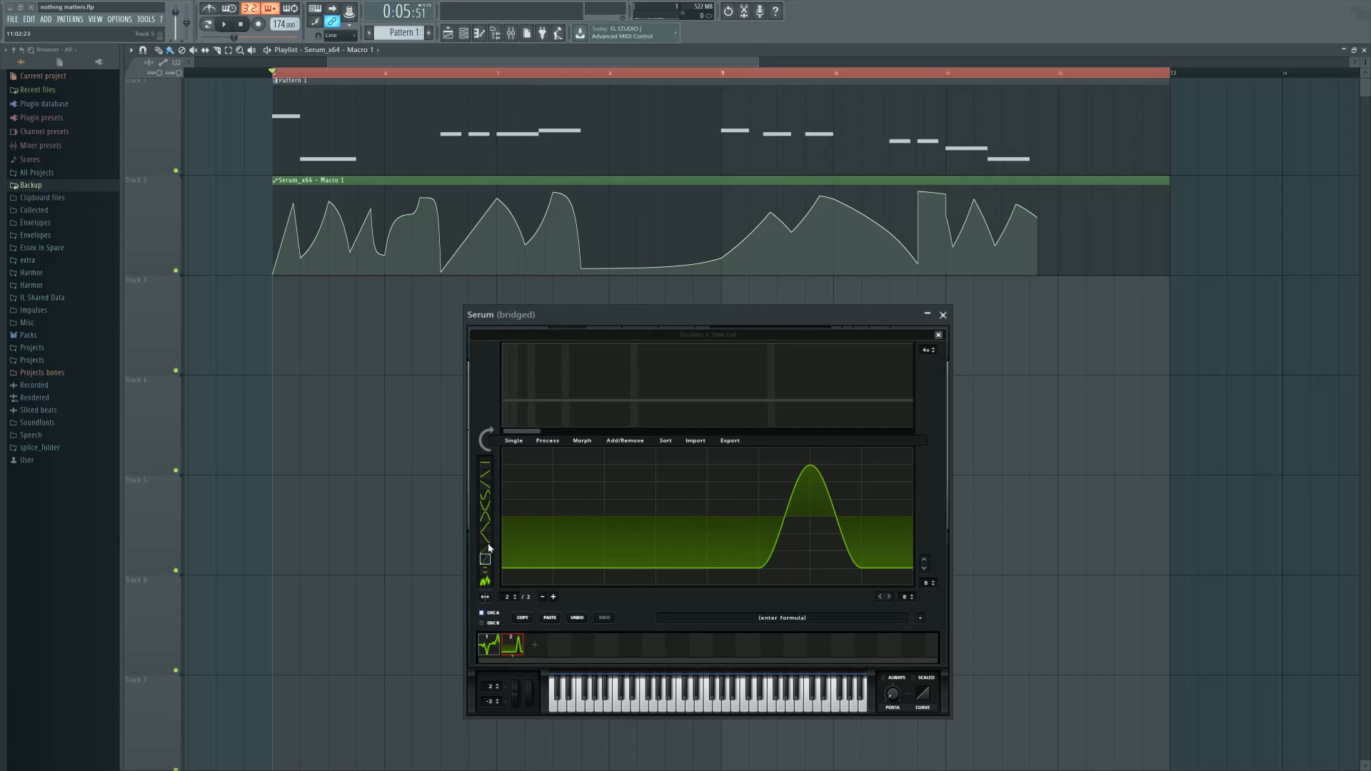
Add noise over the second frame's peak and the sections on both sides of it, and briefly audition the pattern
left_click(487, 581)
mouse_move(847, 527)
left_mouse_down()
mouse_move(805, 510)
mouse_move(802, 527)
left_mouse_up()
left_click_drag(897, 566, 892, 560)
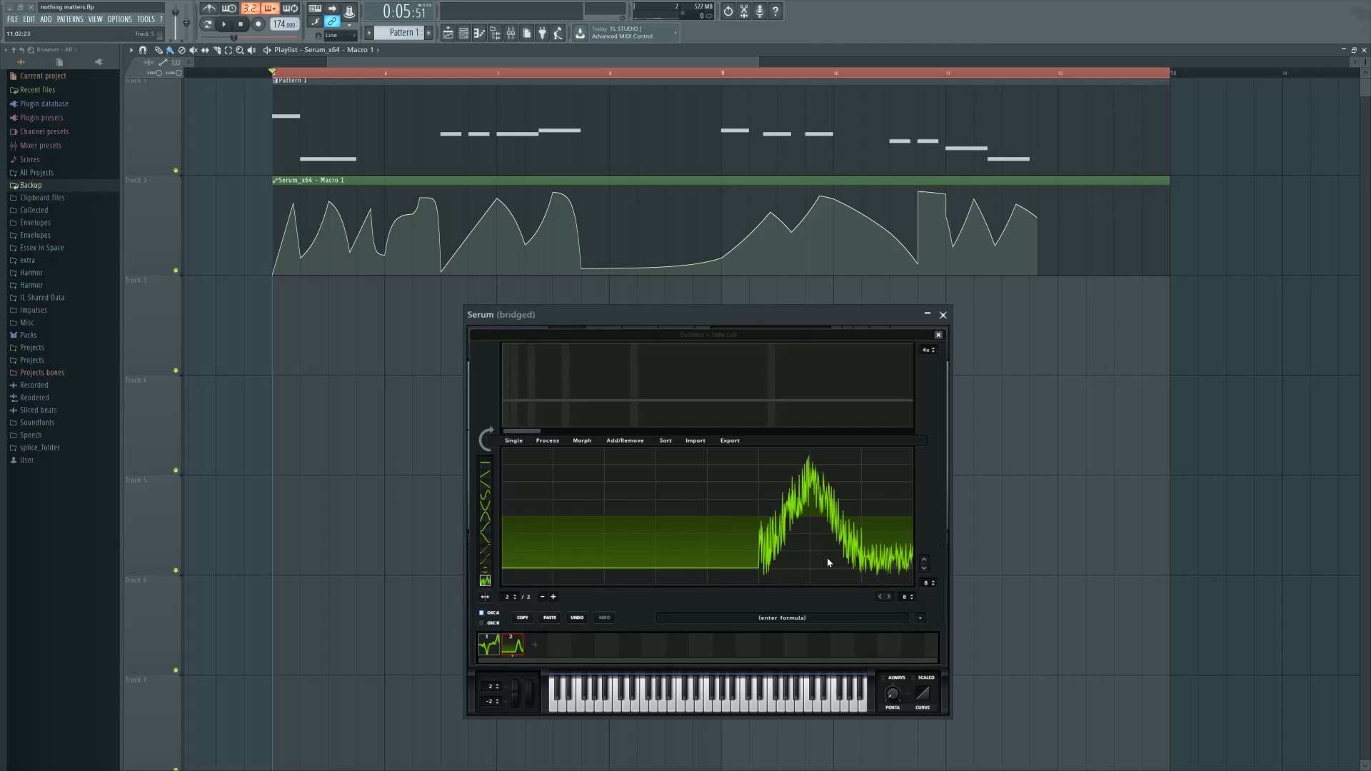
left_click_drag(752, 561, 752, 545)
left_click(223, 24)
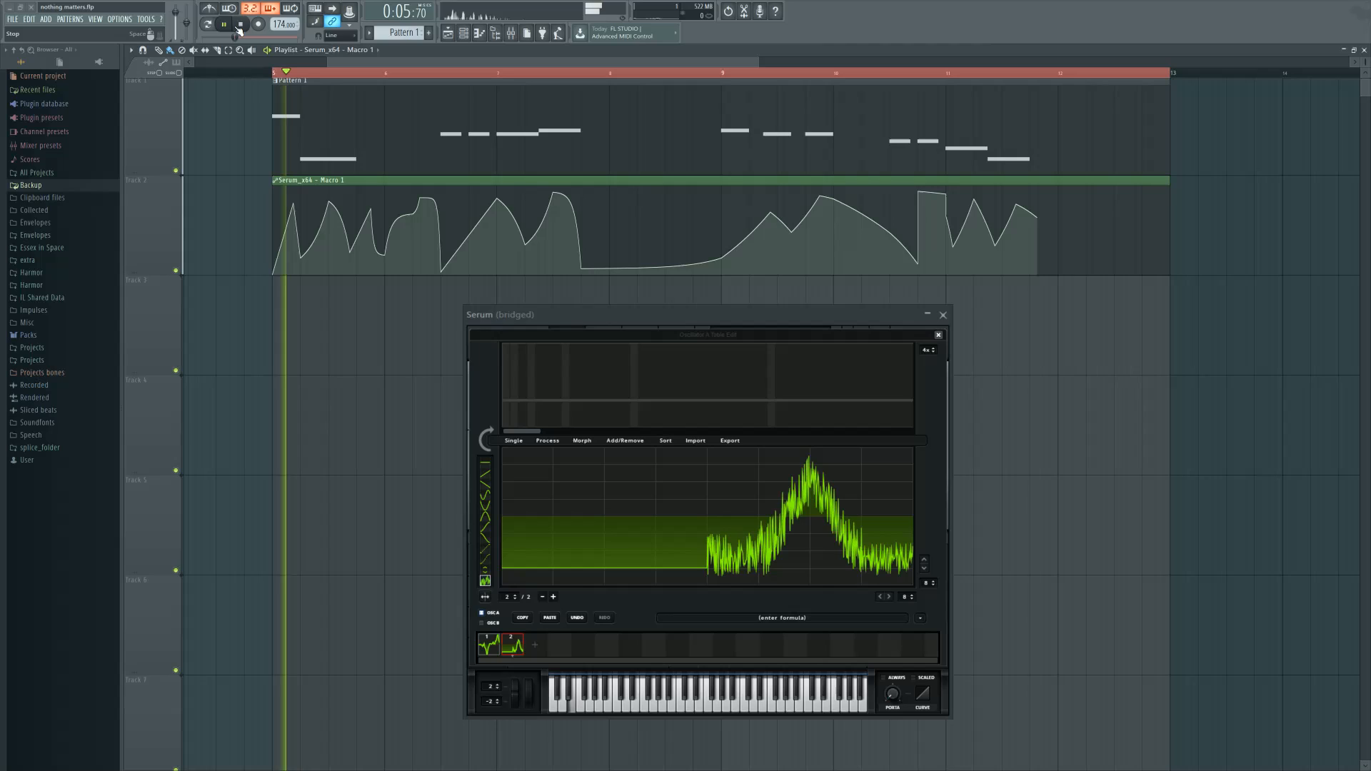
left_click(241, 29)
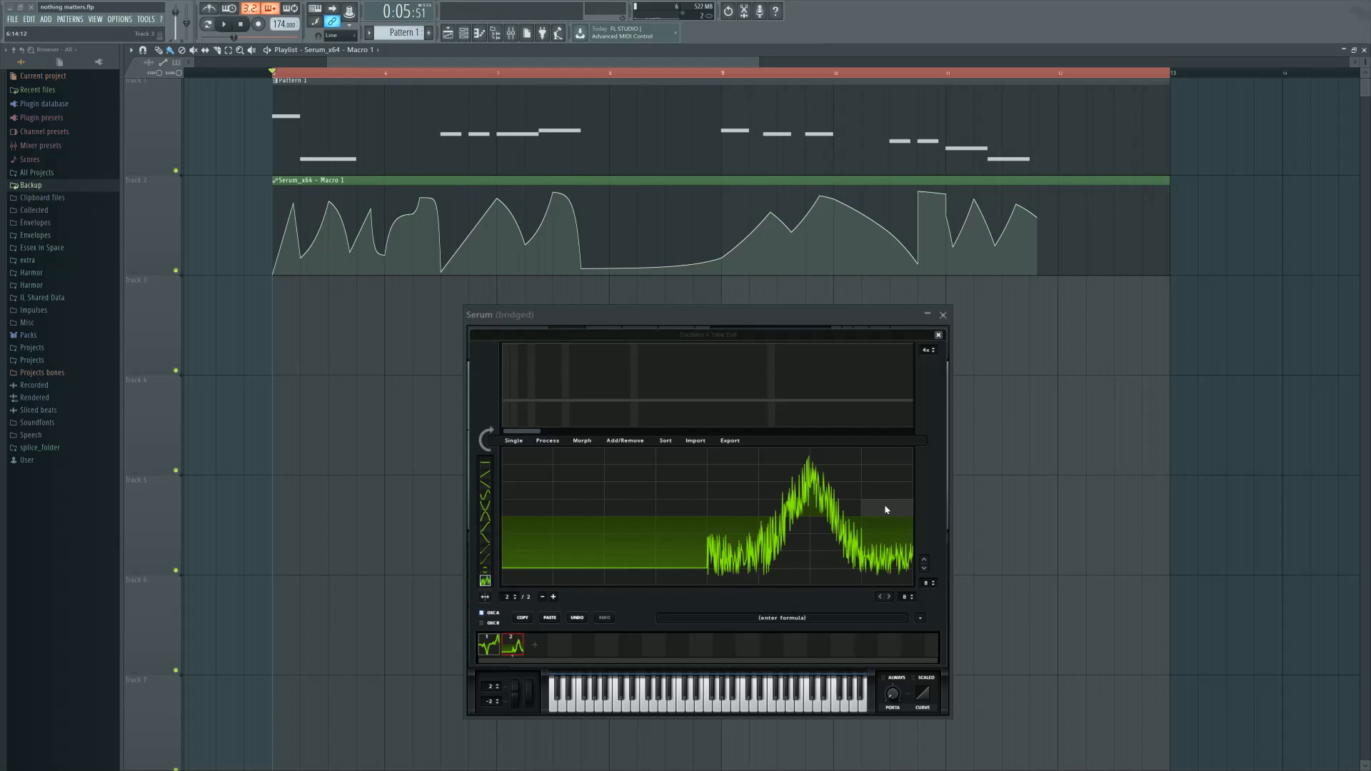
Reduce the noise before the second frame's peak and extend it as a faint, tapering layer towards the start of the wave
mouse_move(758, 568)
left_mouse_down()
mouse_move(717, 571)
mouse_move(811, 531)
left_mouse_up()
left_click(939, 335)
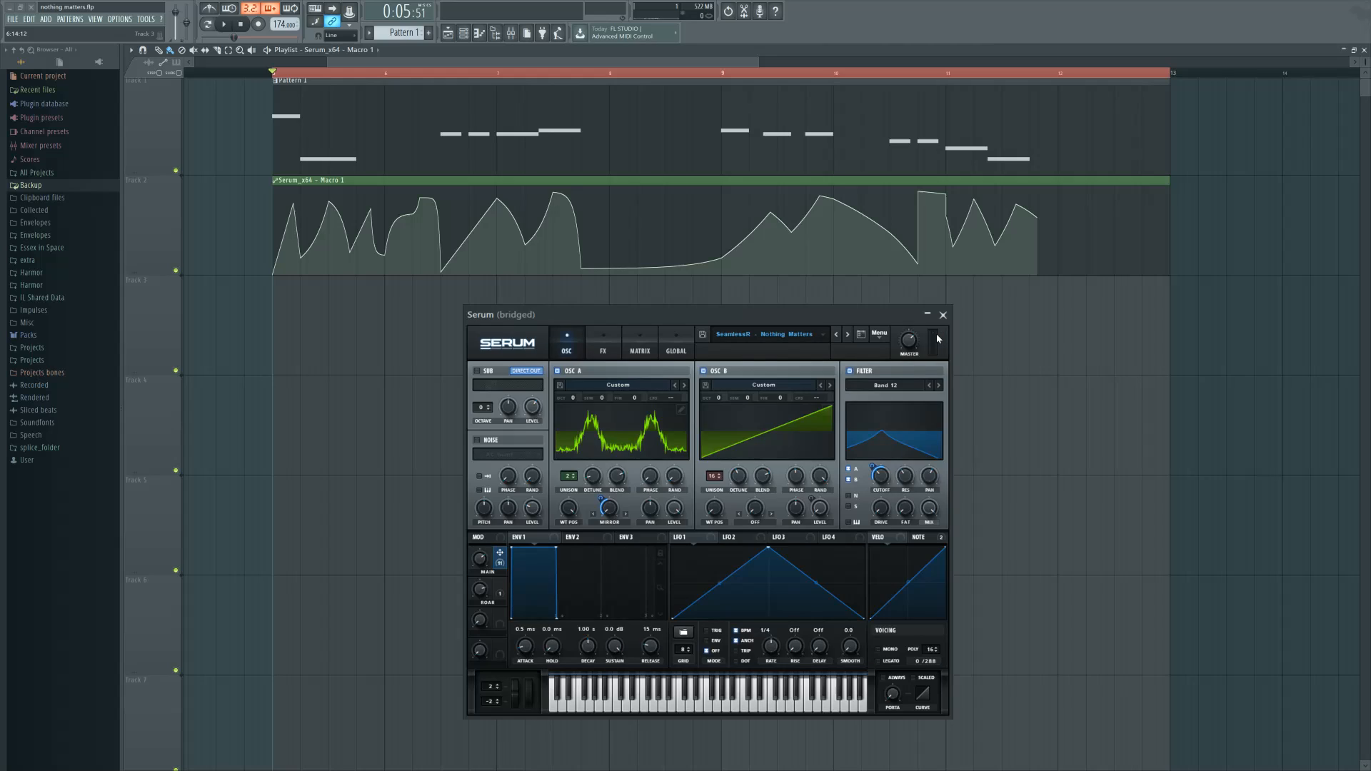
left_click(680, 410)
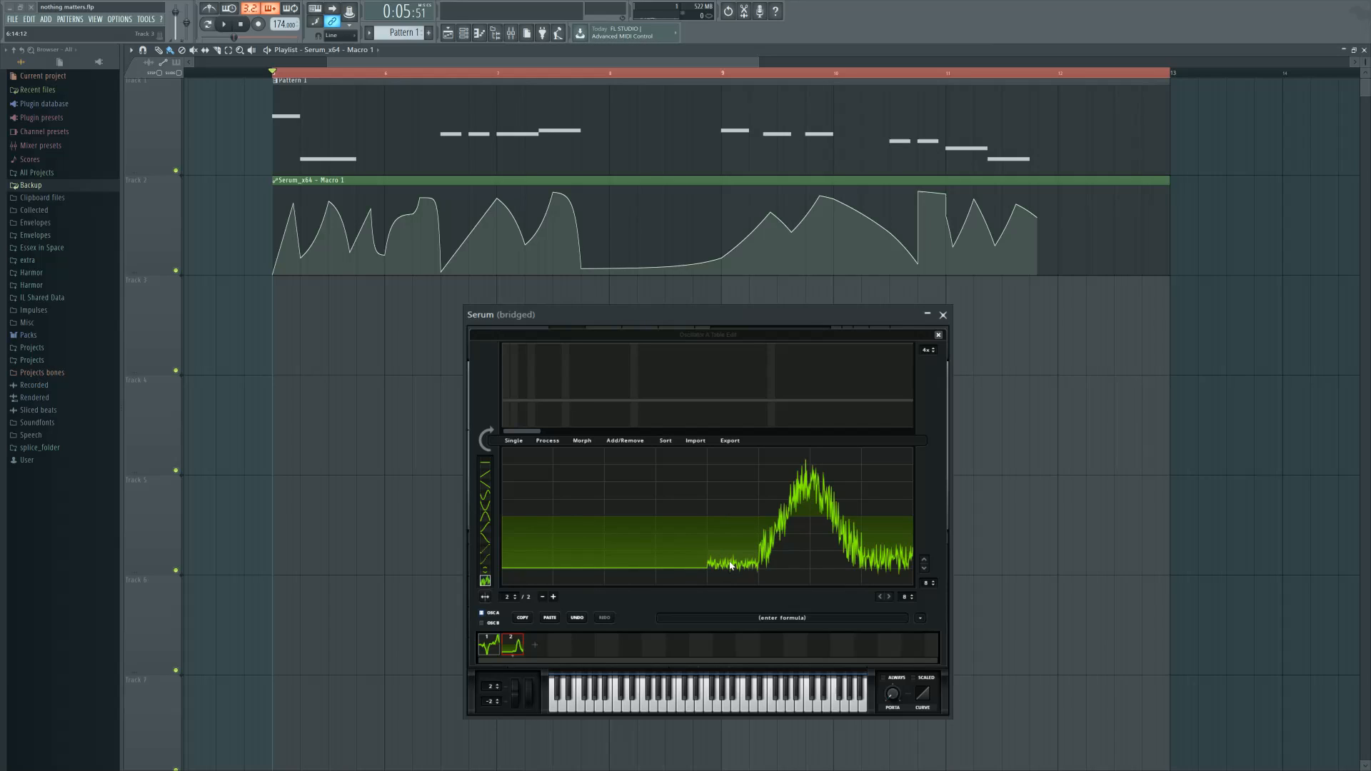
left_click_drag(668, 562, 697, 564)
left_click(643, 576)
left_click(682, 572)
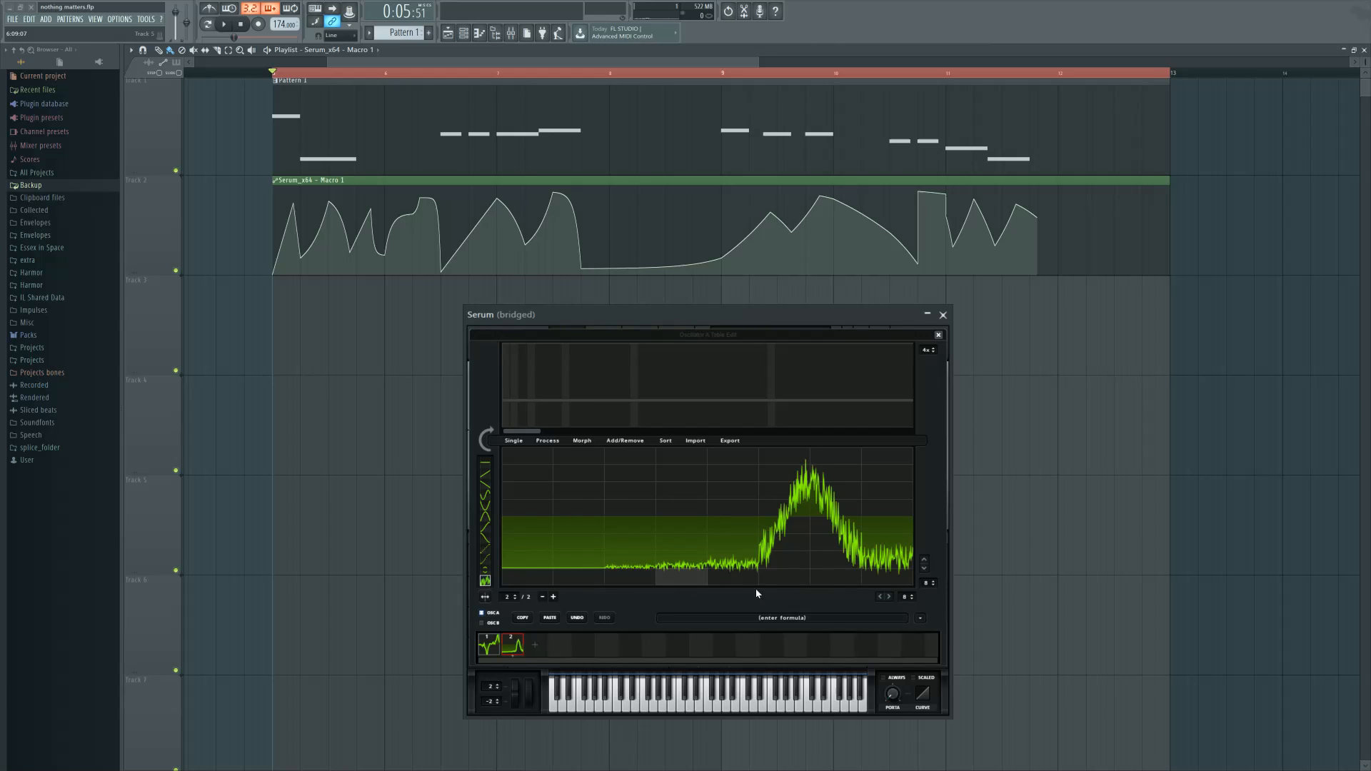
left_click(740, 573)
left_click(739, 570)
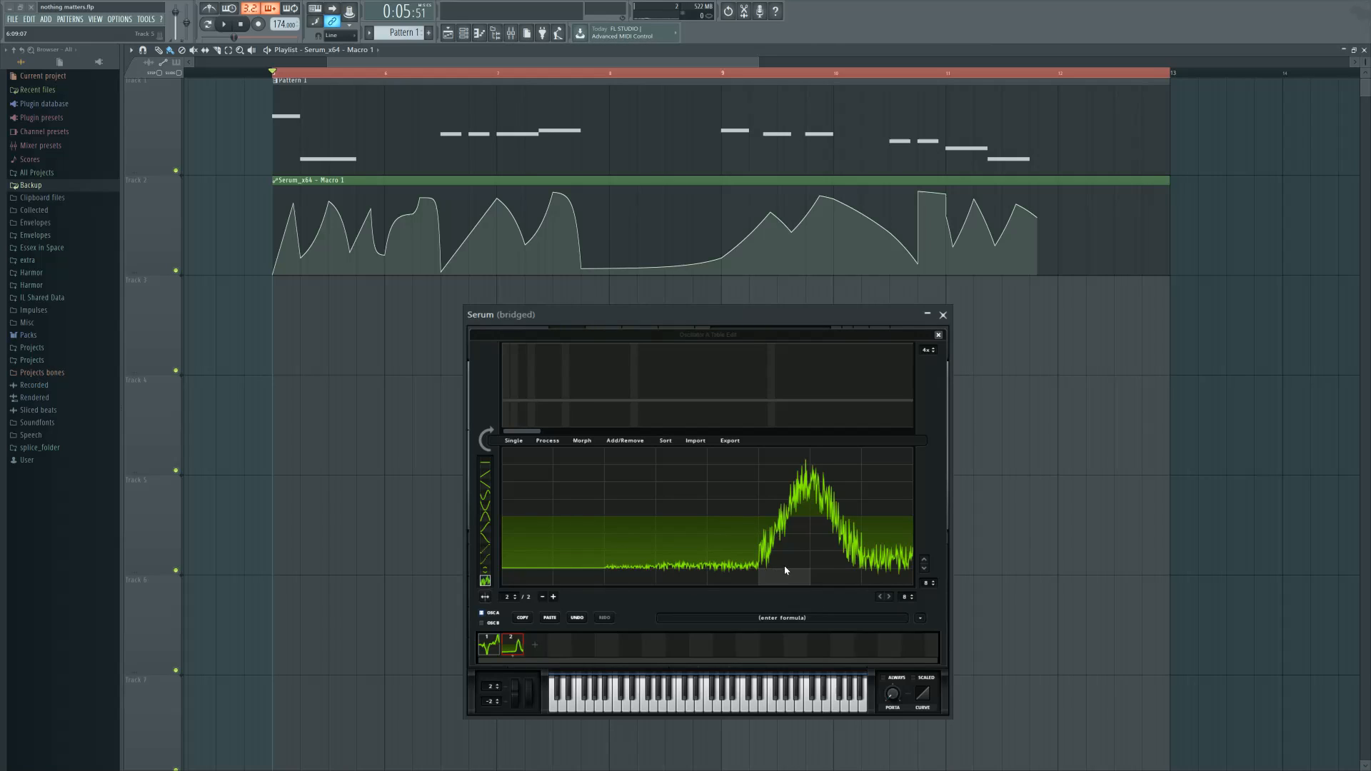
left_click(783, 560)
Apply the preset formula that keeps only odd harmonics to the second frame, and normalize the wave
left_click(920, 618)
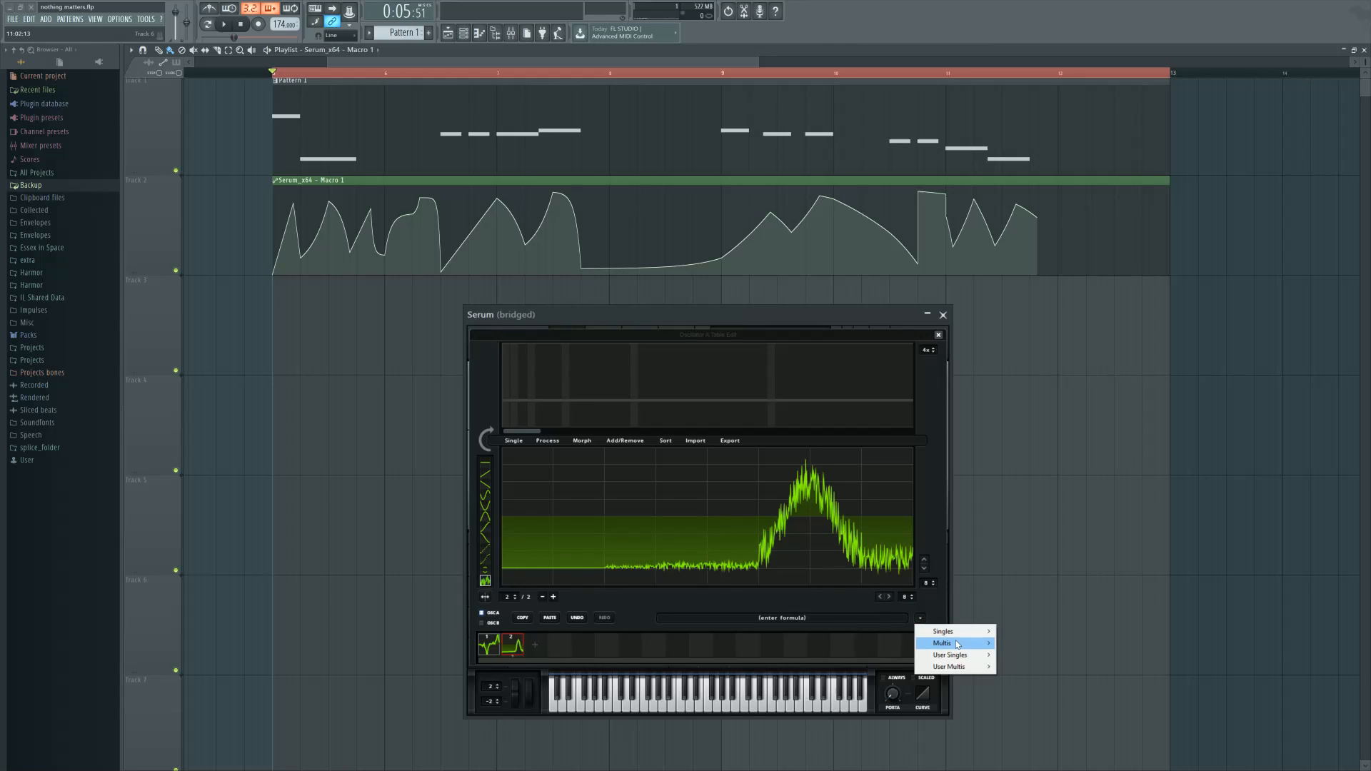
mouse_move(954, 645)
left_click(1128, 329)
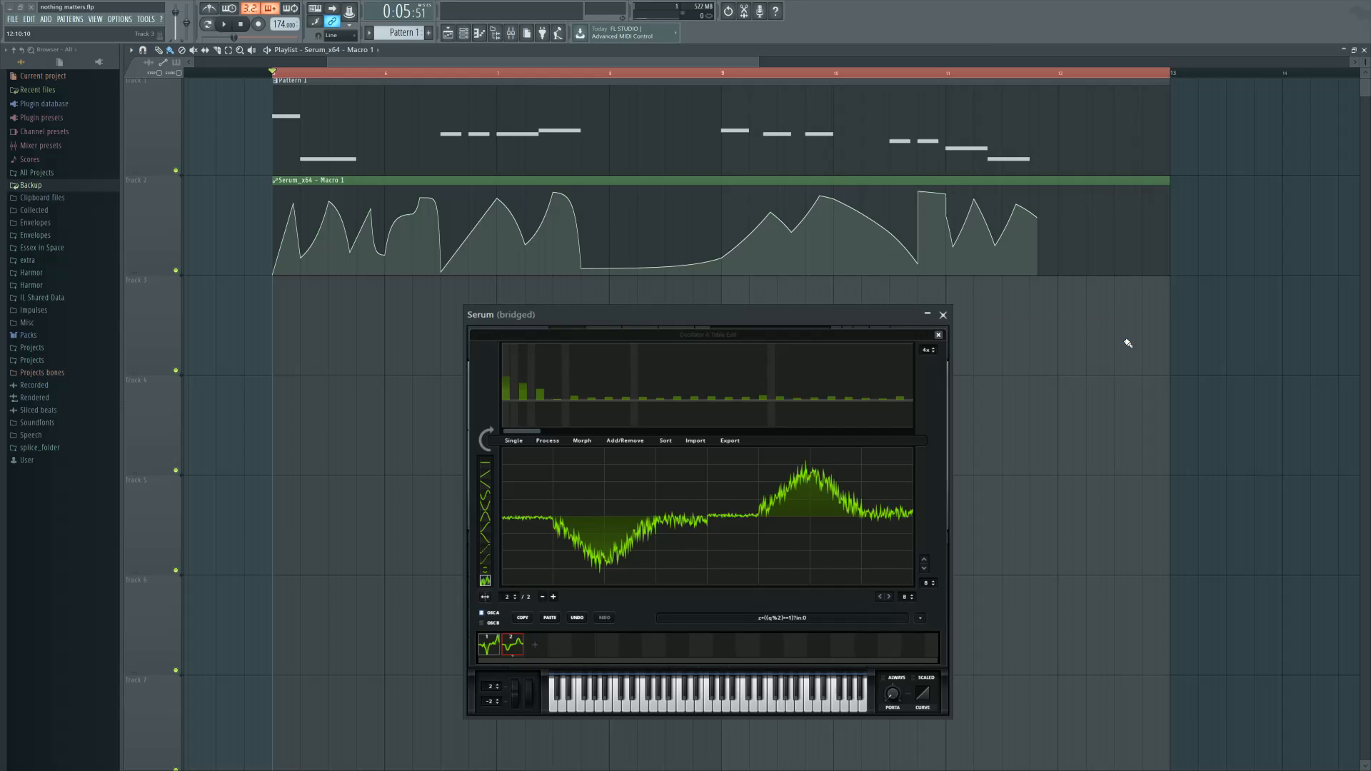
left_click(543, 441)
left_click(571, 464)
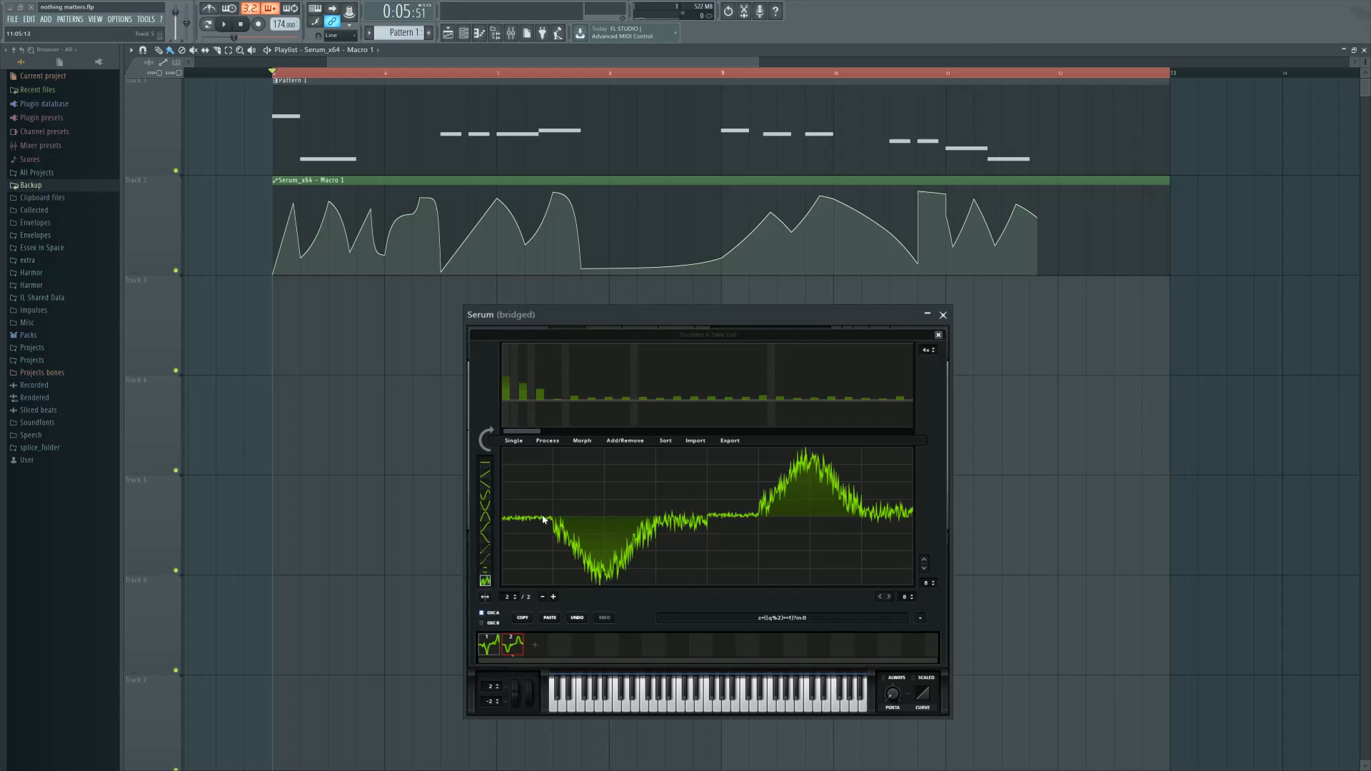
Compare the original first frame with the redrawn second frame, and close the wavetable editor
left_click(489, 649)
left_click(511, 645)
left_click(489, 645)
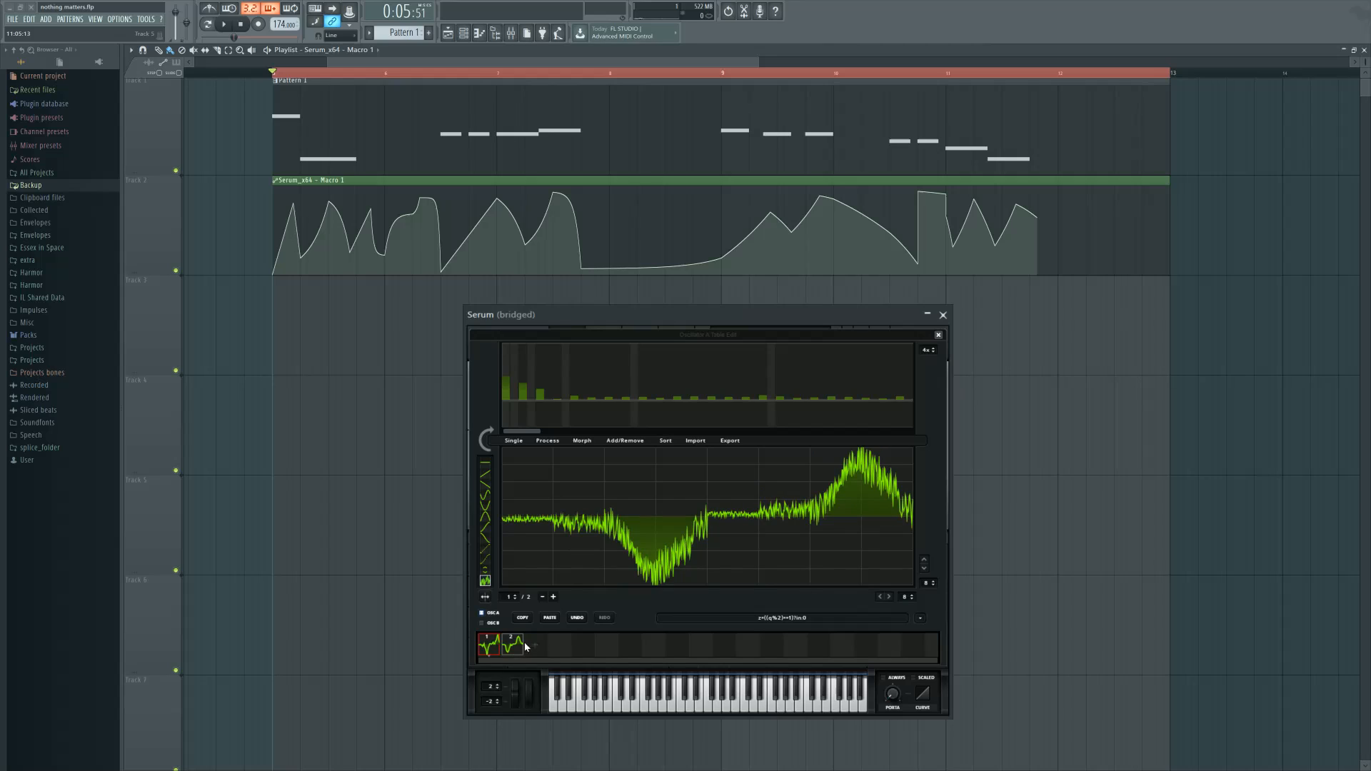
left_click(511, 645)
left_click(489, 645)
left_click(938, 335)
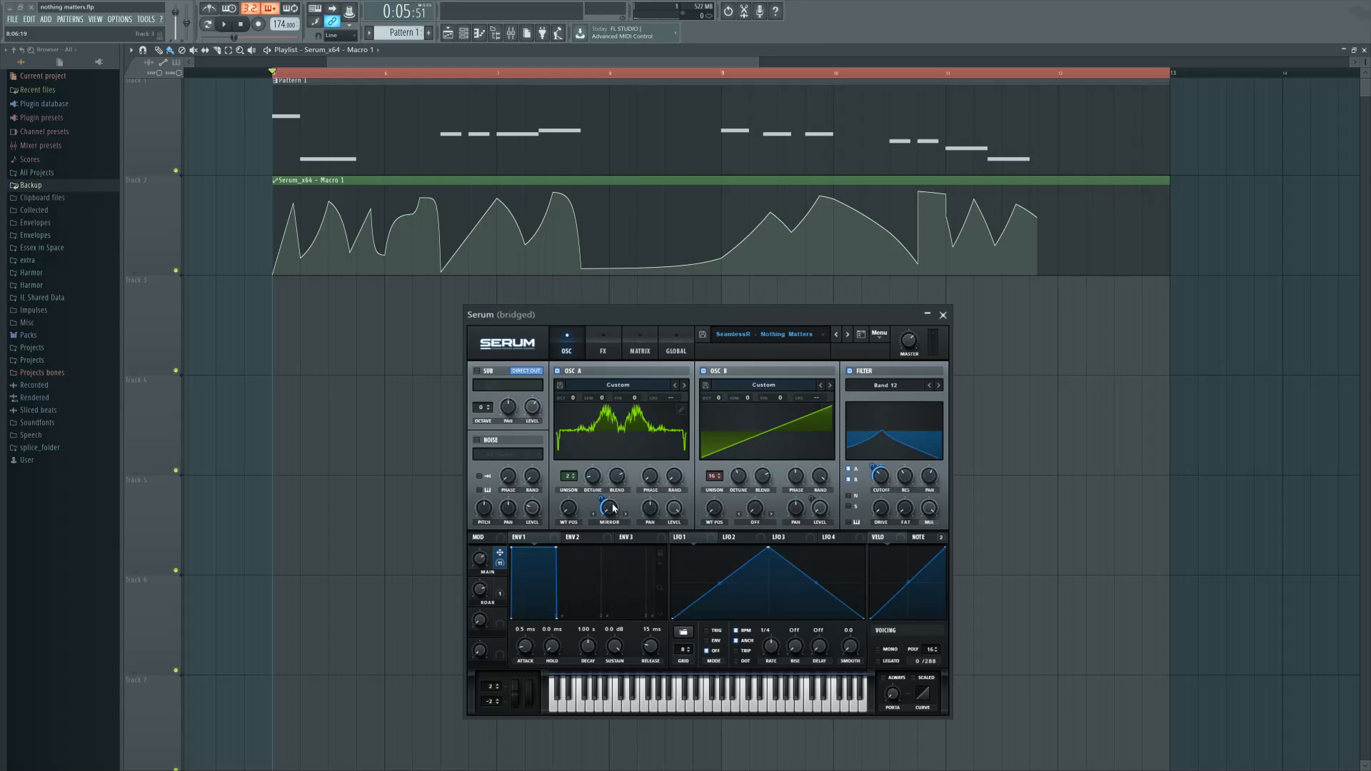
Set oscillator A's Mirror warp to 0 %, and turn off the filter and oscillator B
mouse_move(613, 507)
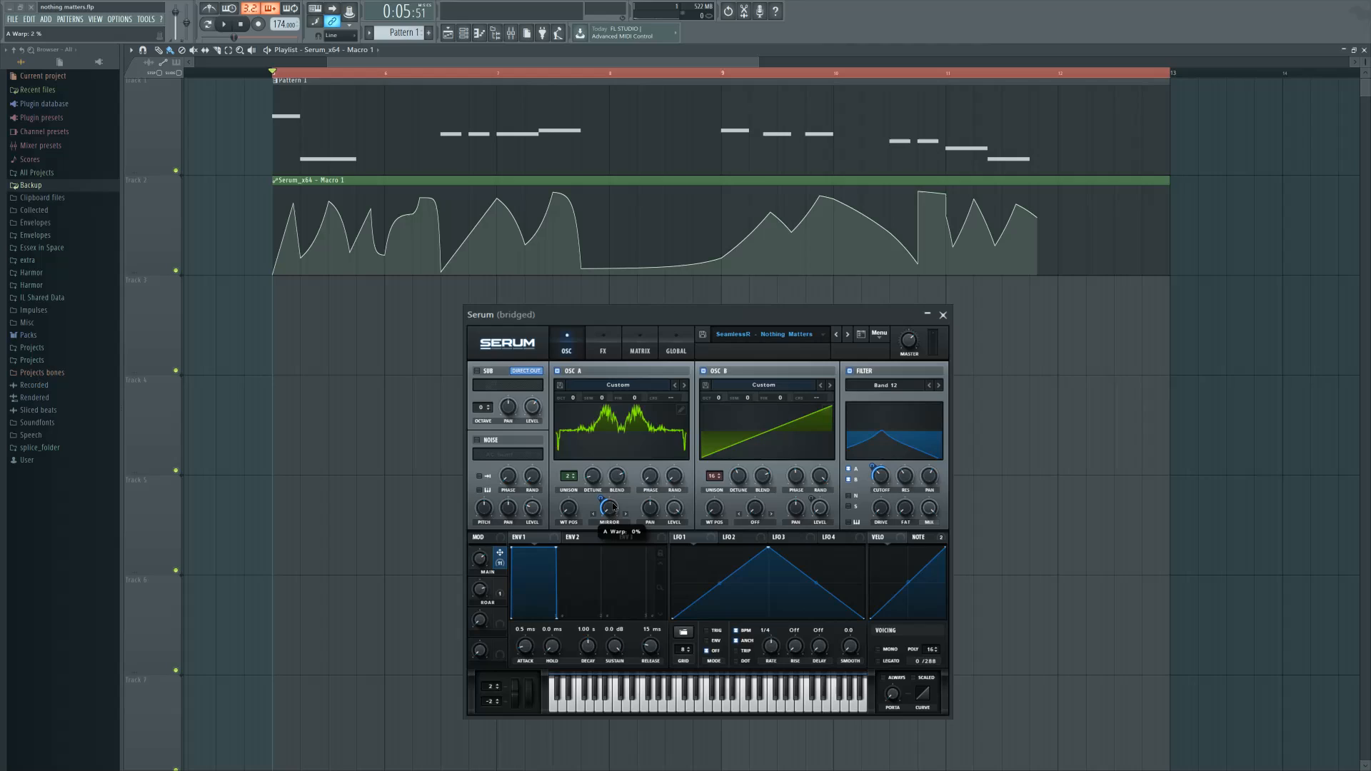
left_click_drag(613, 507, 623, 539)
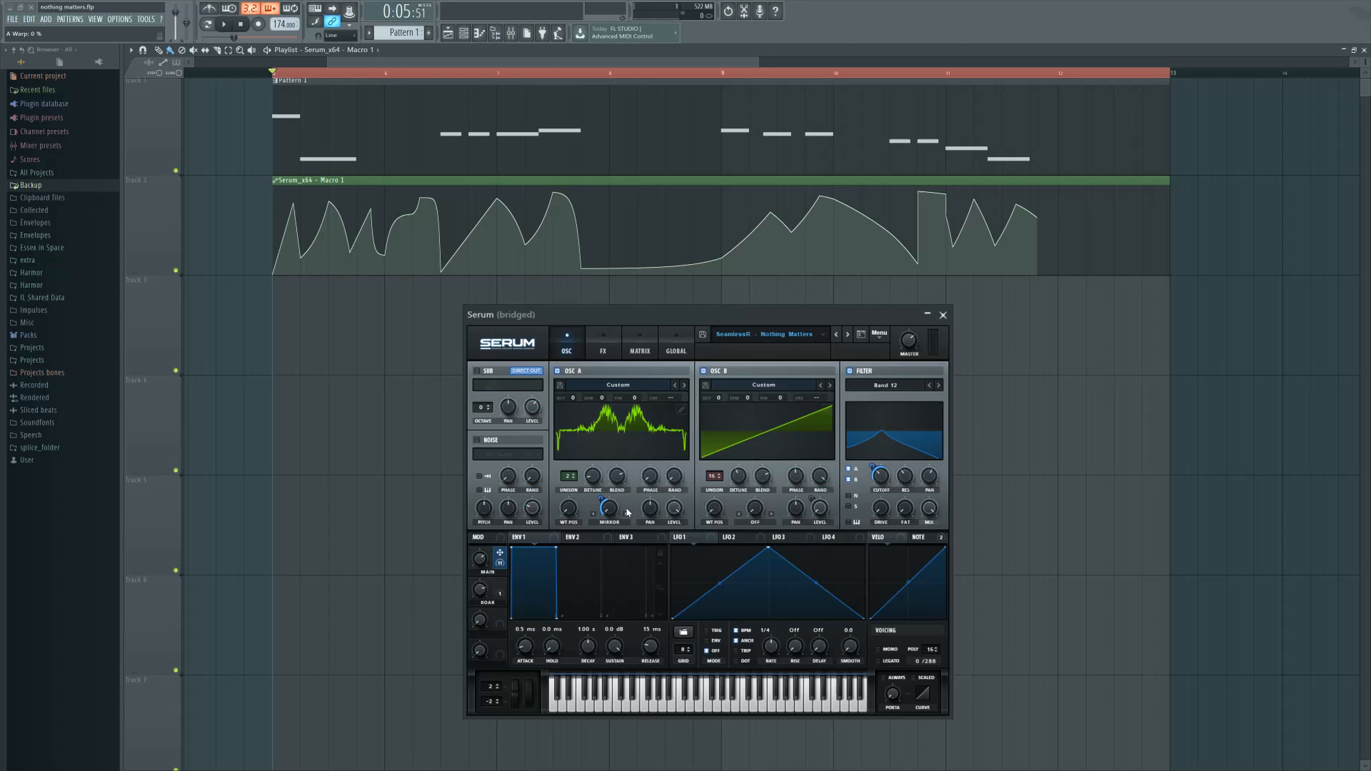
left_click(850, 371)
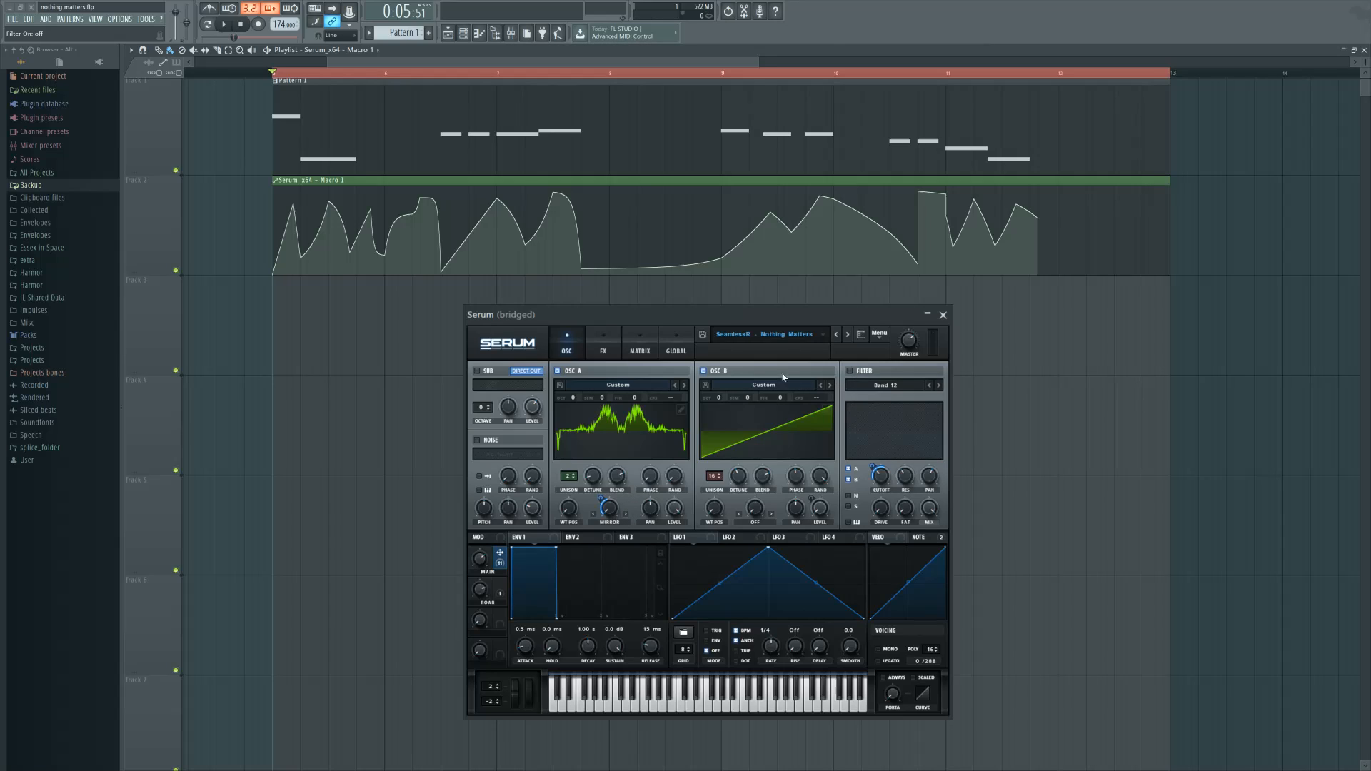
left_click(703, 372)
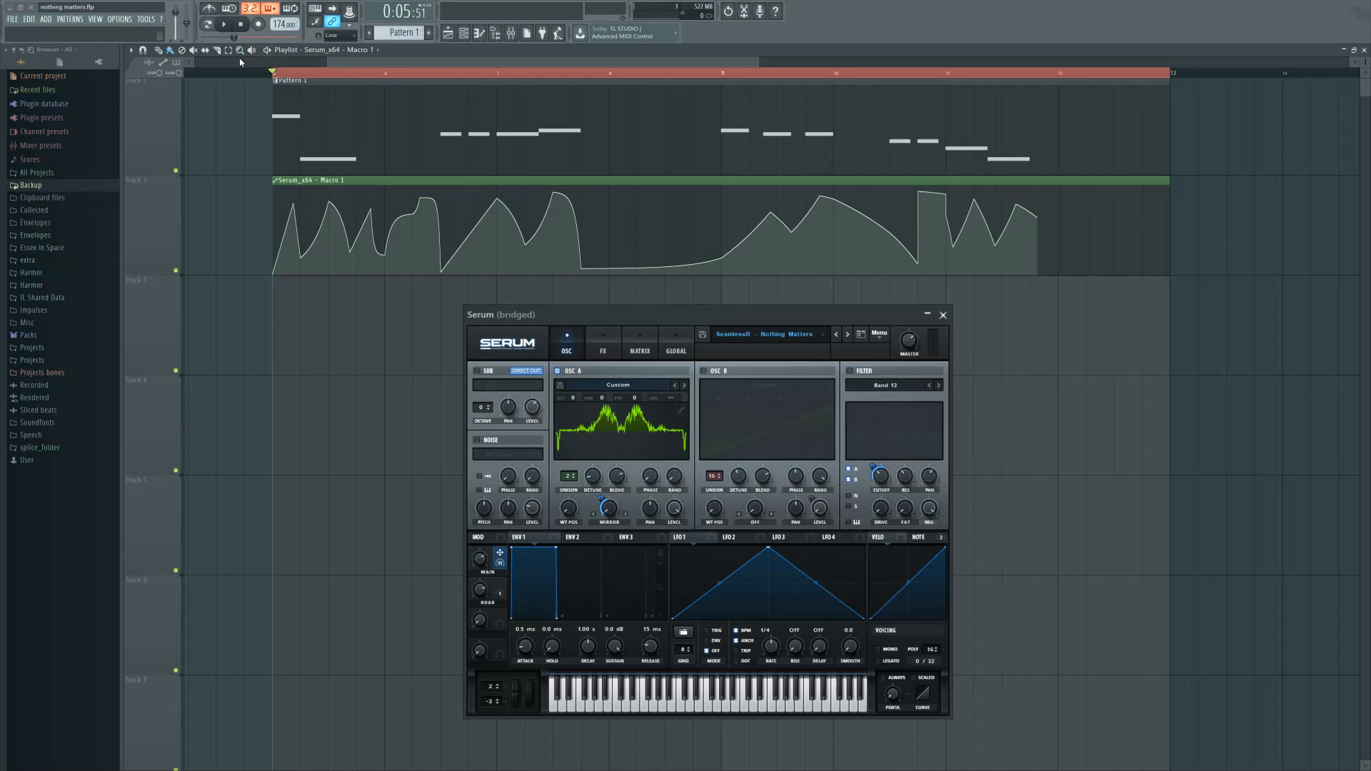
Audition oscillator A alone, and mute the Macro 1 automation track to play the pattern without it
left_click(224, 24)
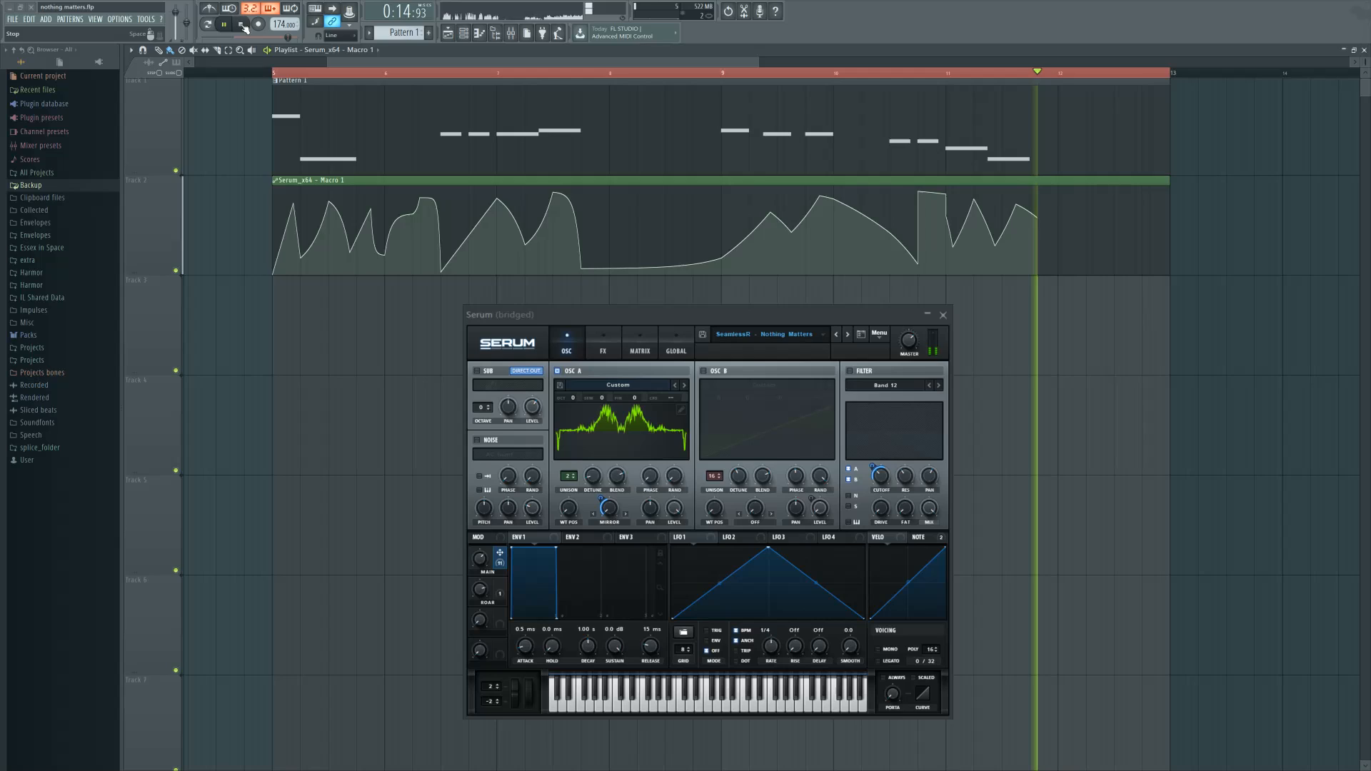
left_click(242, 25)
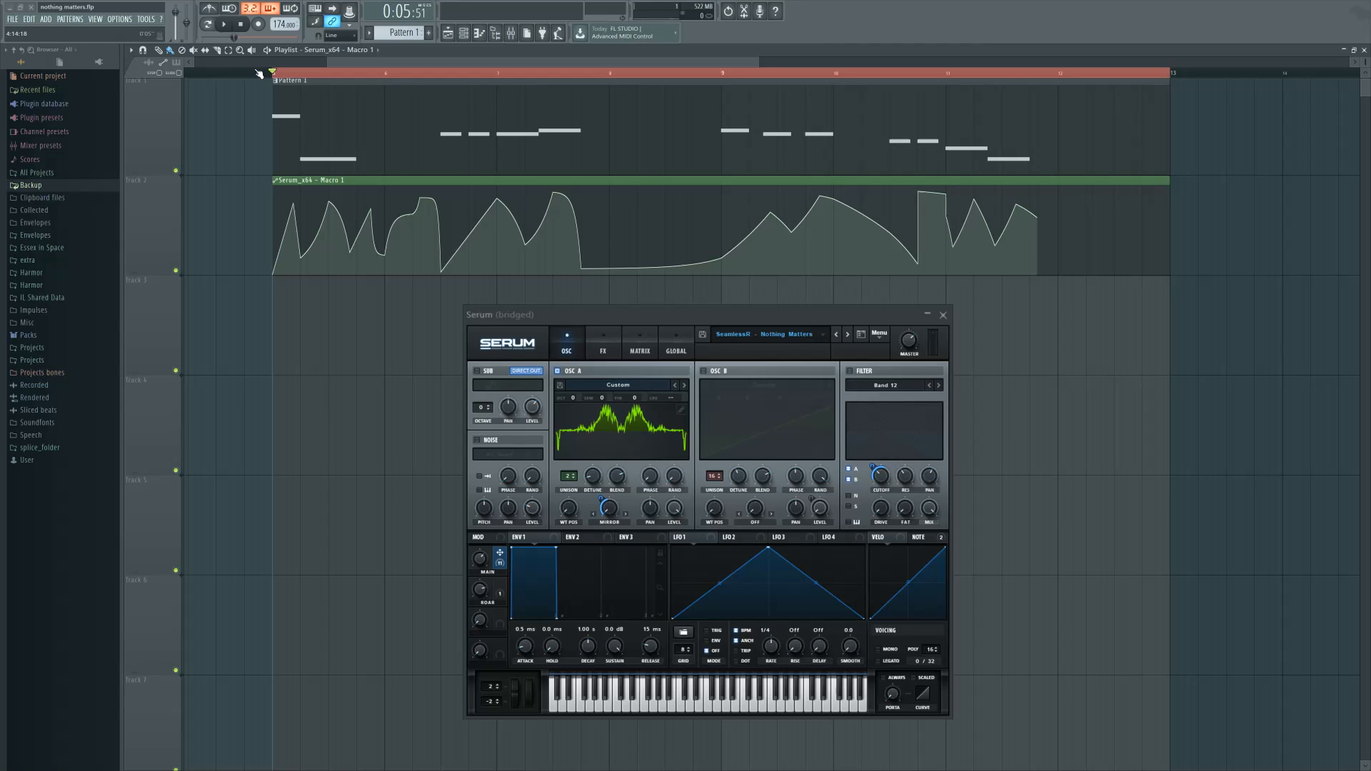
left_click(224, 25)
left_click(241, 24)
left_click(175, 271)
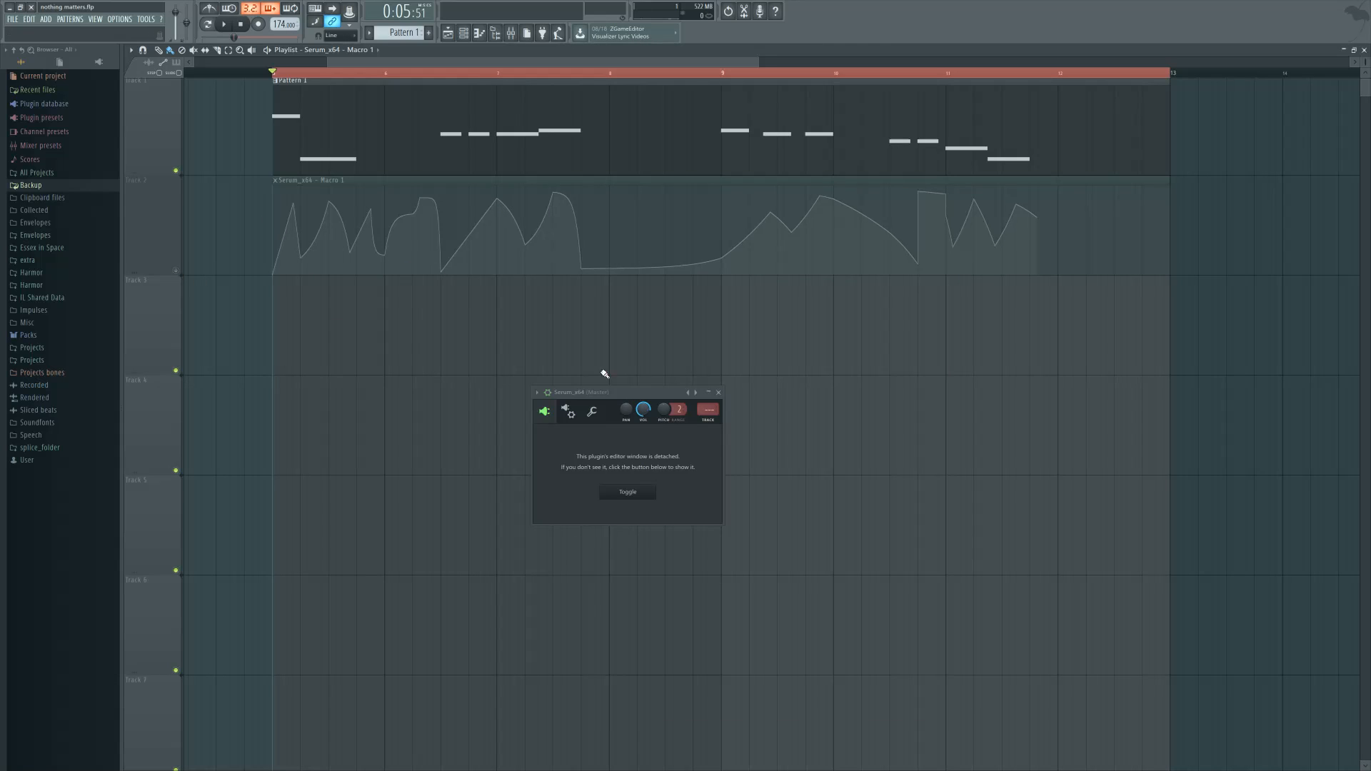
left_click(224, 24)
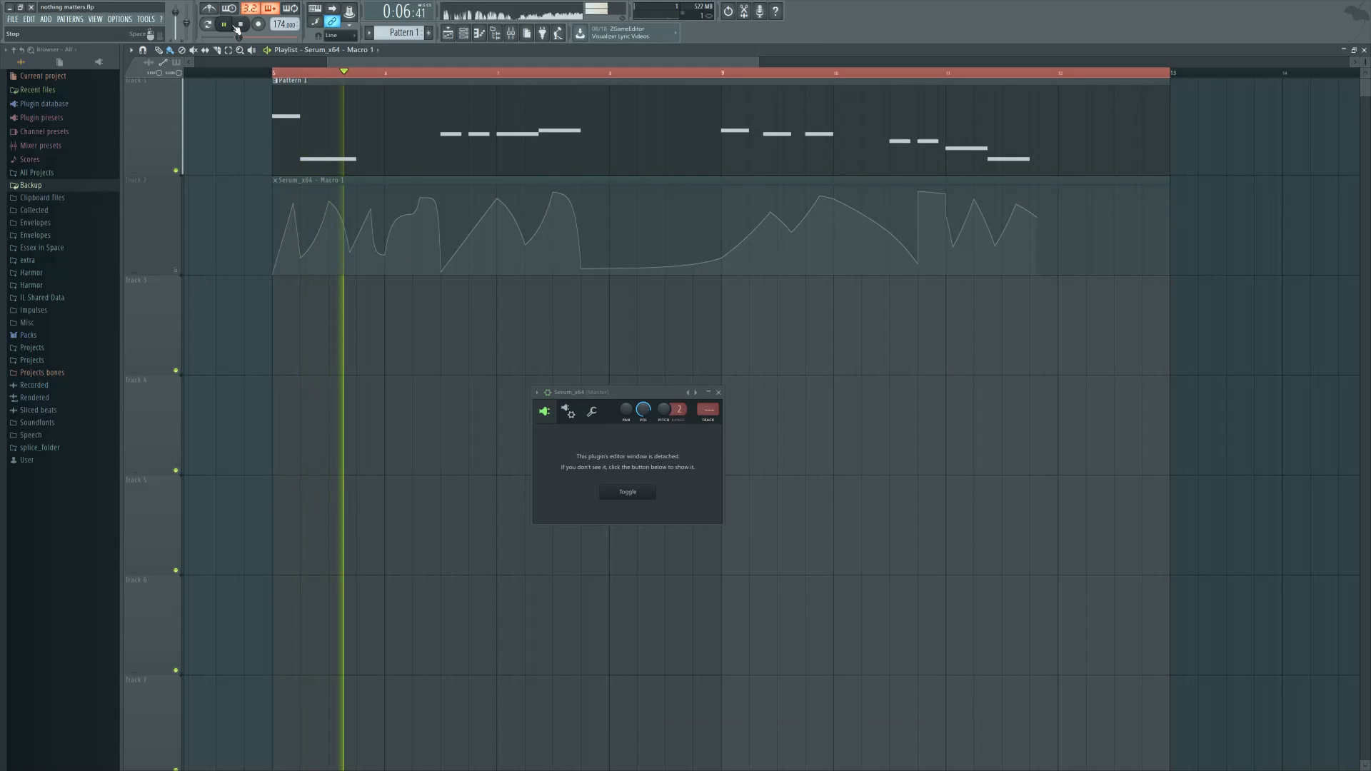
Load Fruity Parametric EQ 2 into the first effect slot of the Master mixer track, and stop playback
key("F9")
left_click(943, 416)
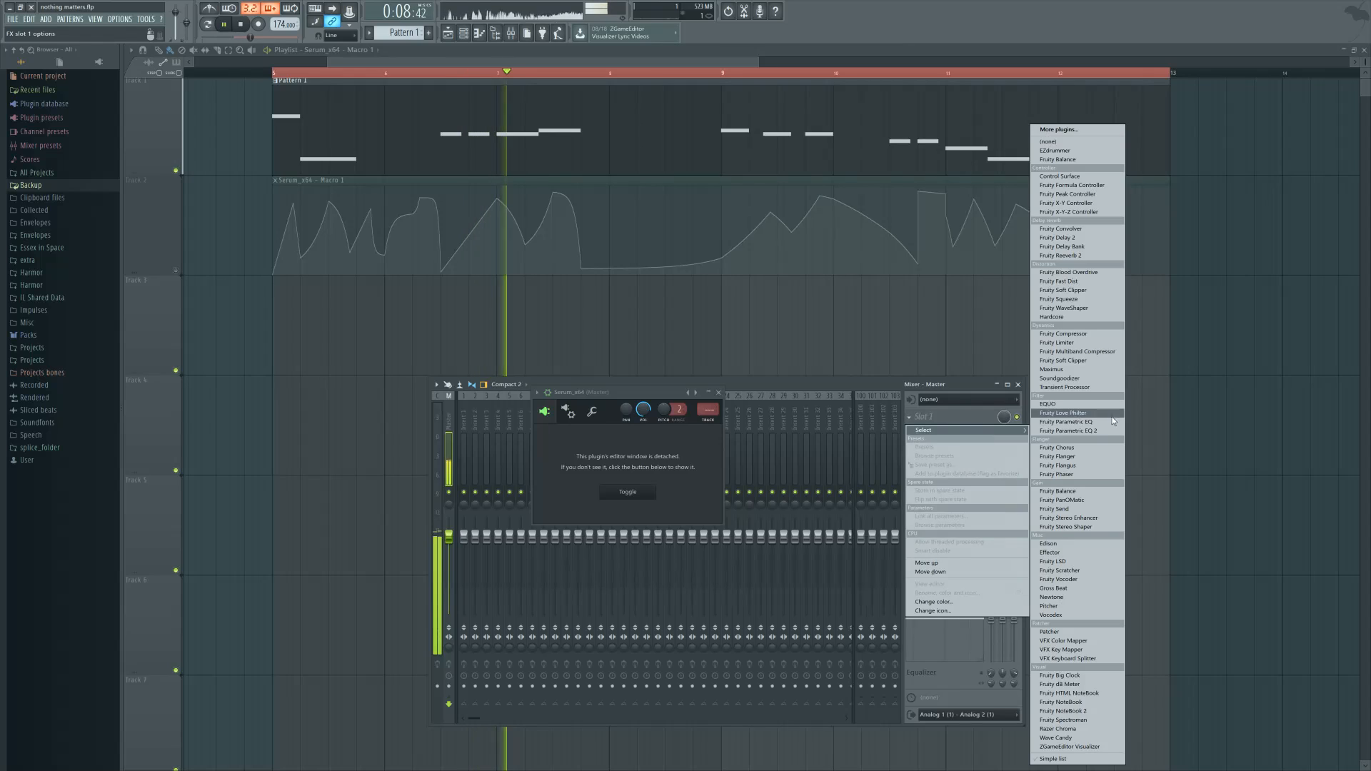
left_click(1071, 430)
left_click_drag(1131, 309, 993, 309)
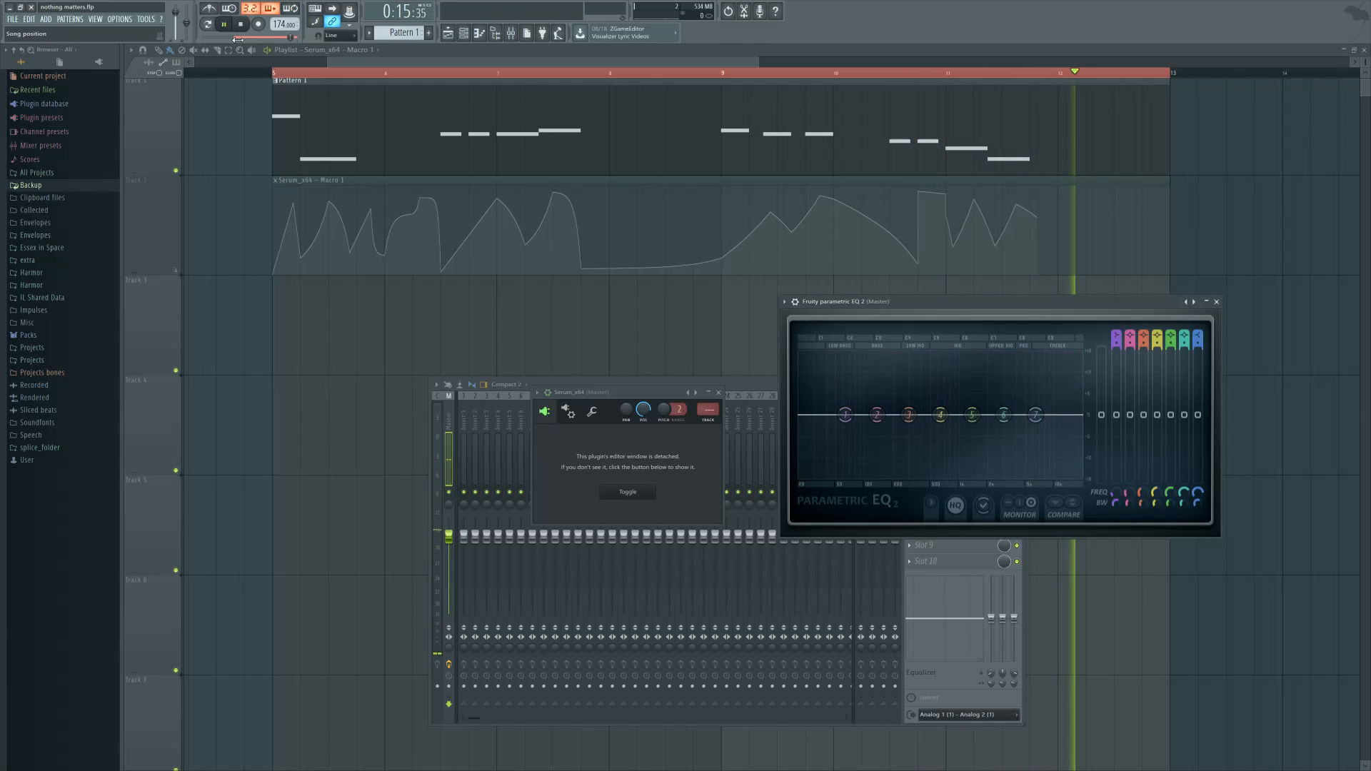
key("space")
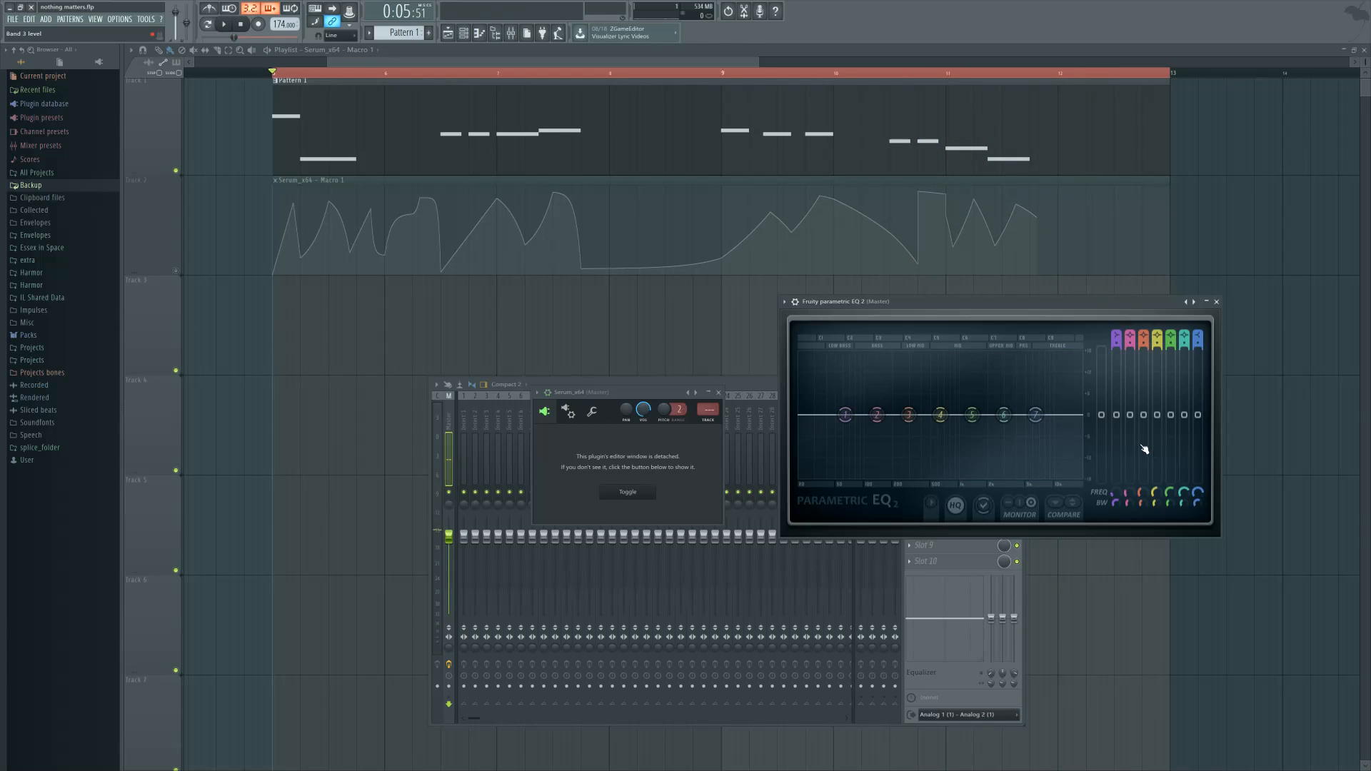
Show Serum's editor, turn off oscillator A, turn on oscillator B, and audition the pattern with oscillator B alone
left_click(628, 492)
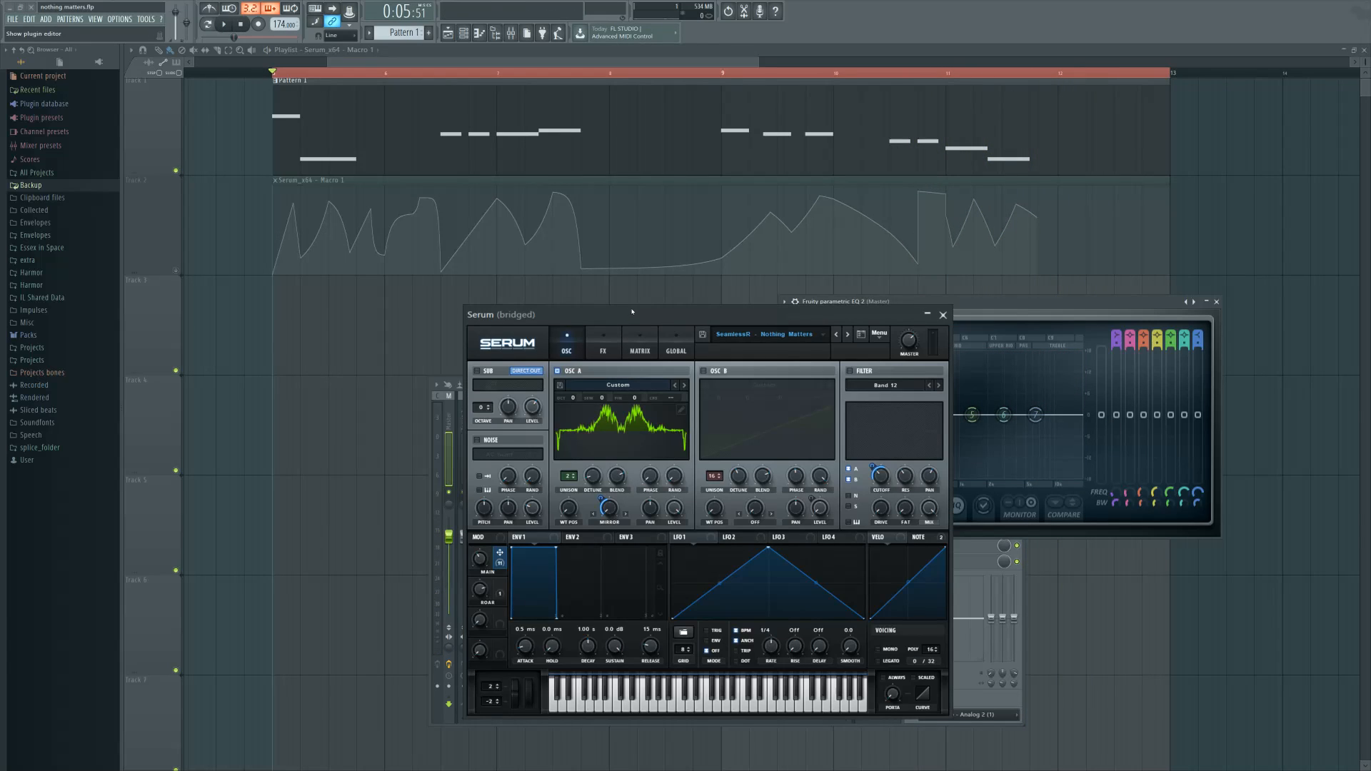
left_click_drag(632, 311, 604, 306)
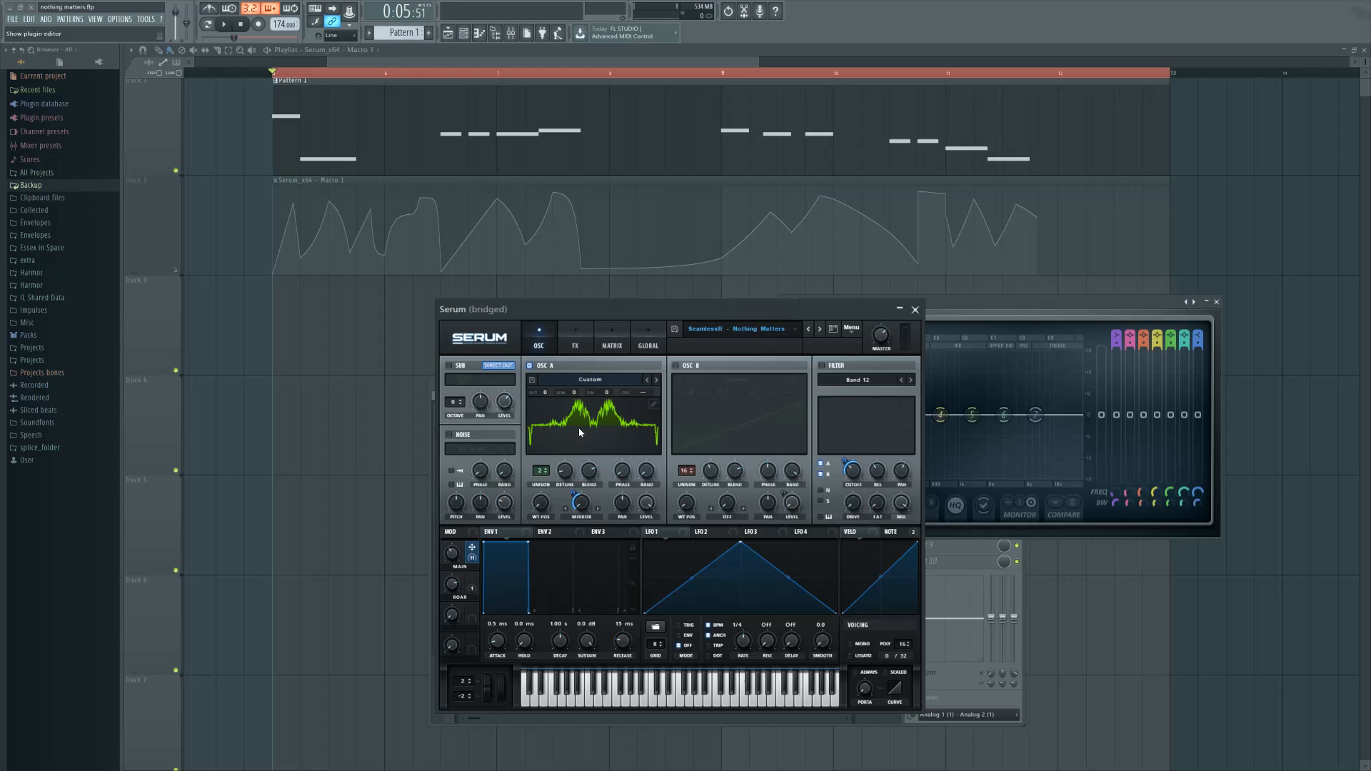
left_click(529, 366)
left_click(675, 365)
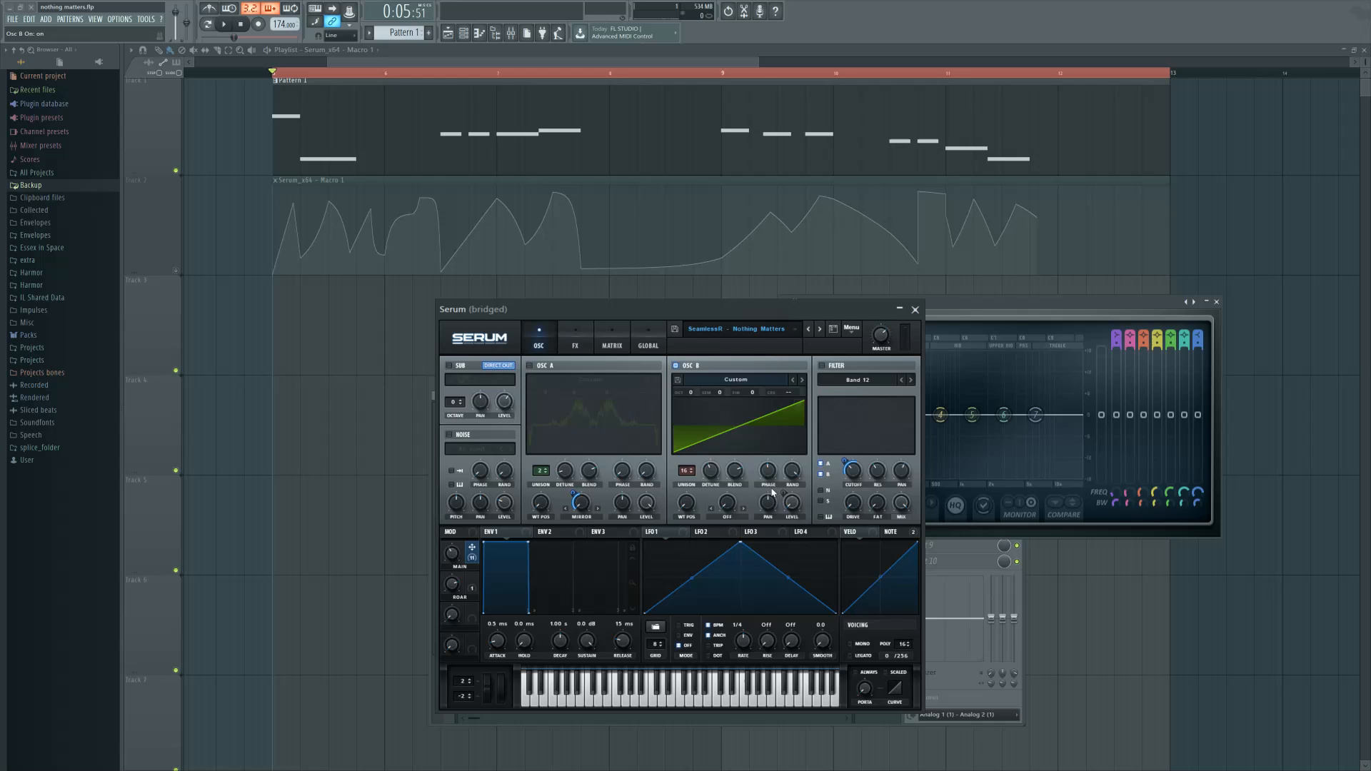
left_click(223, 24)
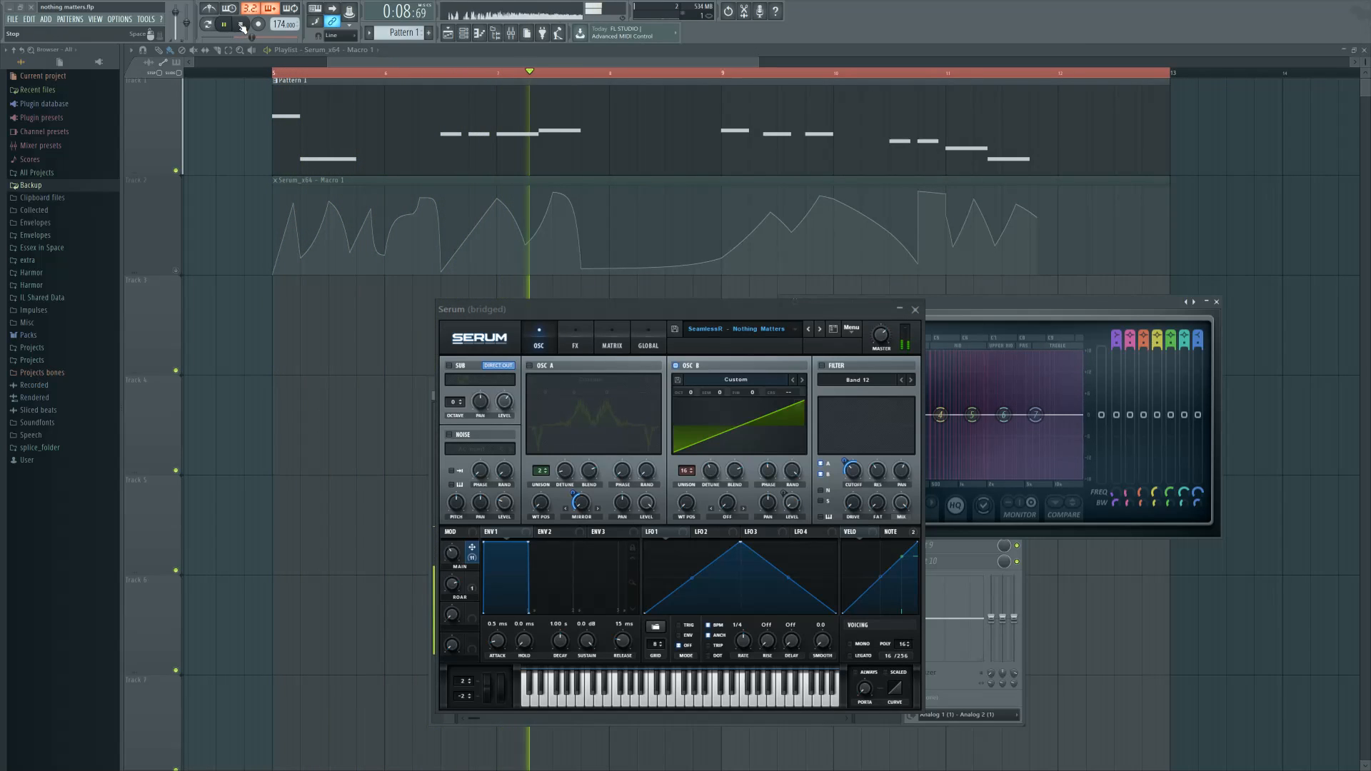
left_click(241, 24)
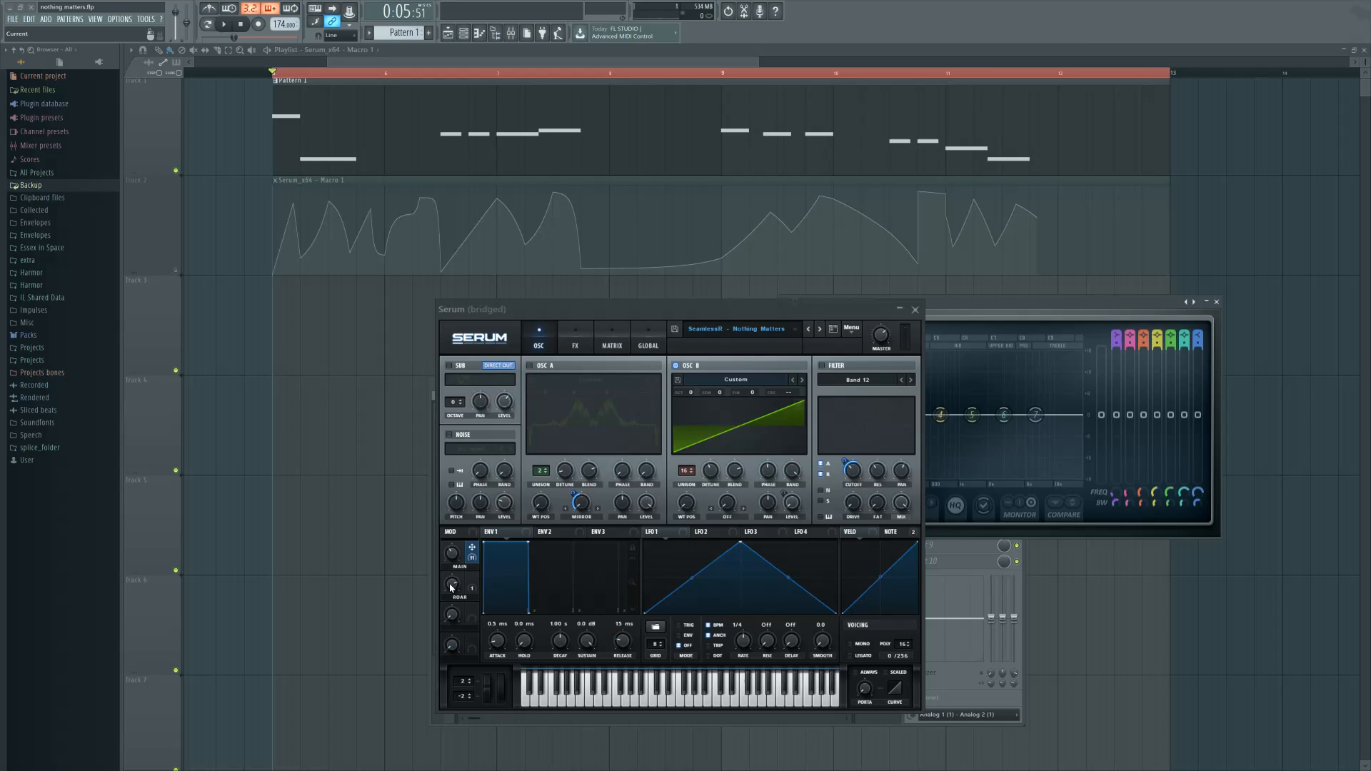
Turn oscillator A and the filter back on, and audition the pattern with both oscillators and the Macro 1 automation still muted
left_click(530, 366)
left_click(821, 366)
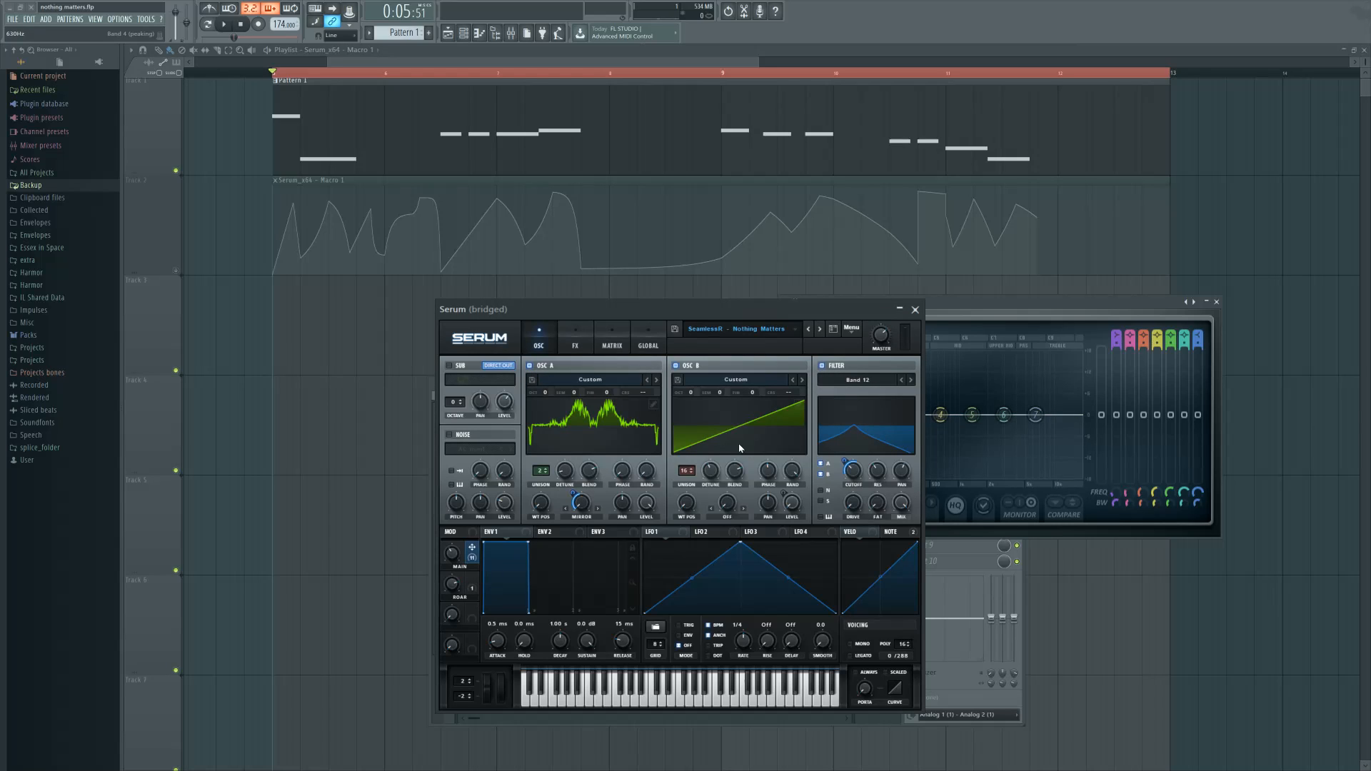
key("space")
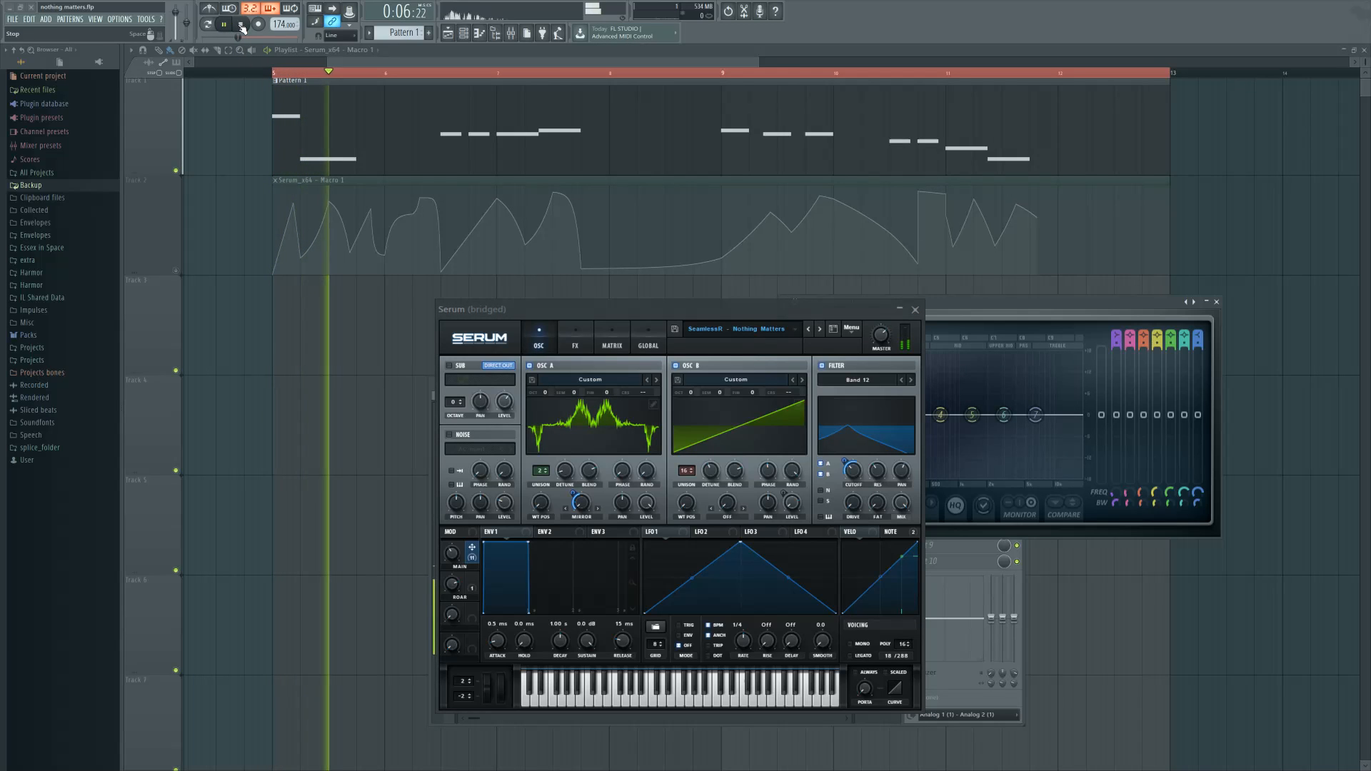
Unmute the Macro 1 automation track and audition the pattern with the automation driving Serum
left_click(158, 251)
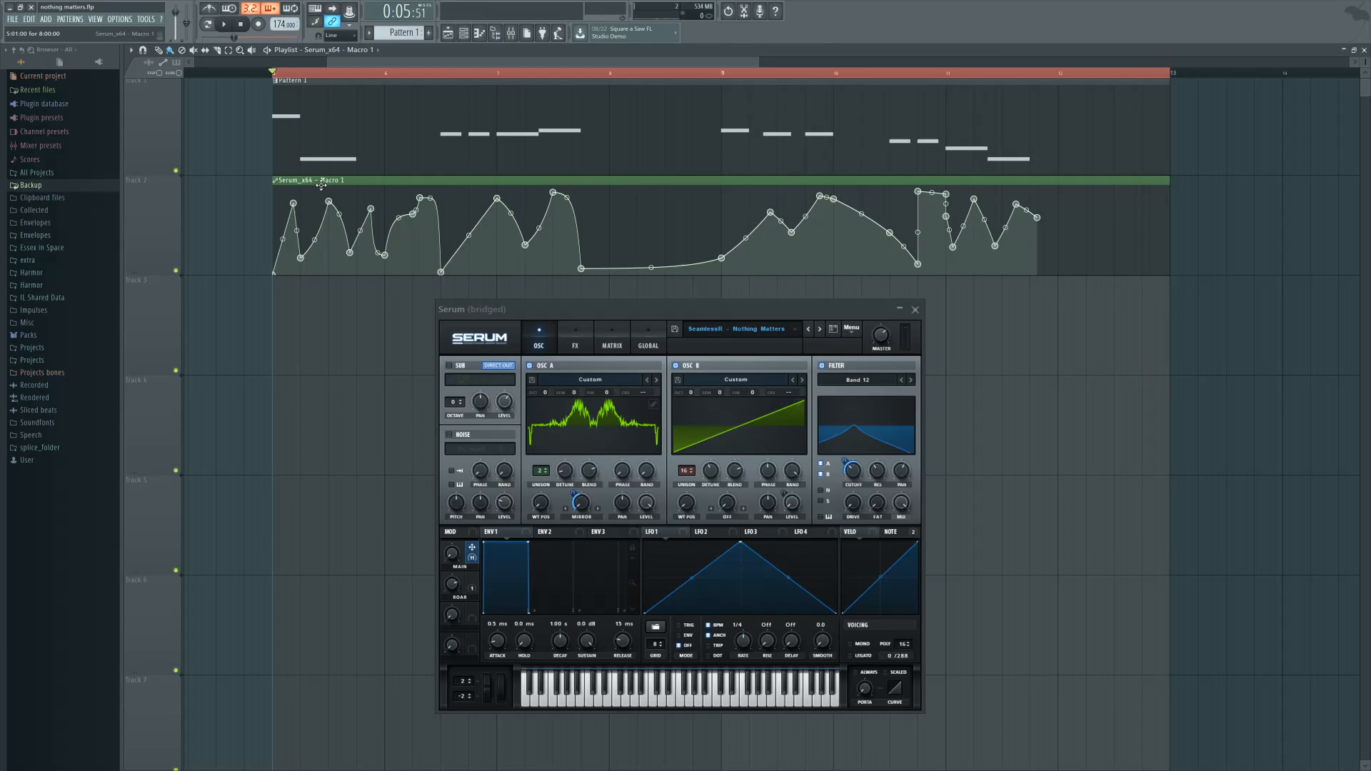
left_click(223, 25)
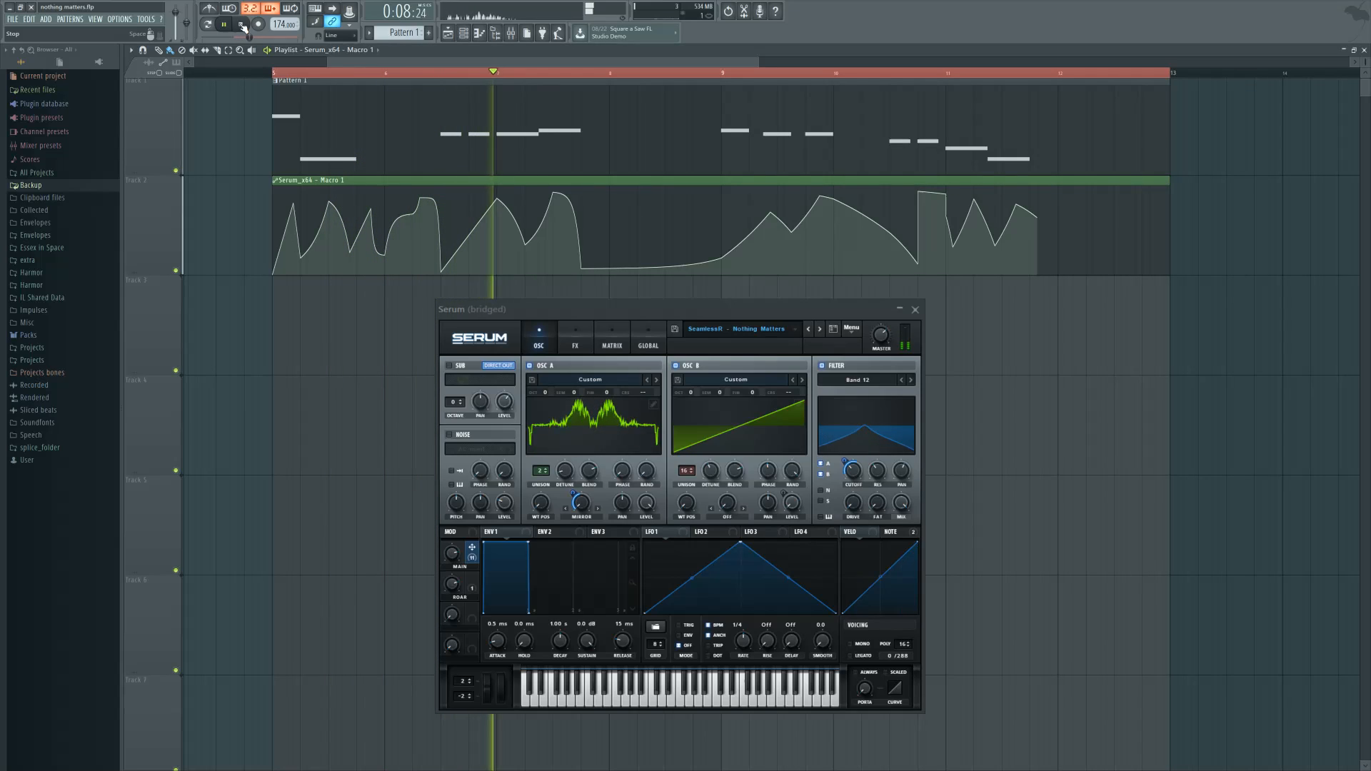
left_click(242, 24)
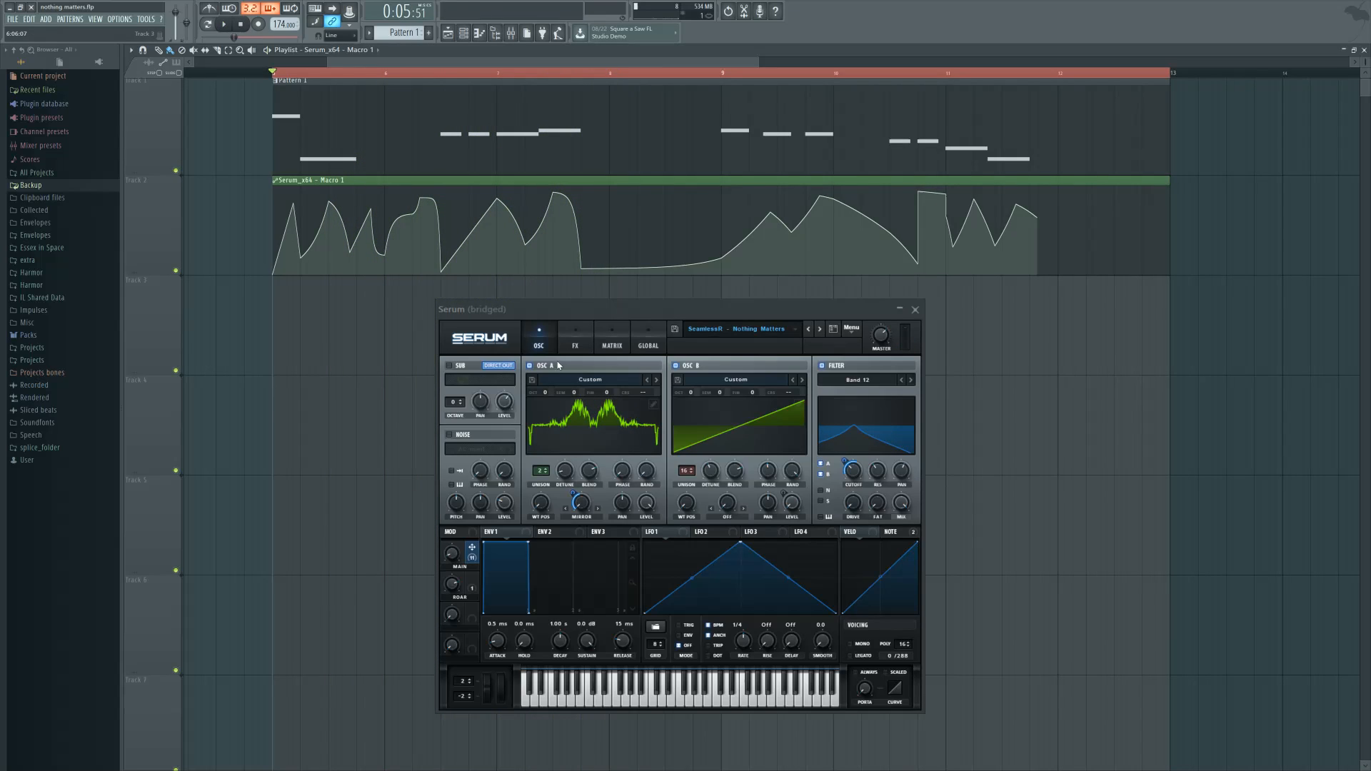
Turn on Serum's phaser and formant filter effects, and return to the oscillator settings
left_click(574, 341)
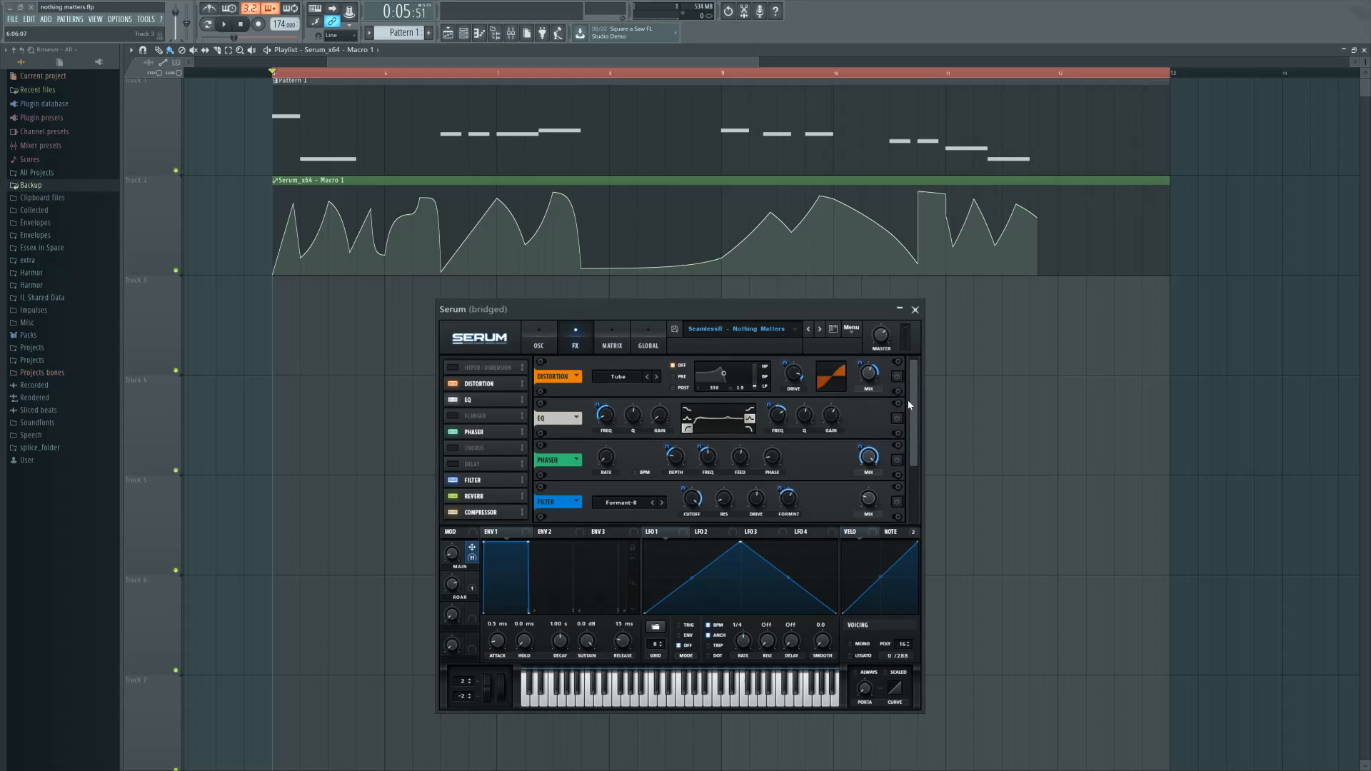
scroll(915, 399, "down", 2)
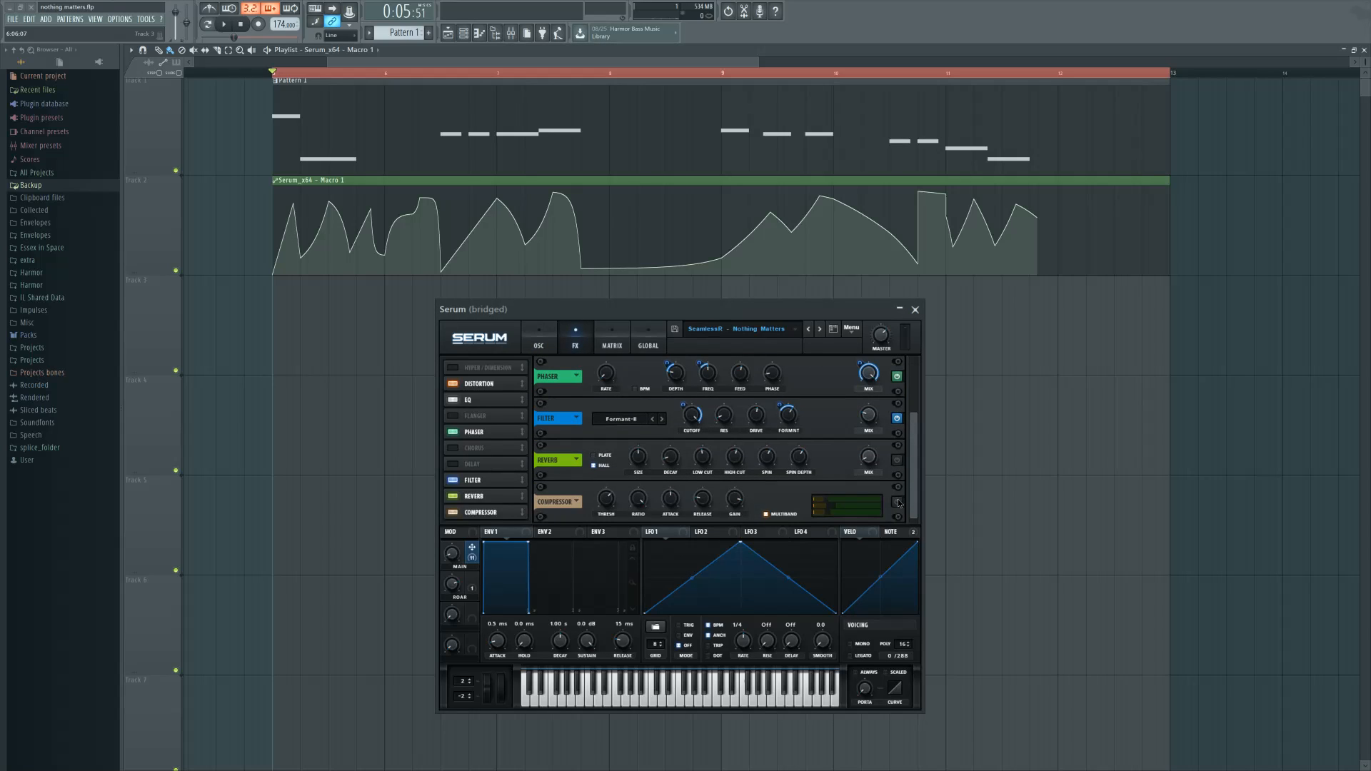
scroll(898, 443, "up", 2)
left_click(551, 346)
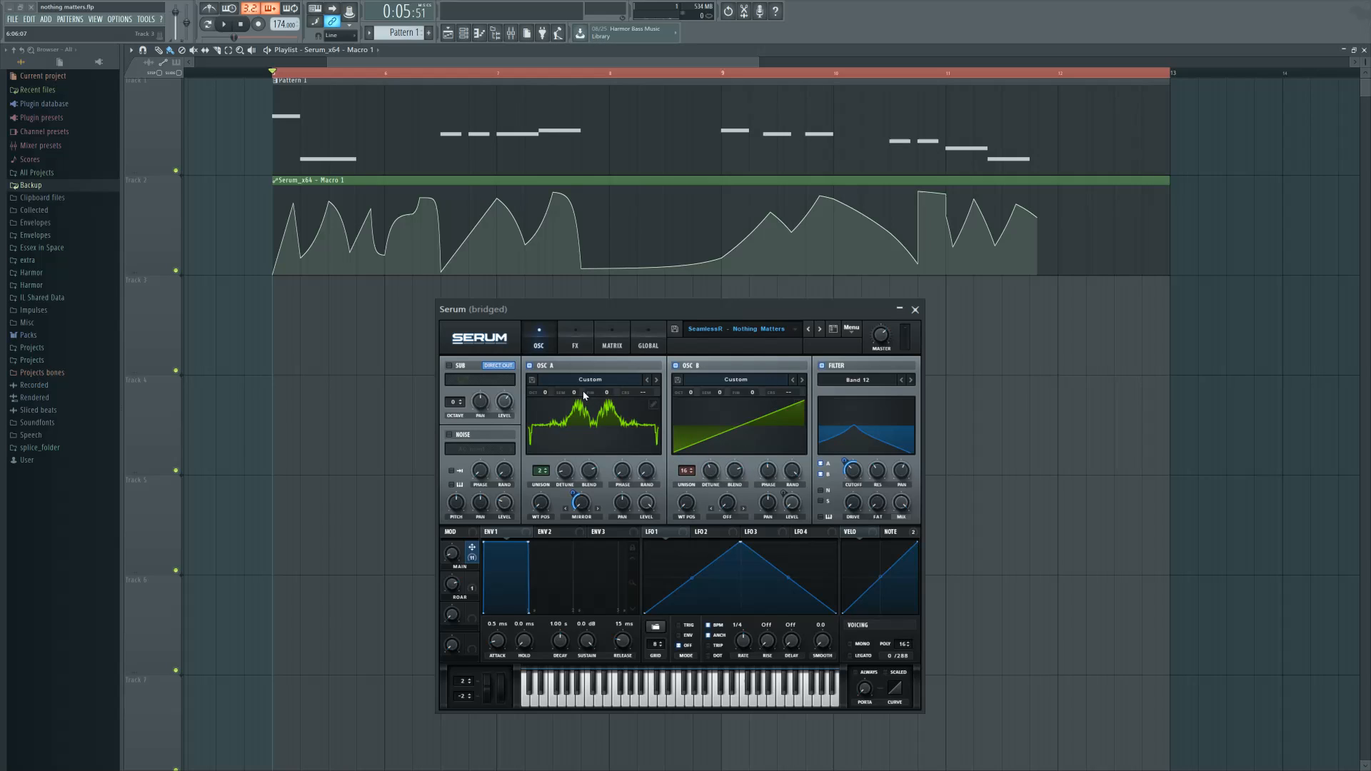
Audition the automated pattern repeatedly with both oscillators and the filter while watching the oscillator waveforms
key("space")
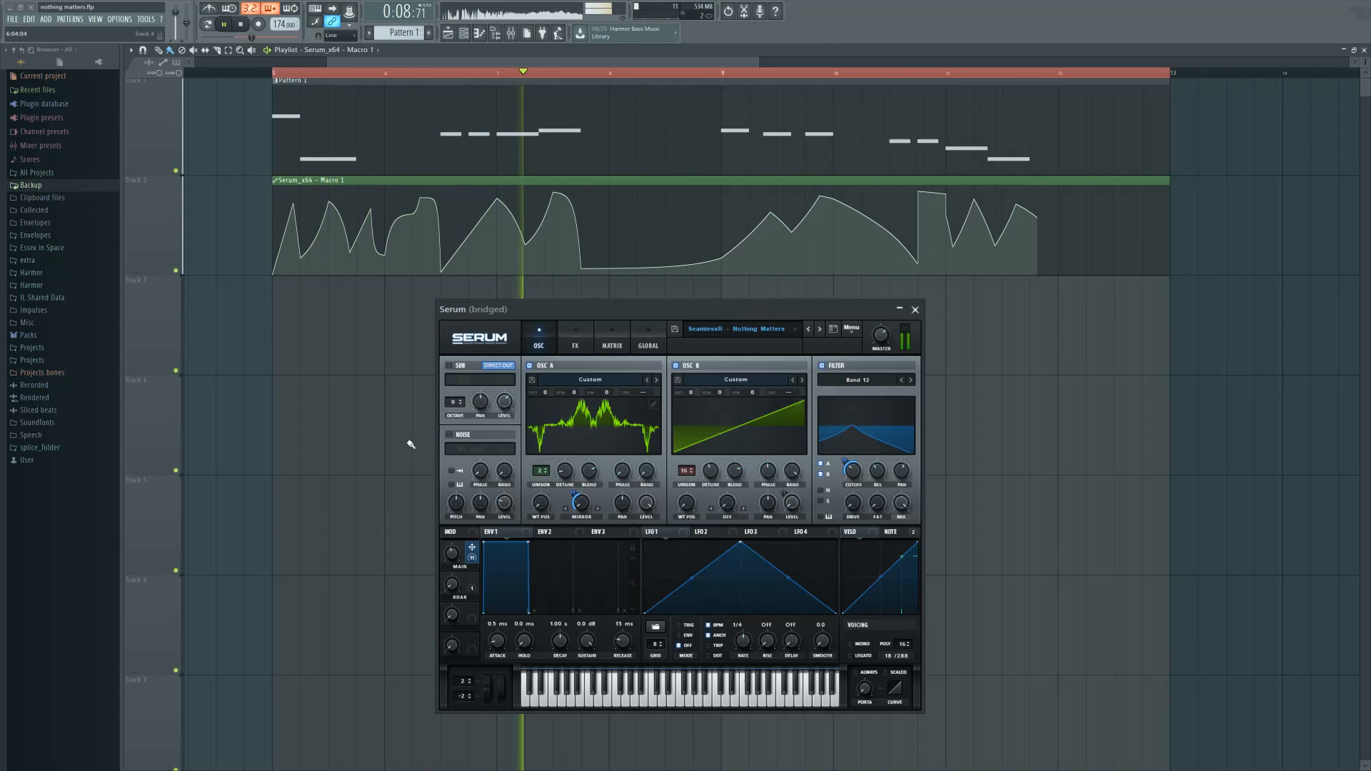
left_click(241, 25)
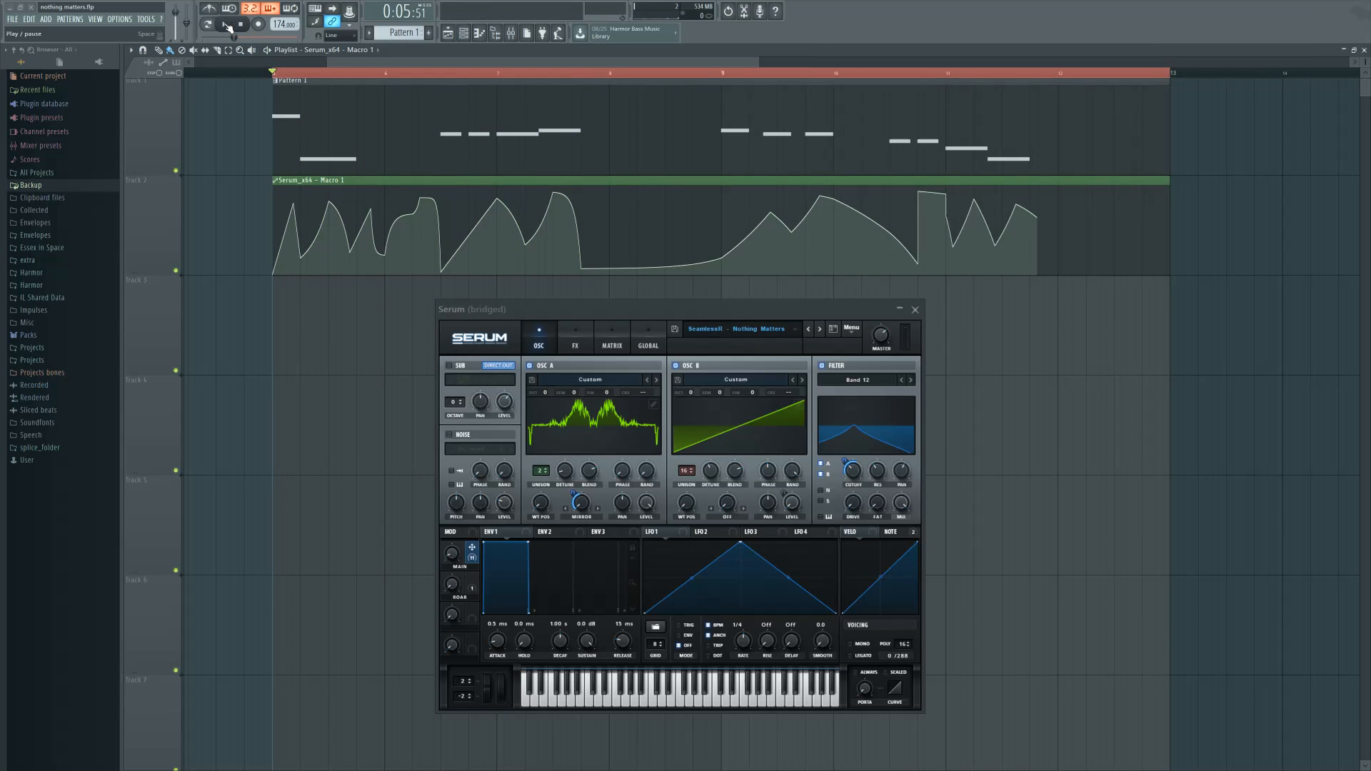
left_click(227, 26)
left_click(240, 25)
left_click(225, 25)
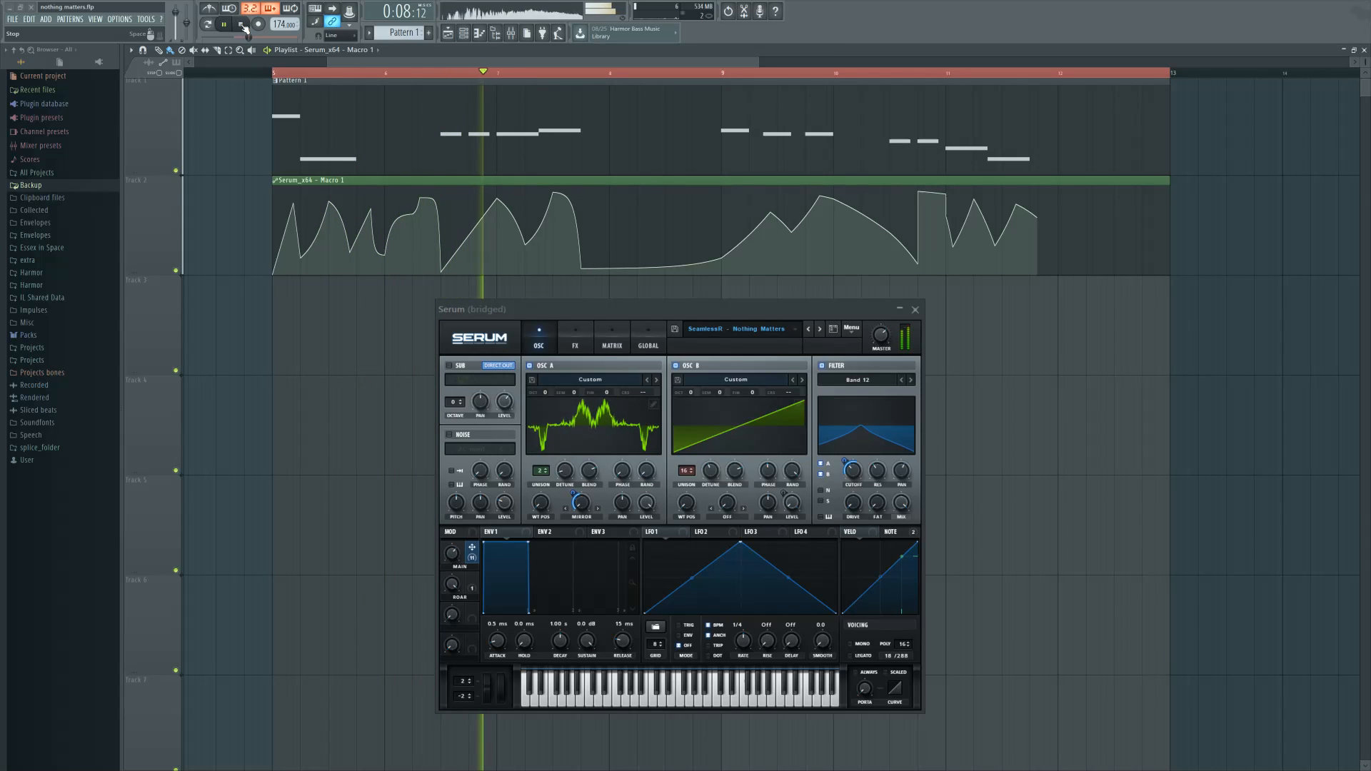
left_click(243, 27)
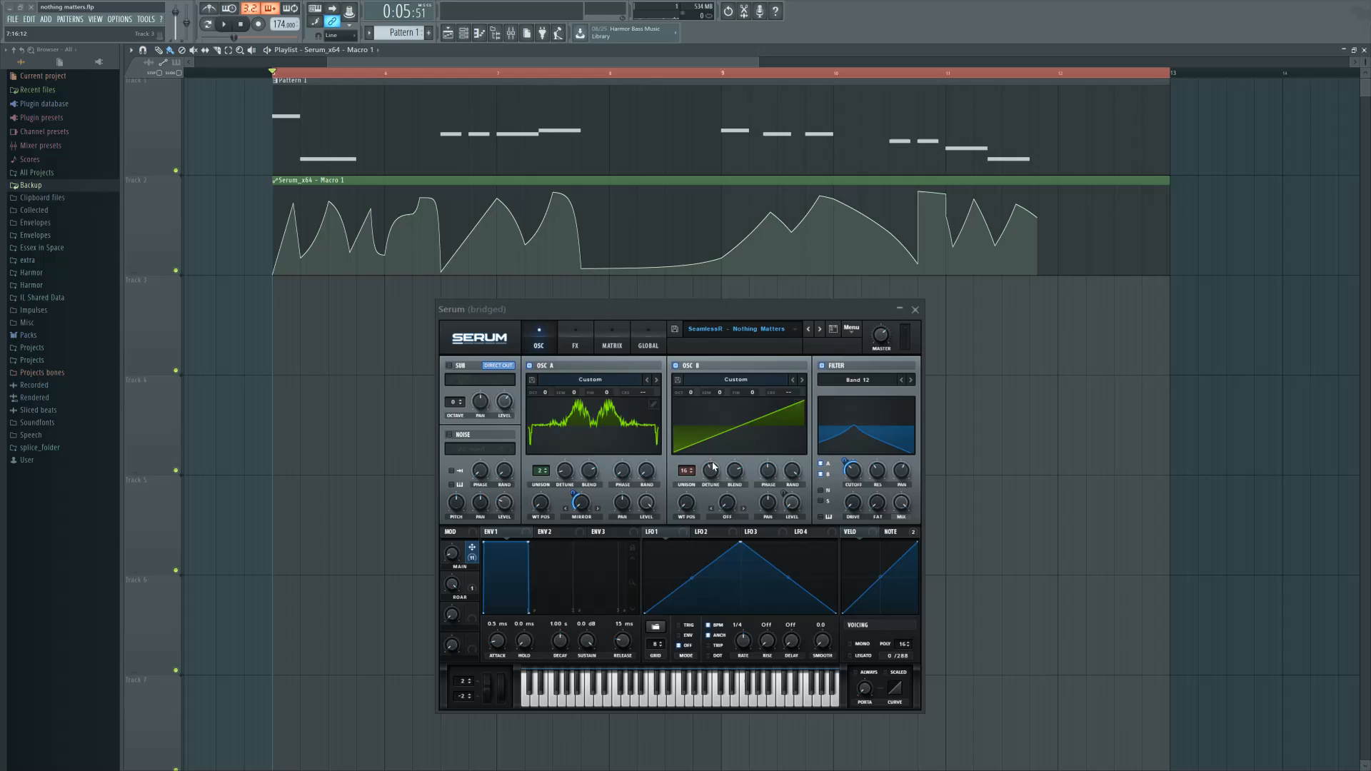
Examine the unison settings of both oscillators in Serum's global settings, and point out the macro controls beside the oscillators
left_click(648, 343)
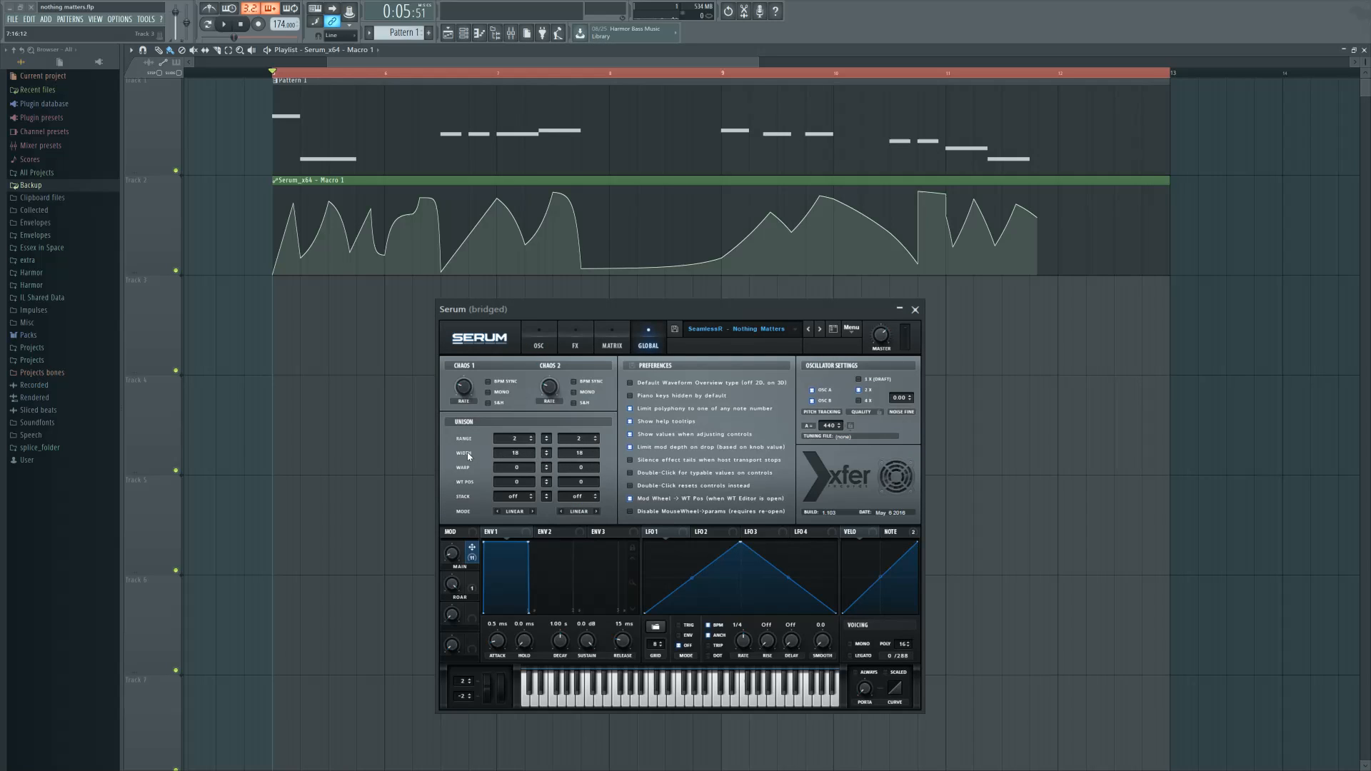
left_click(538, 343)
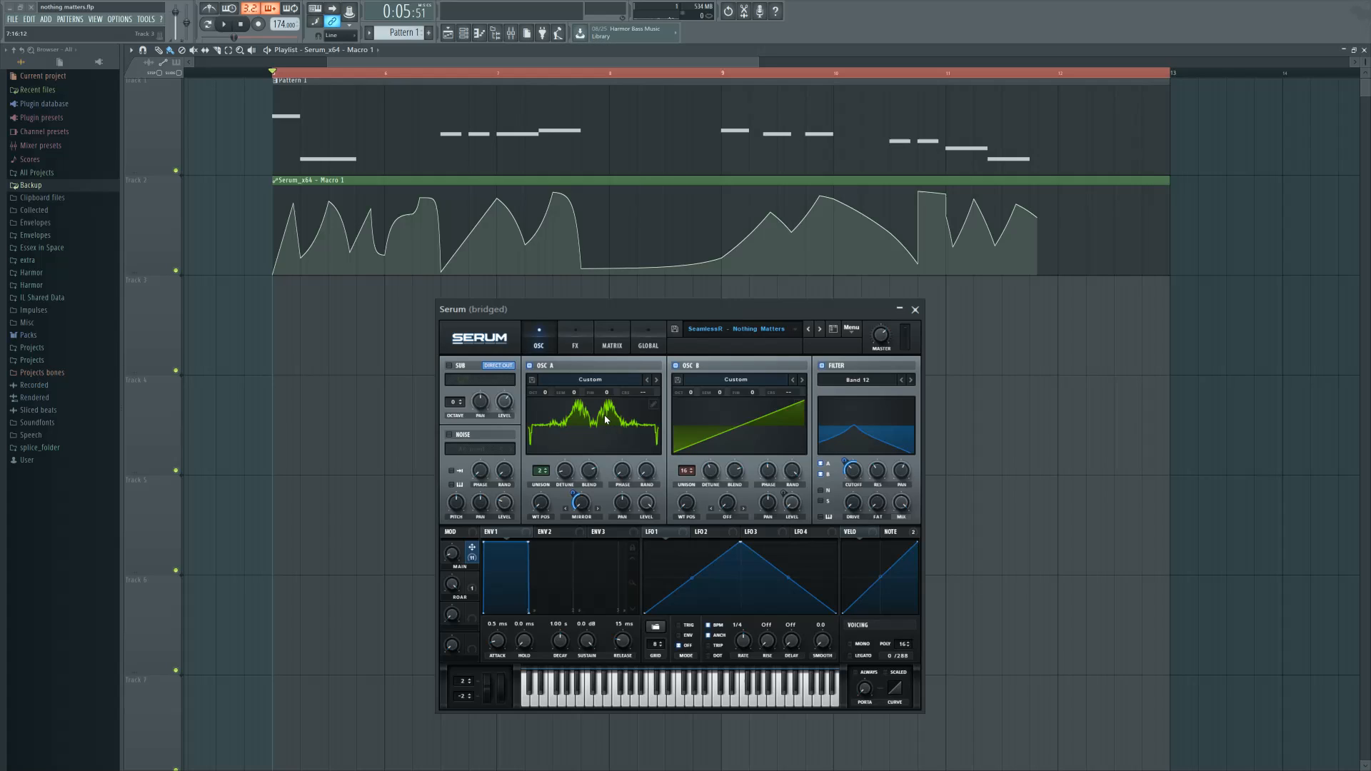
left_click_drag(452, 590, 452, 592)
left_click_drag(449, 663, 449, 629)
Turn off the phaser and filter effects, and audition the dry pattern from the oscillator view
left_click(576, 345)
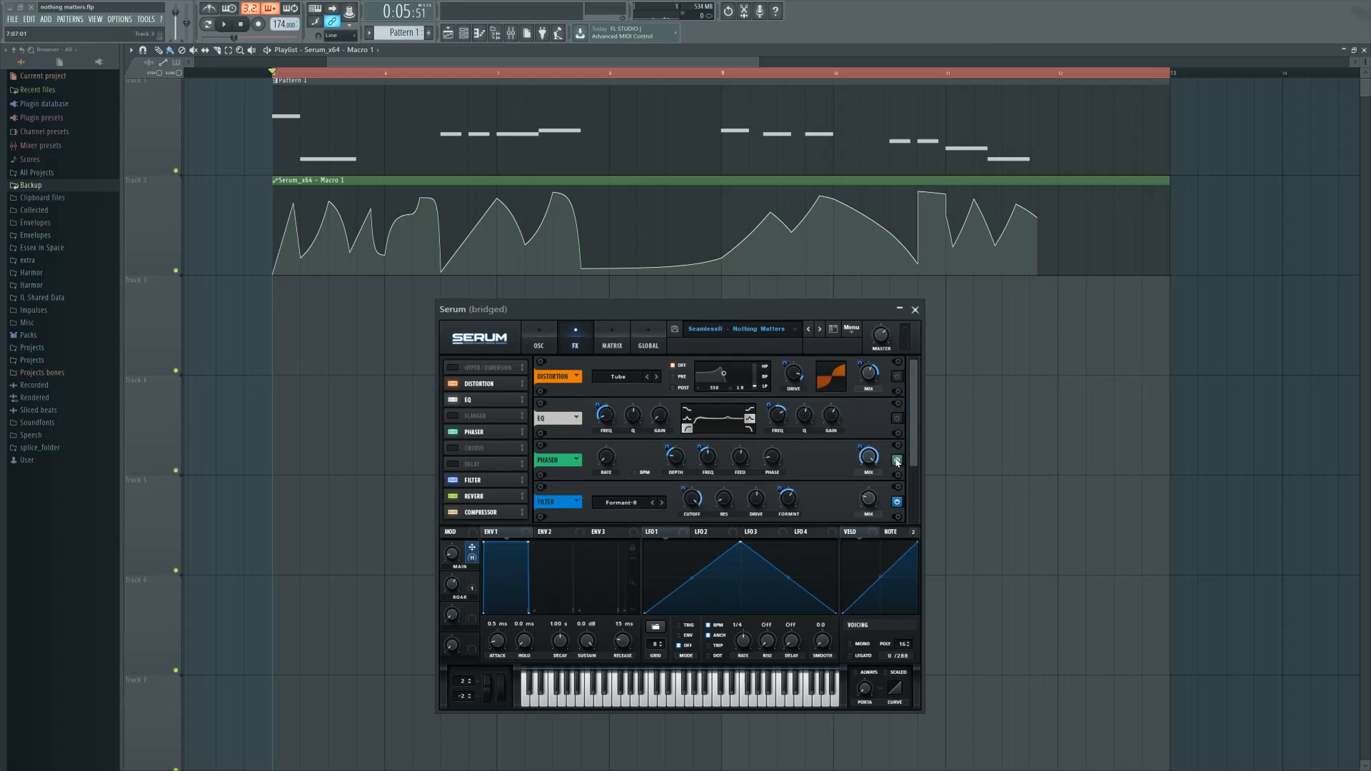
scroll(907, 491, "down", 2)
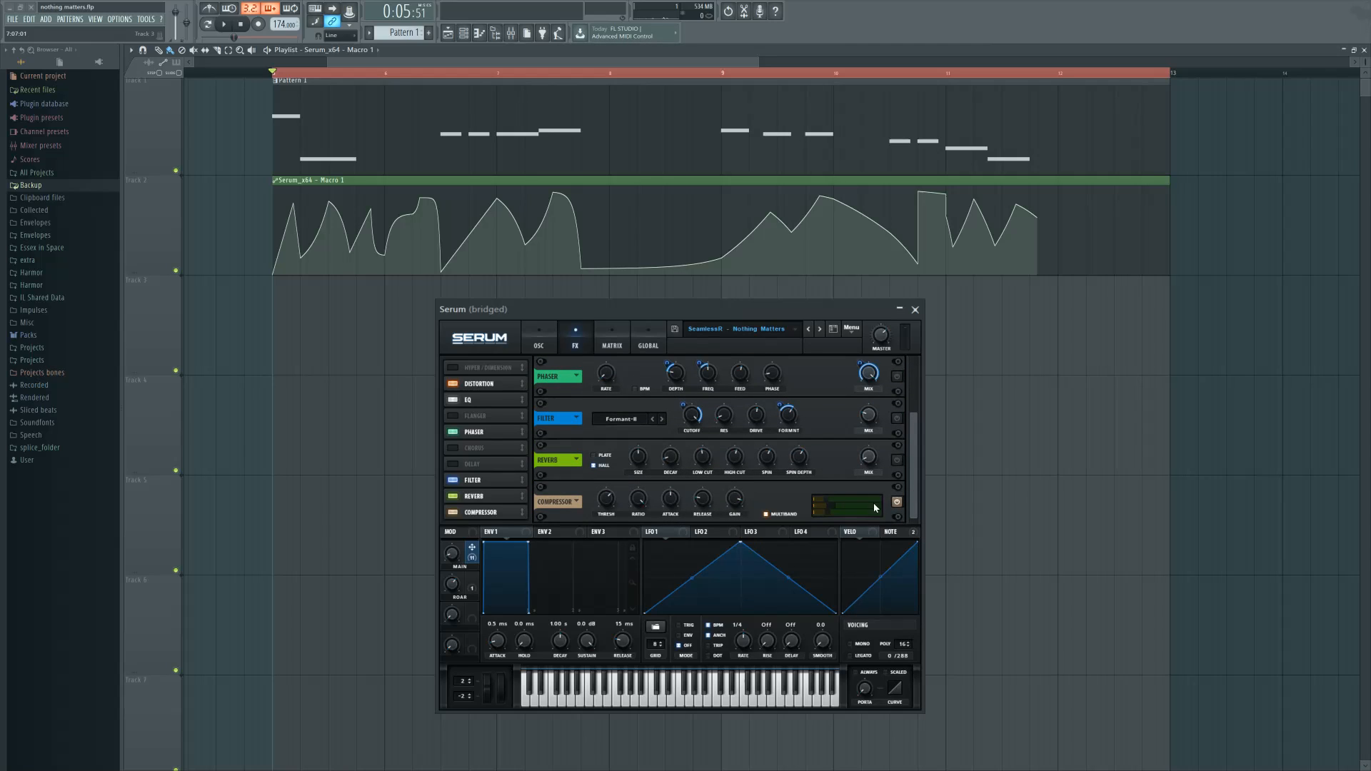
left_click(540, 343)
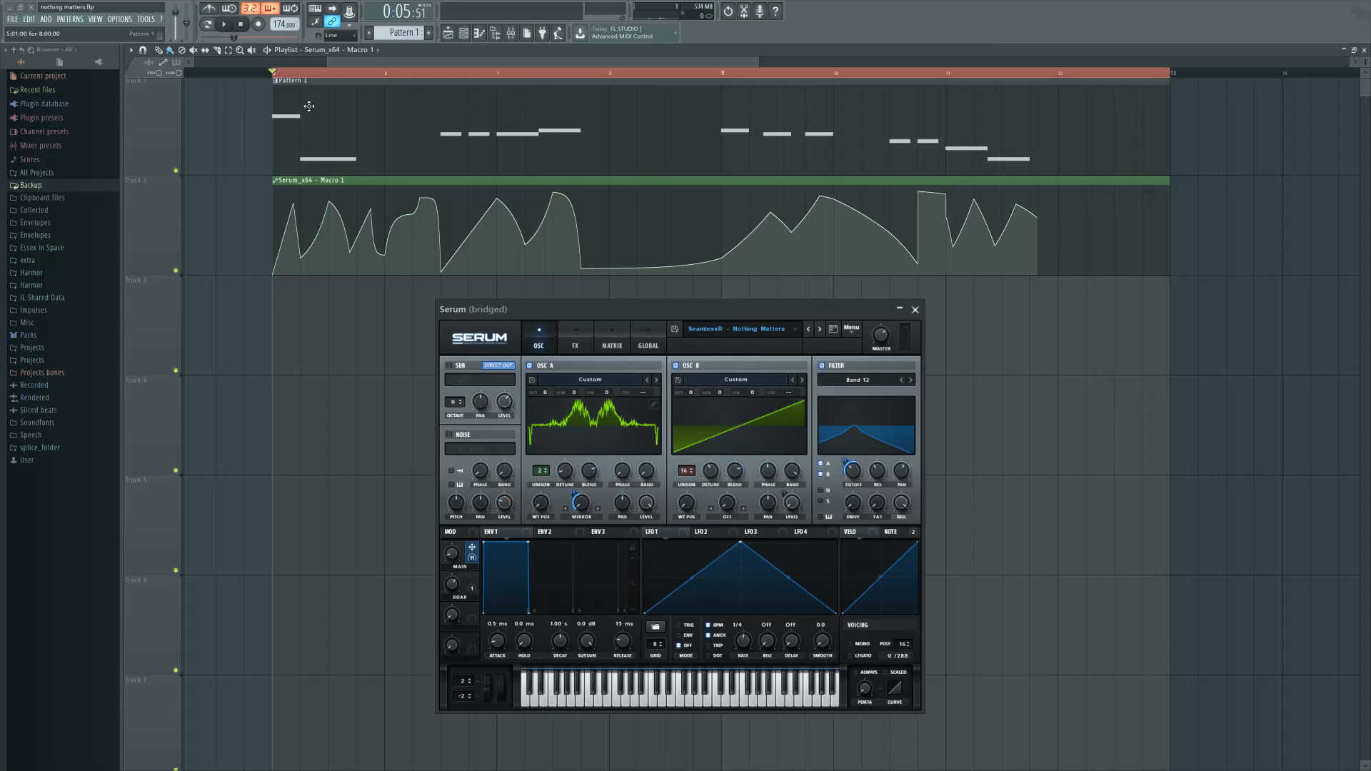
left_click(224, 24)
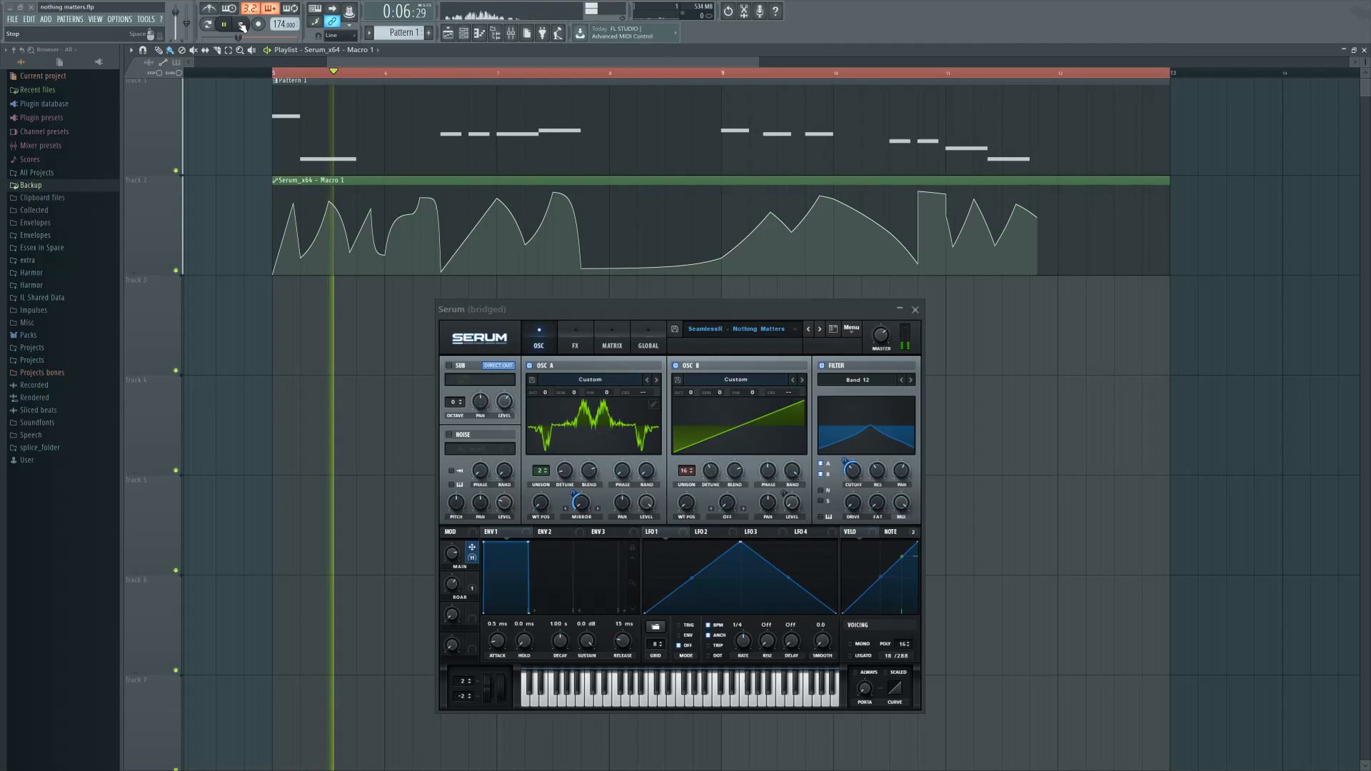
Turn on the Tube distortion effect and audition the pattern with distortion only
left_click(575, 337)
left_click_drag(911, 410, 905, 329)
left_click(897, 377)
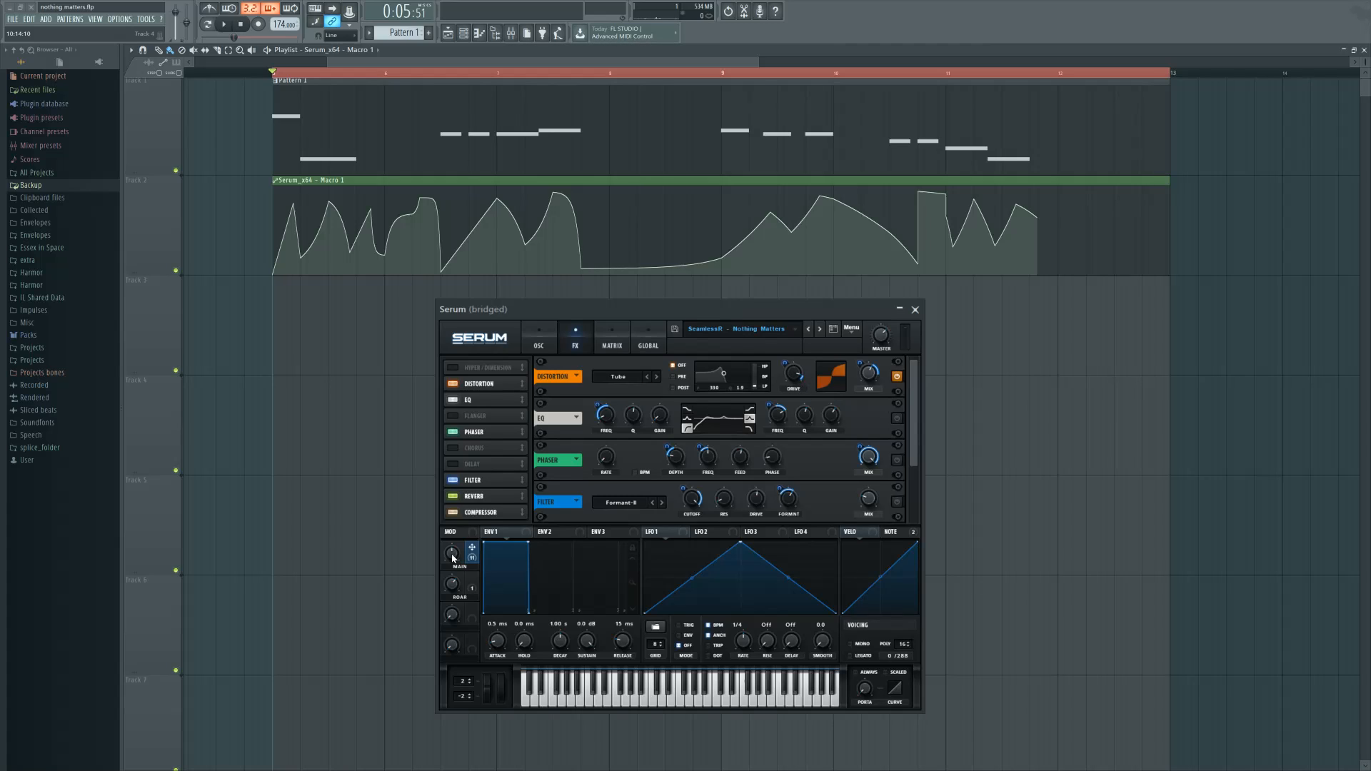
left_click(224, 25)
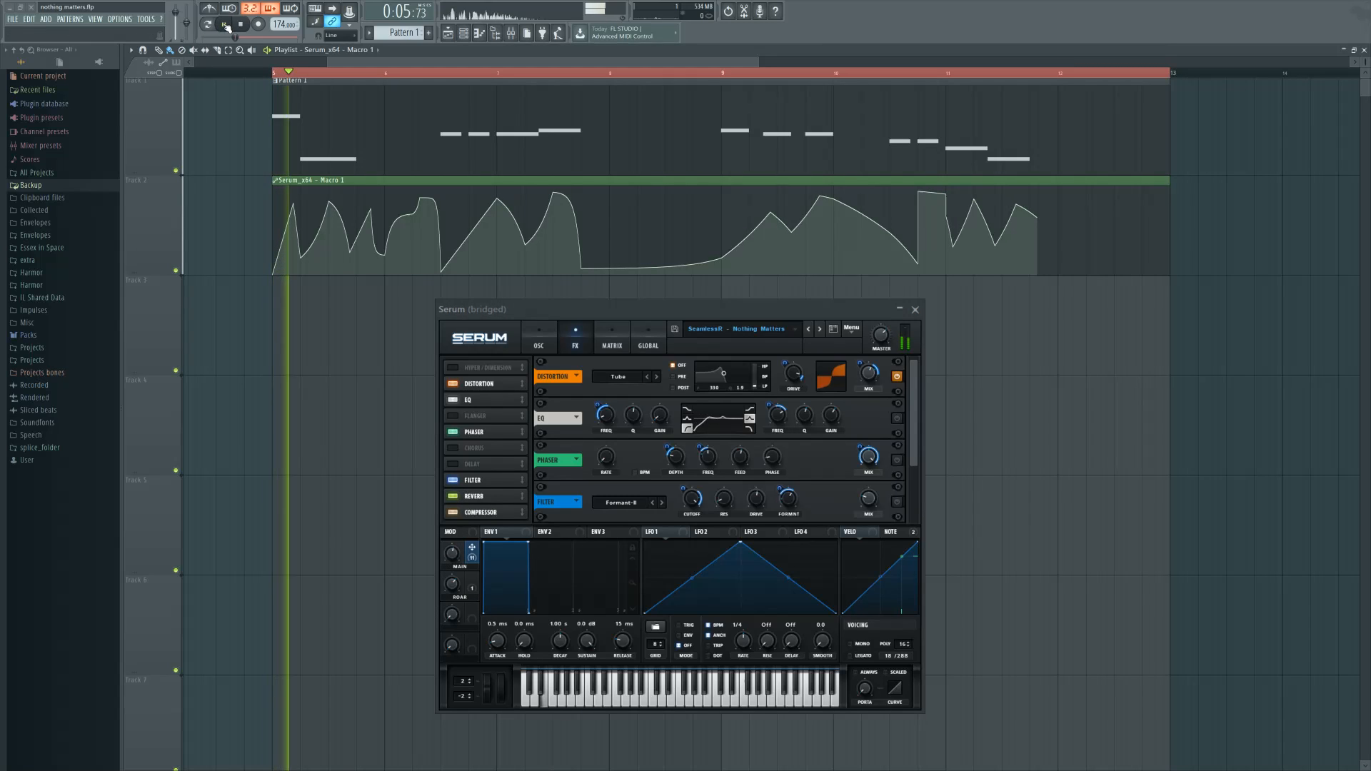
left_click(241, 25)
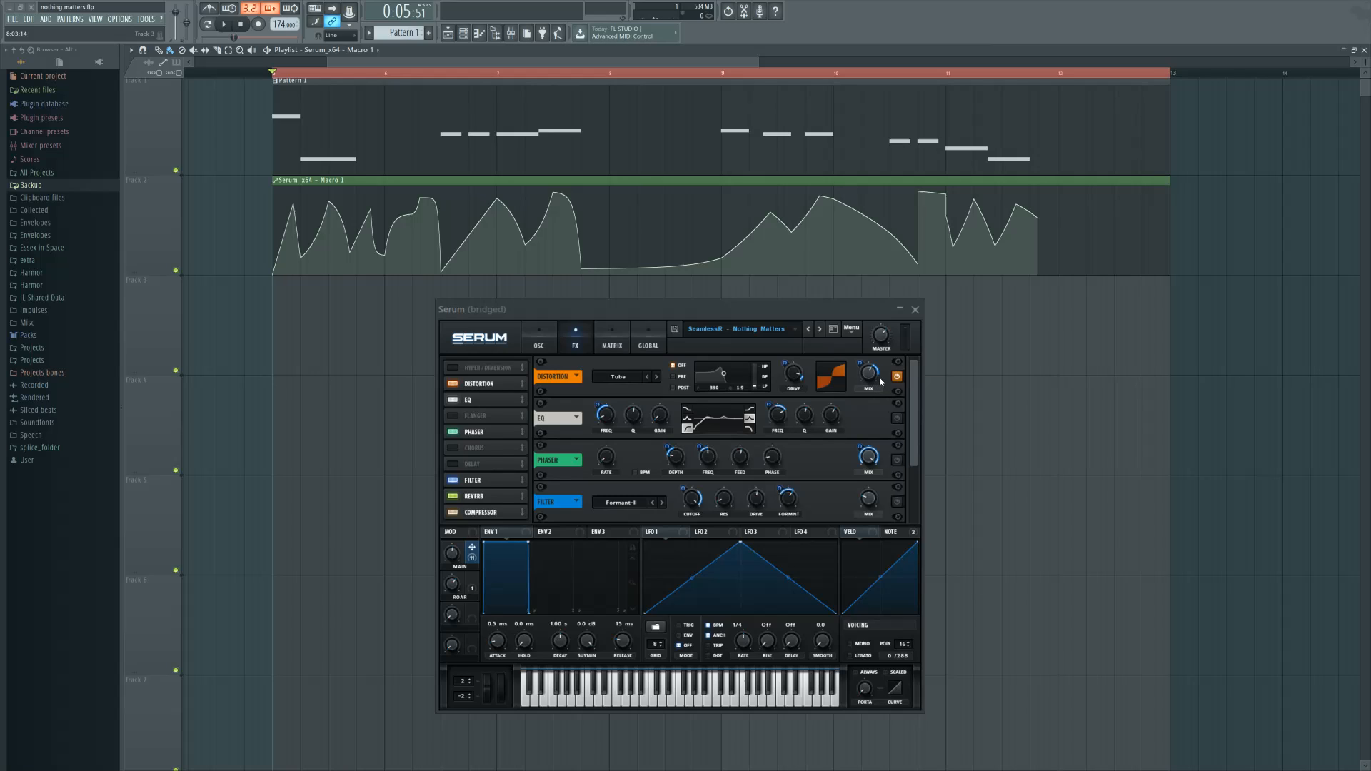
Turn on the EQ effect after the distortion and audition the pattern
left_click(865, 409)
left_click(223, 24)
left_click(242, 25)
Turn on the phaser effect and audition the pattern while comparing different amounts of its mix
left_click(897, 461)
scroll(914, 450, "down", 2)
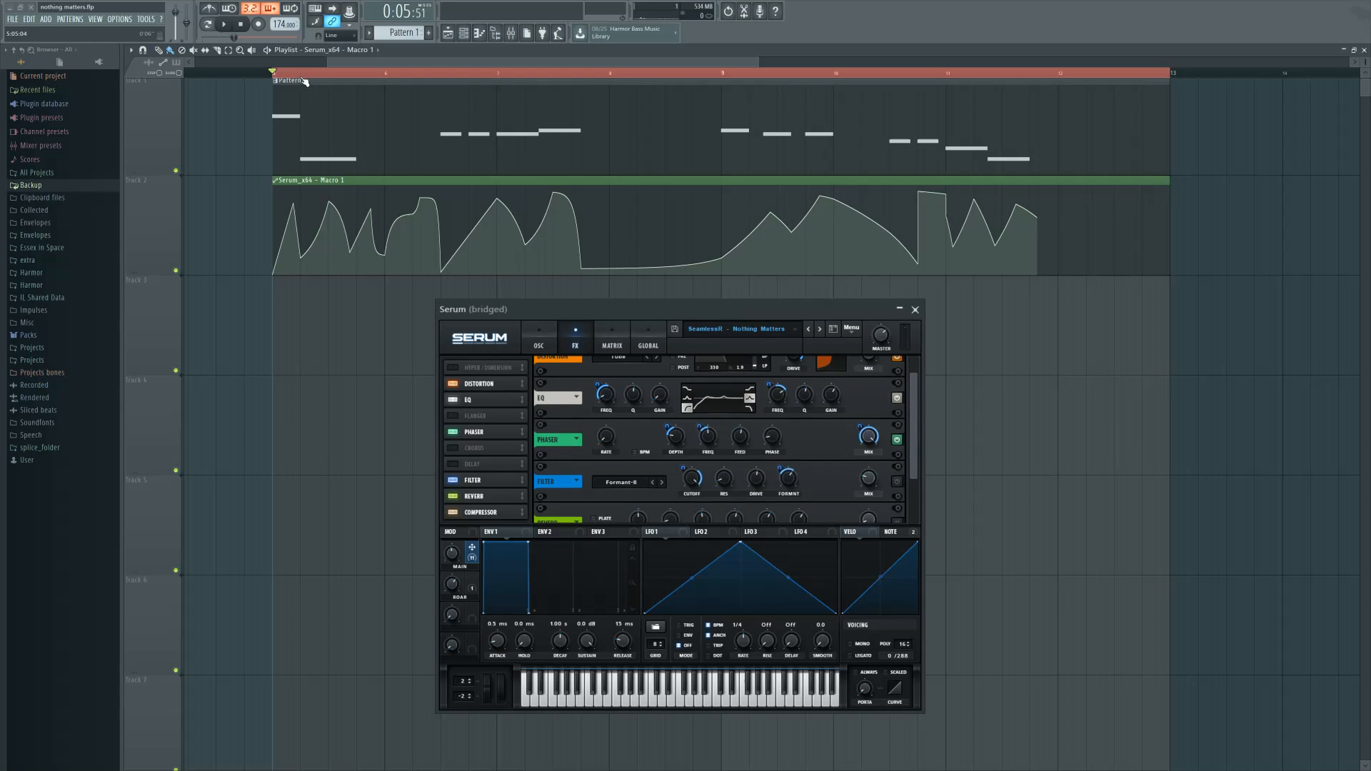
key("space")
key("space")
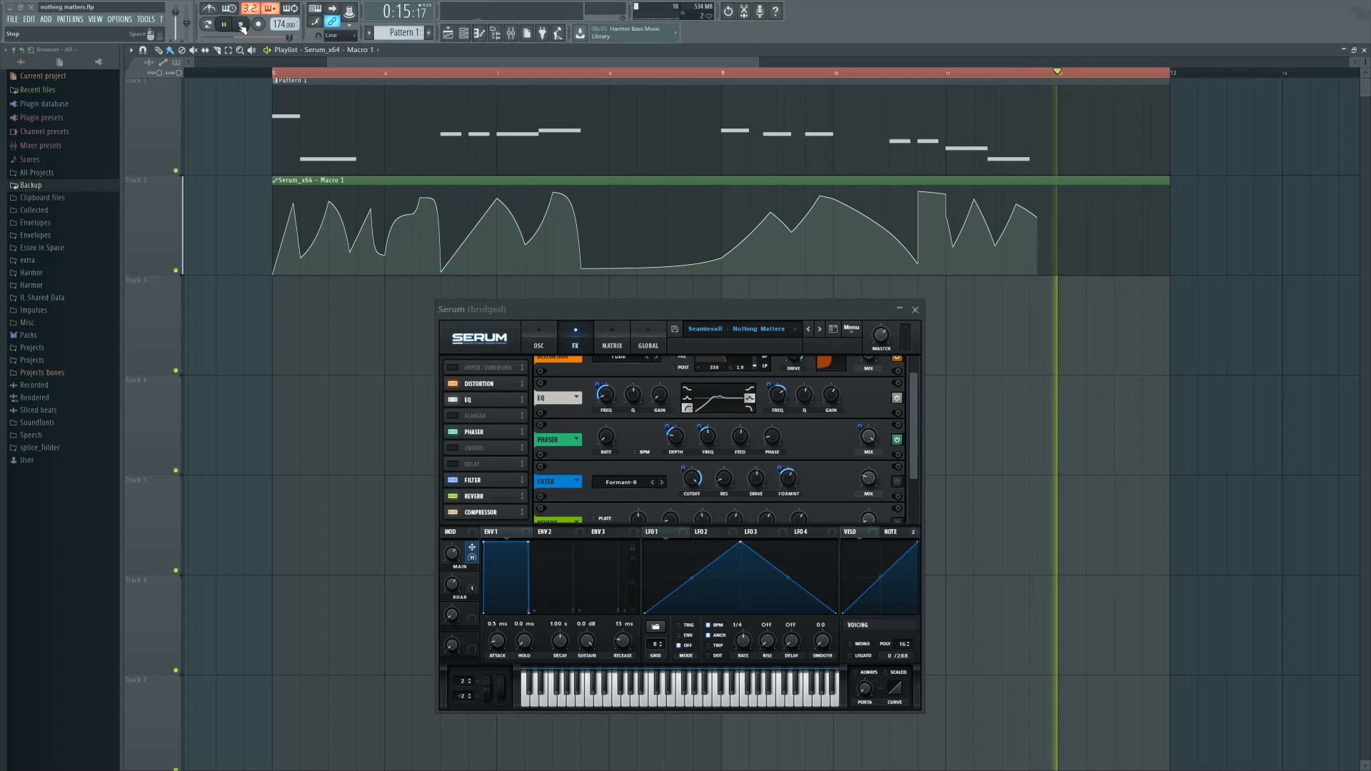
left_click(241, 26)
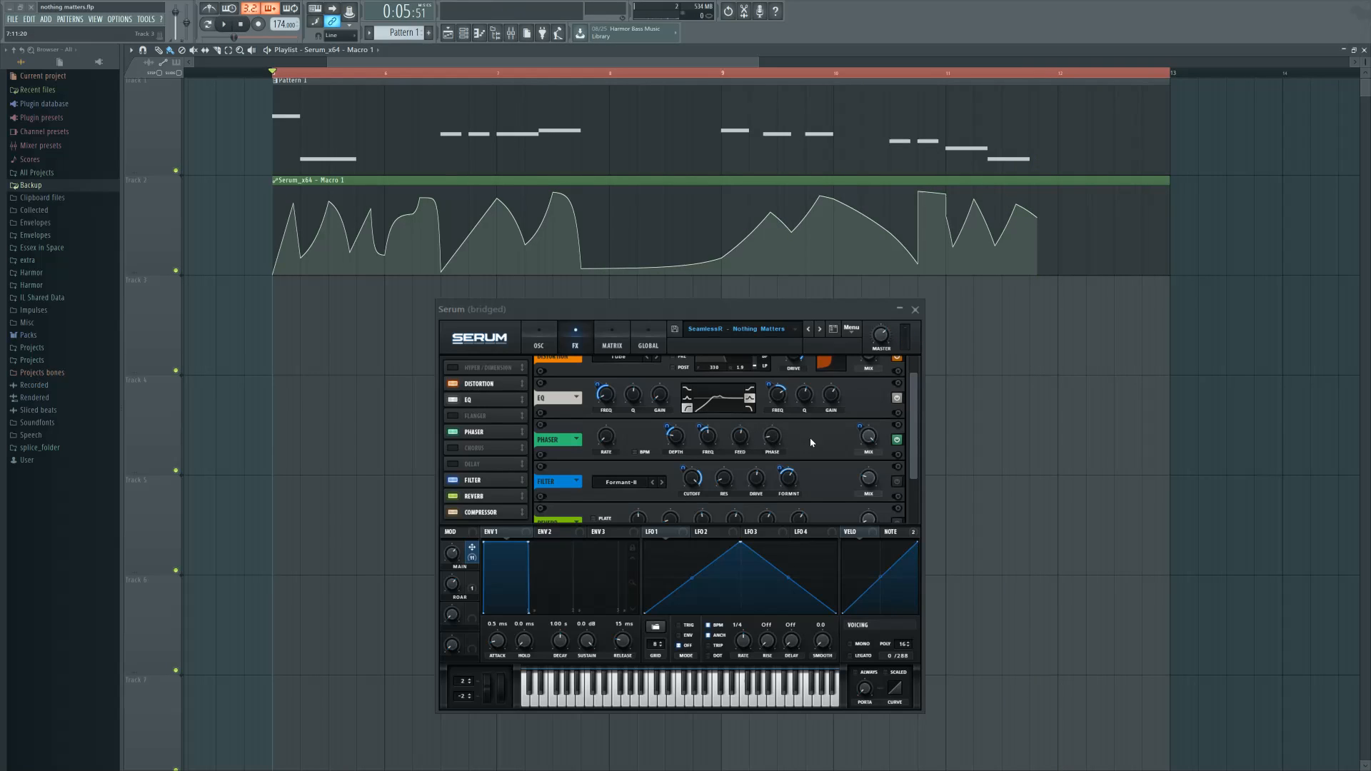
left_click_drag(866, 441, 867, 560)
Turn on the formant filter effect alongside the phaser, and audition the pattern while trying its mix amount
scroll(915, 451, "down", 3)
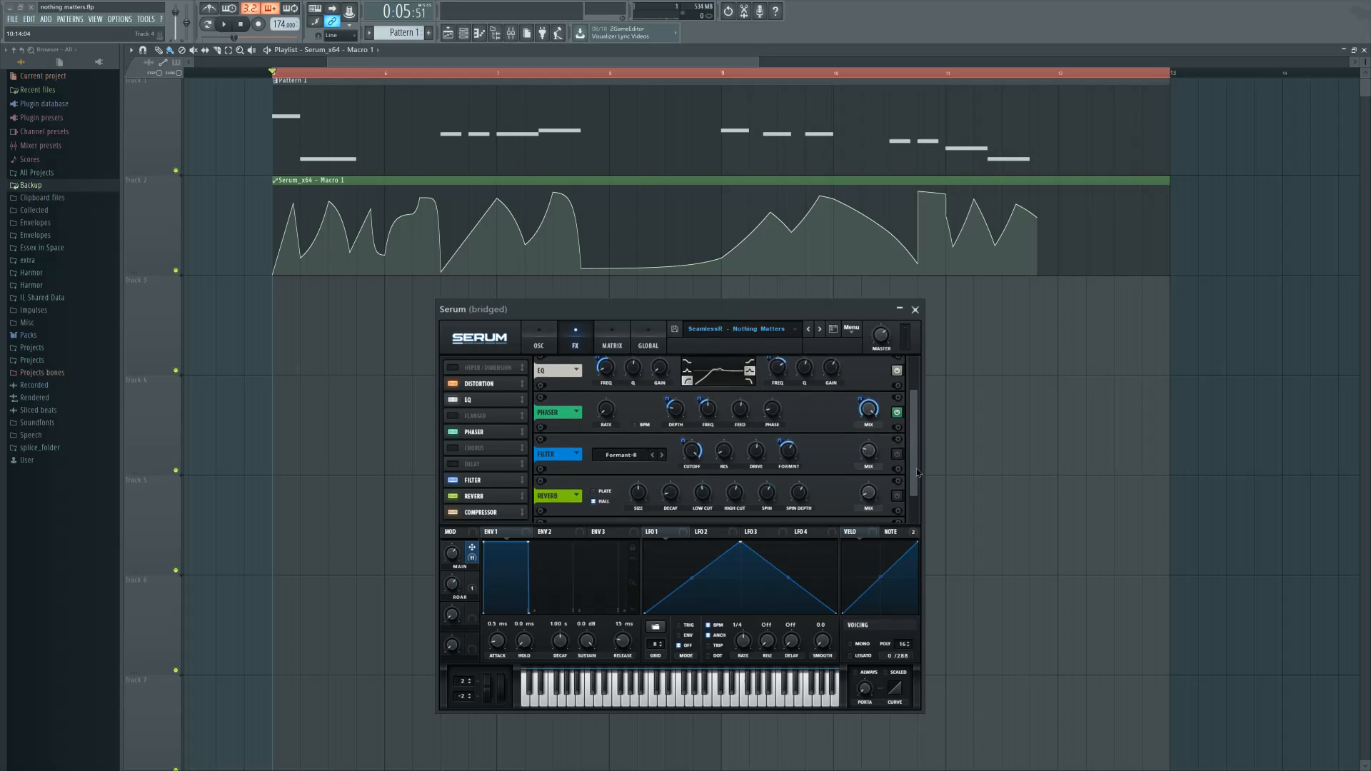
left_click(898, 401)
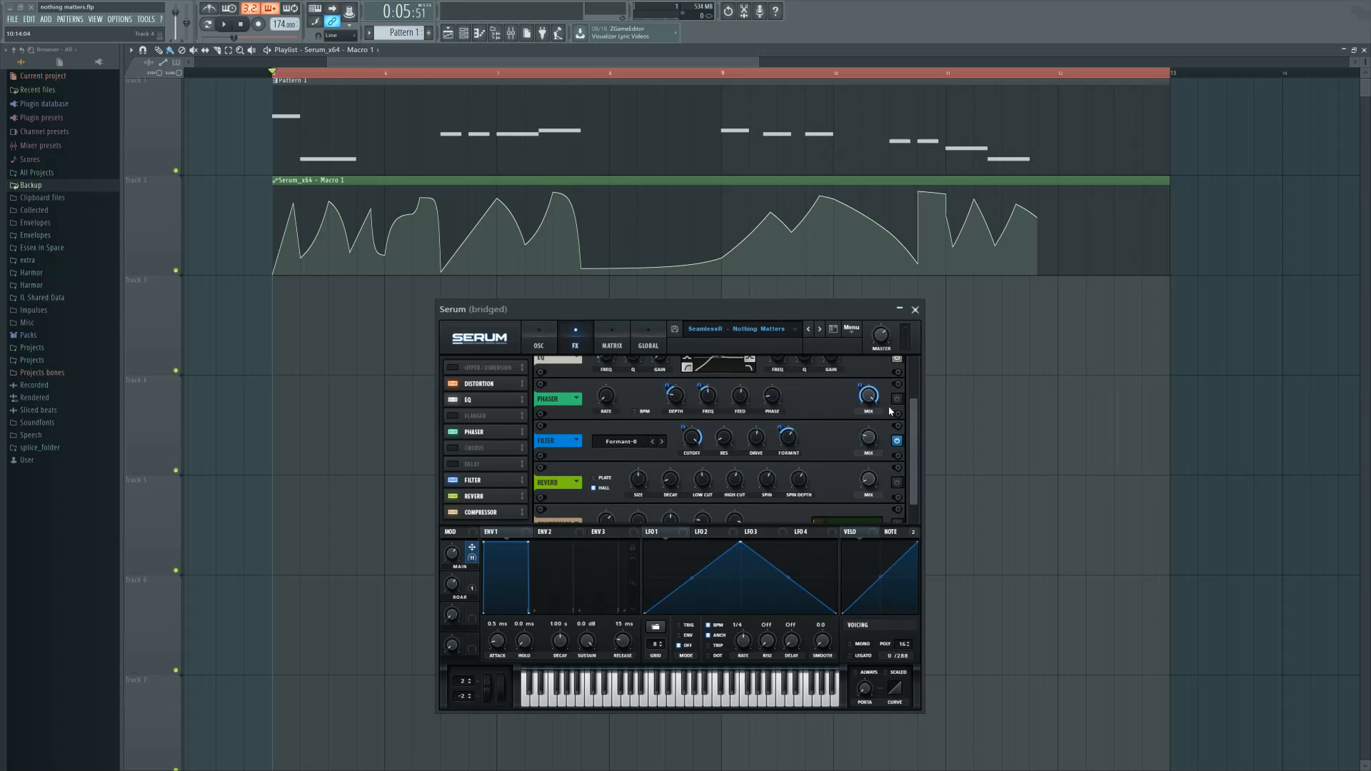
left_click(898, 399)
left_click(224, 24)
left_click(241, 24)
left_click(224, 25)
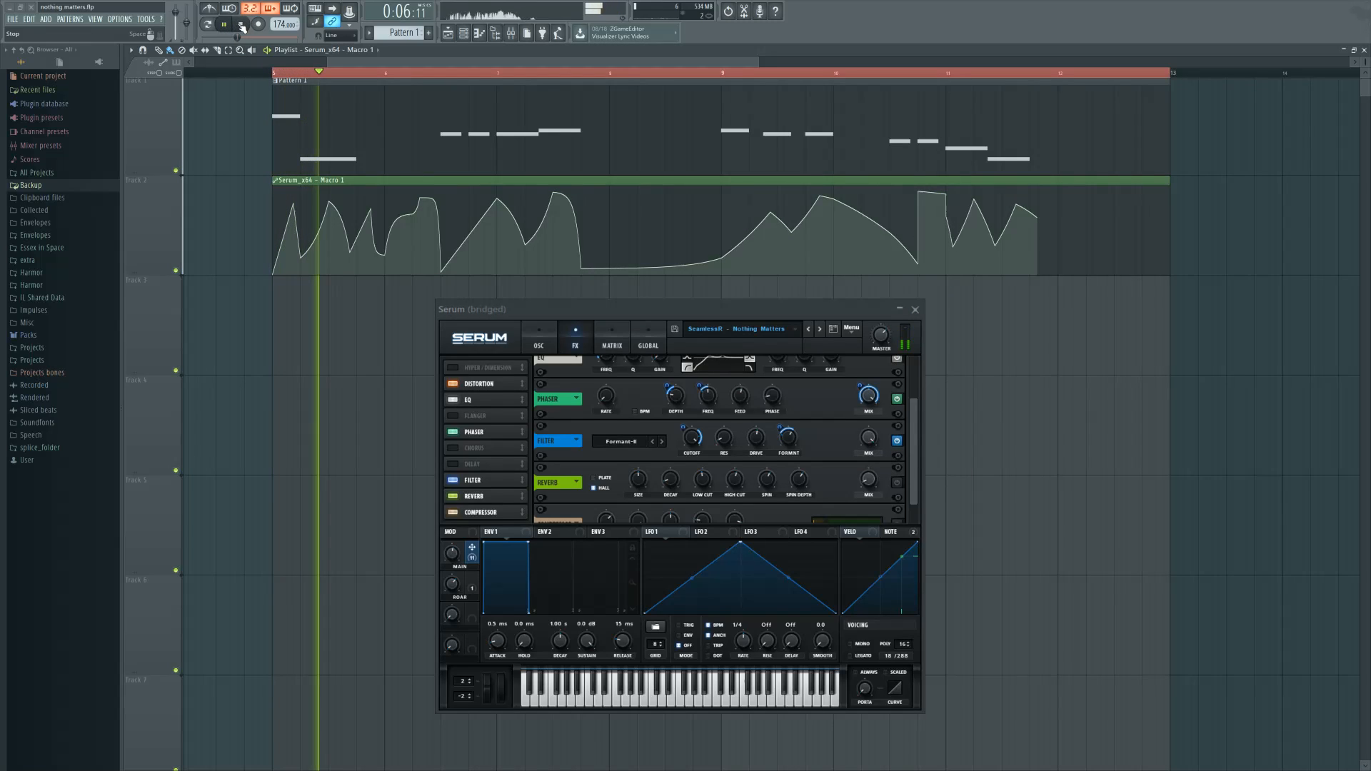
left_click(241, 26)
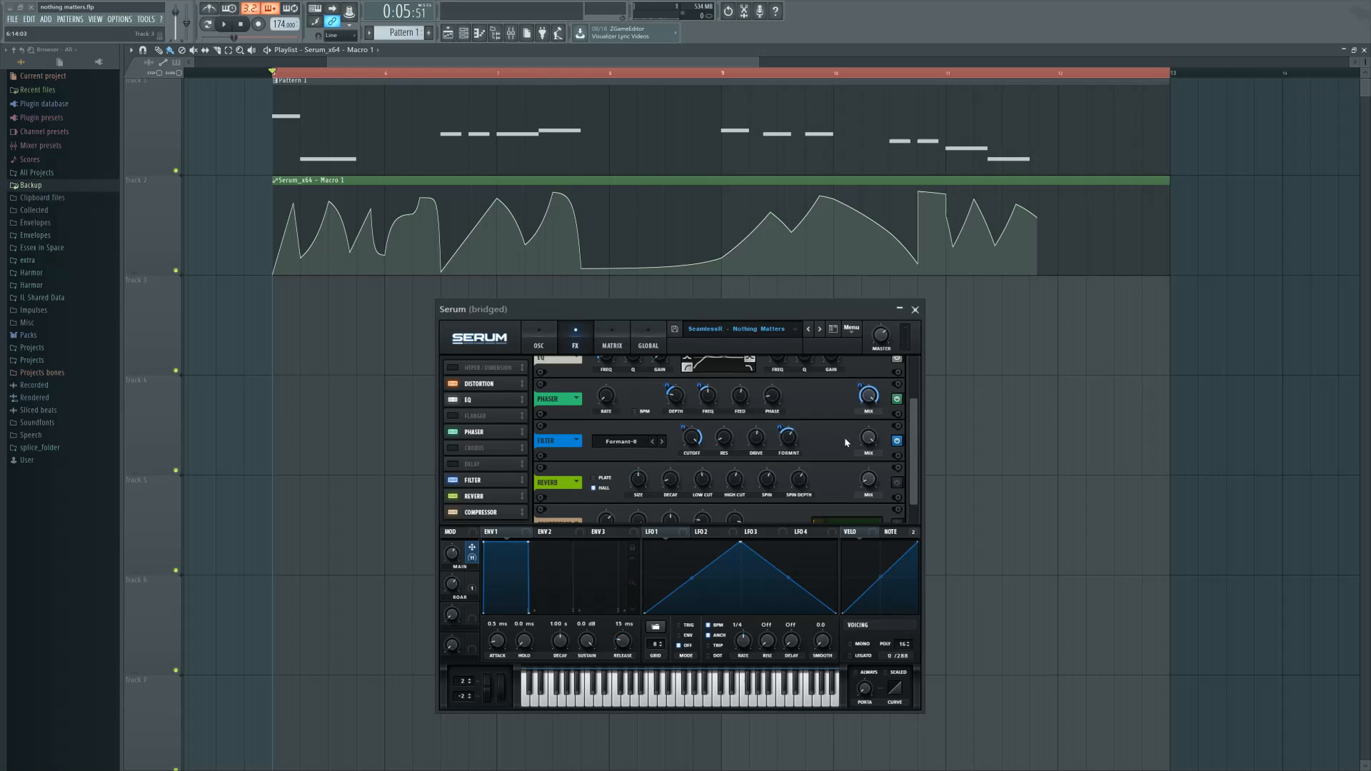
left_click_drag(869, 437, 862, 503)
key("space")
Turn on the multiband compressor at the end of the effects chain and audition the pattern
scroll(872, 484, "down", 1)
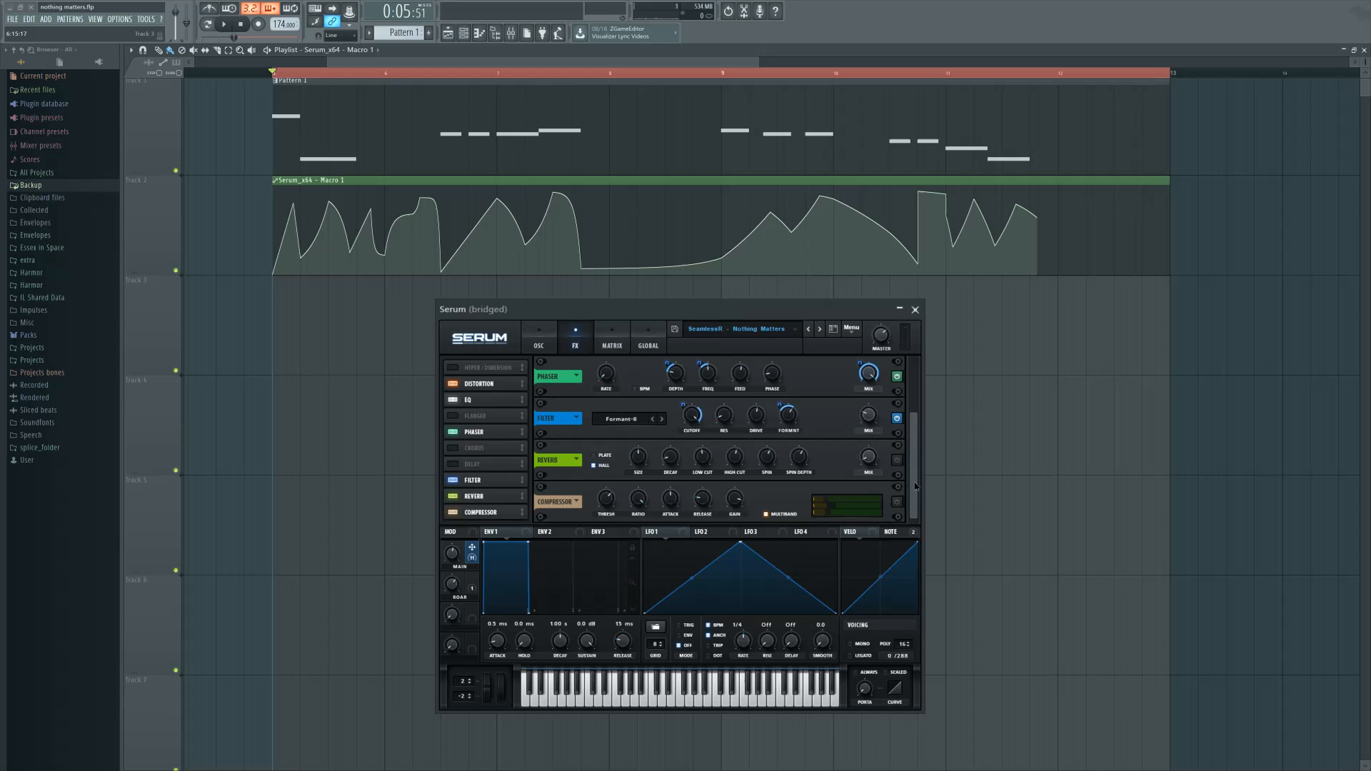
left_click(897, 502)
left_click(224, 25)
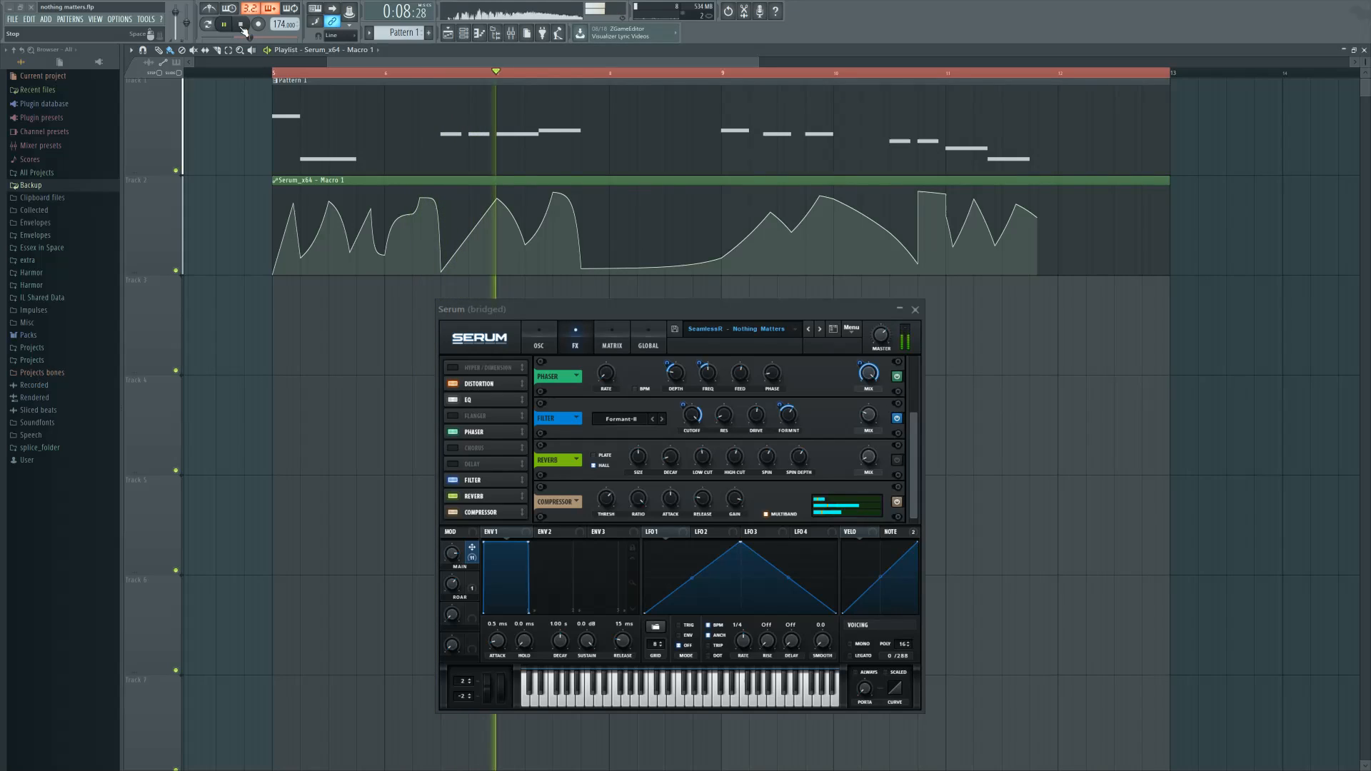
left_click(241, 24)
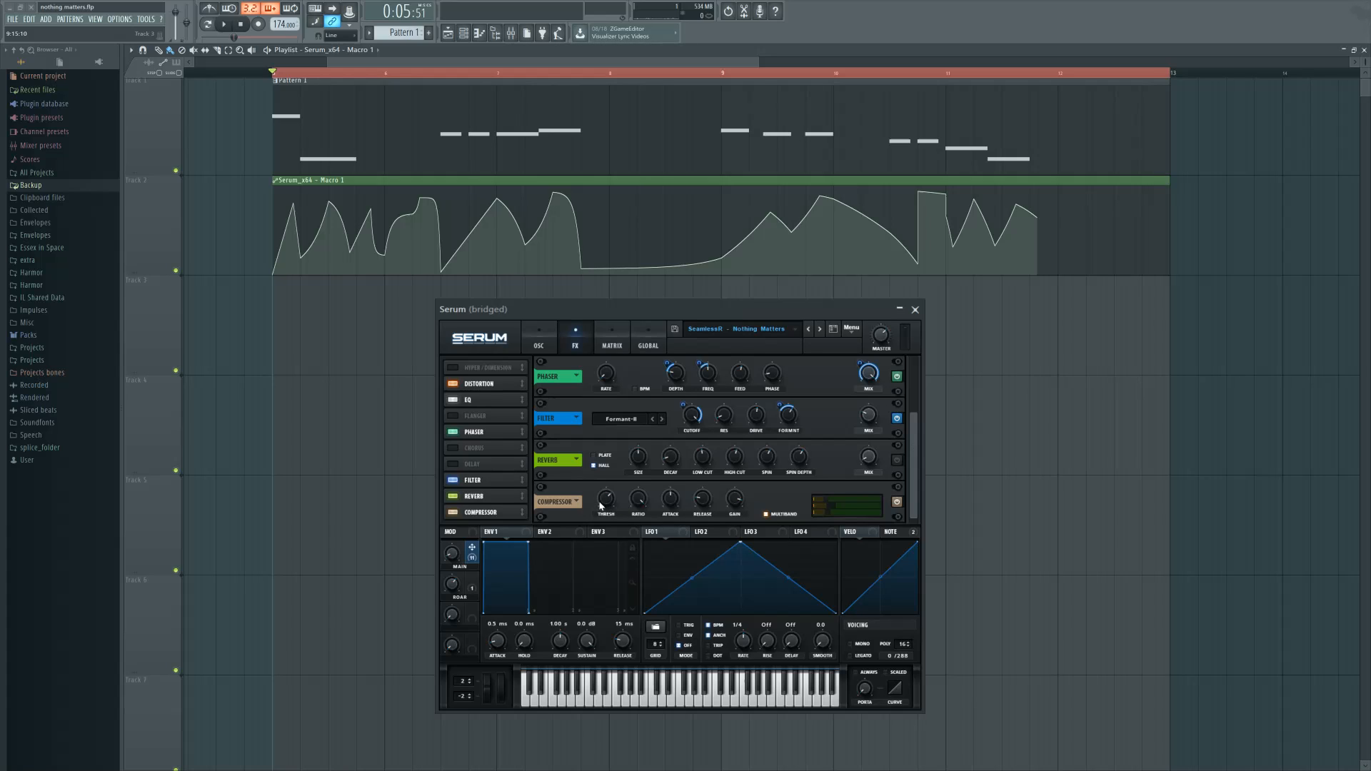
Compare the pattern without and with the multiband compressor
mouse_move(609, 505)
left_click(223, 23)
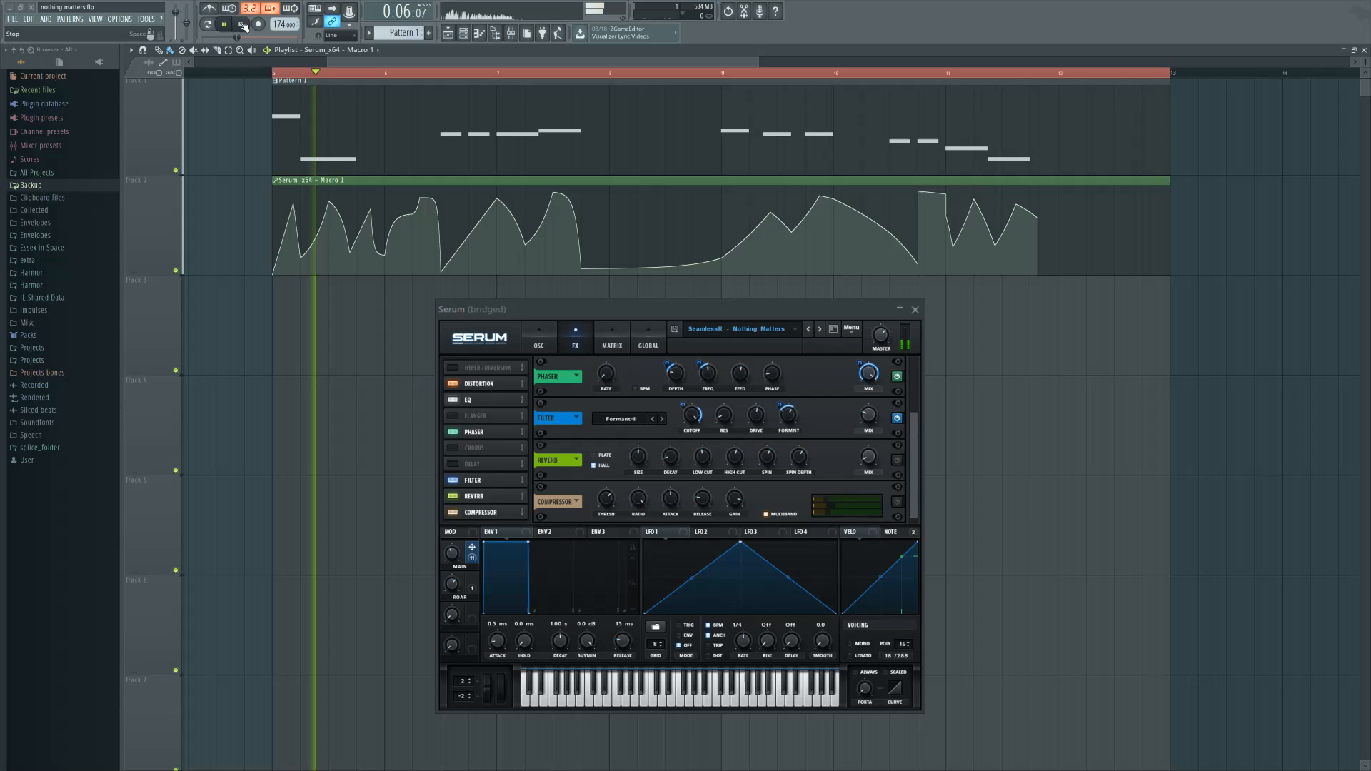
left_click(242, 25)
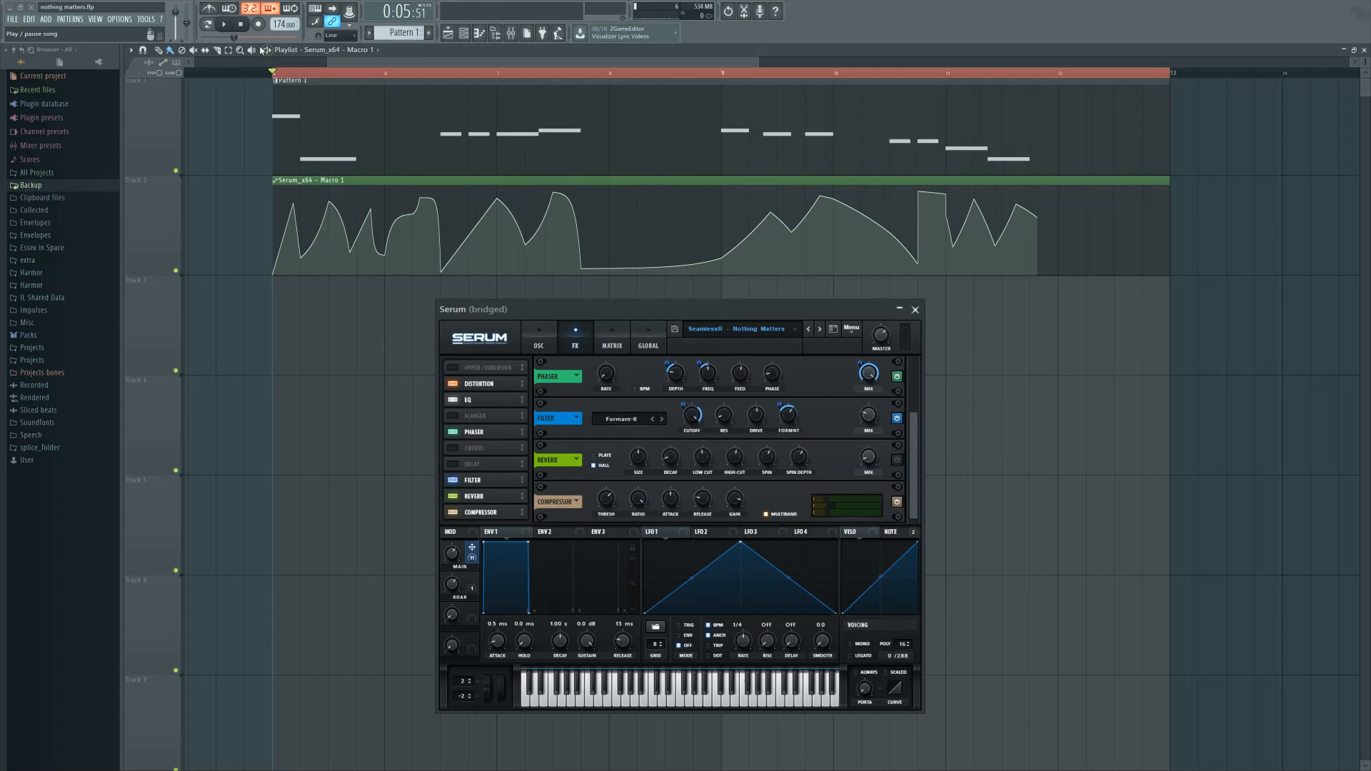
left_click(224, 24)
left_click(240, 24)
Turn on the reverb, turn off the compressor, and audition the pattern with uncompressed reverb
left_click(897, 461)
left_click(897, 502)
left_click(223, 24)
left_click(245, 30)
Turn the compressor back on after the reverb and audition the pattern through the full effects chain
left_click(899, 506)
left_click(226, 22)
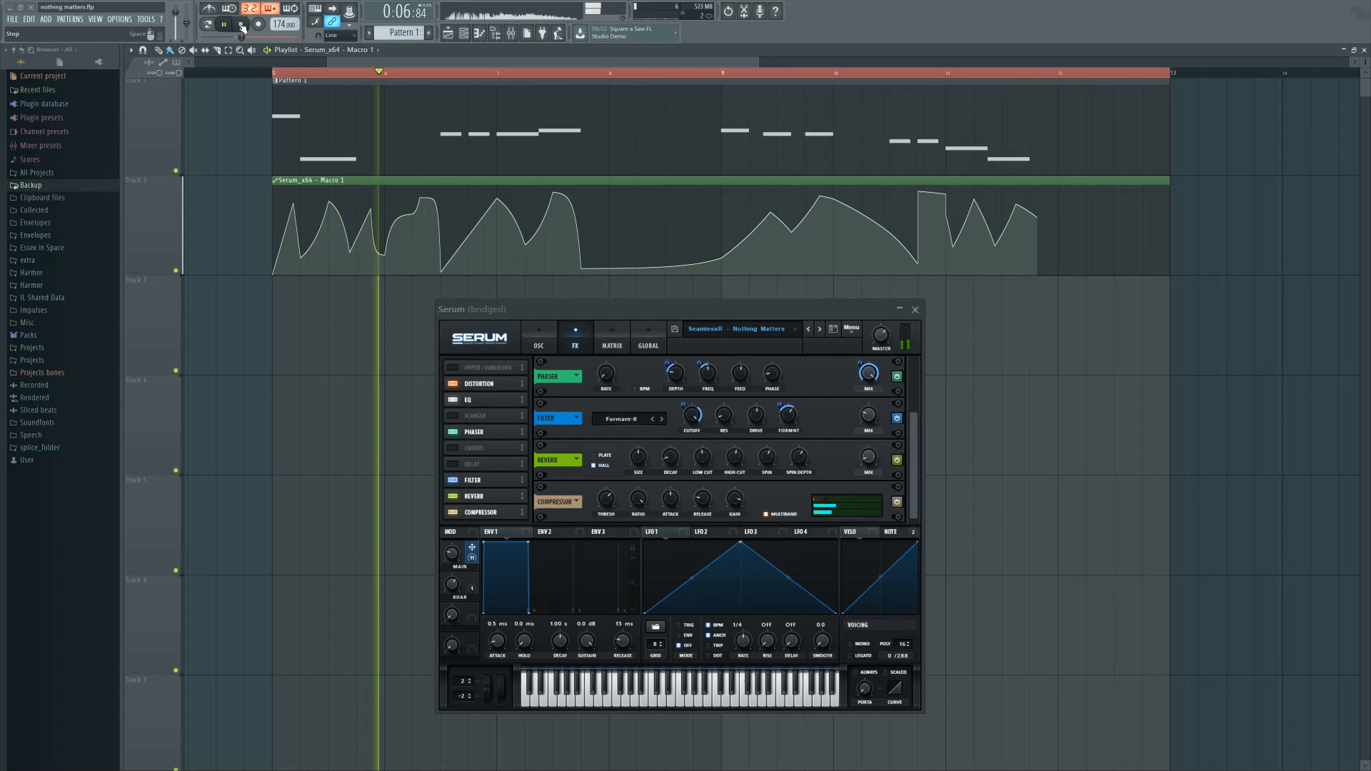
left_click(242, 26)
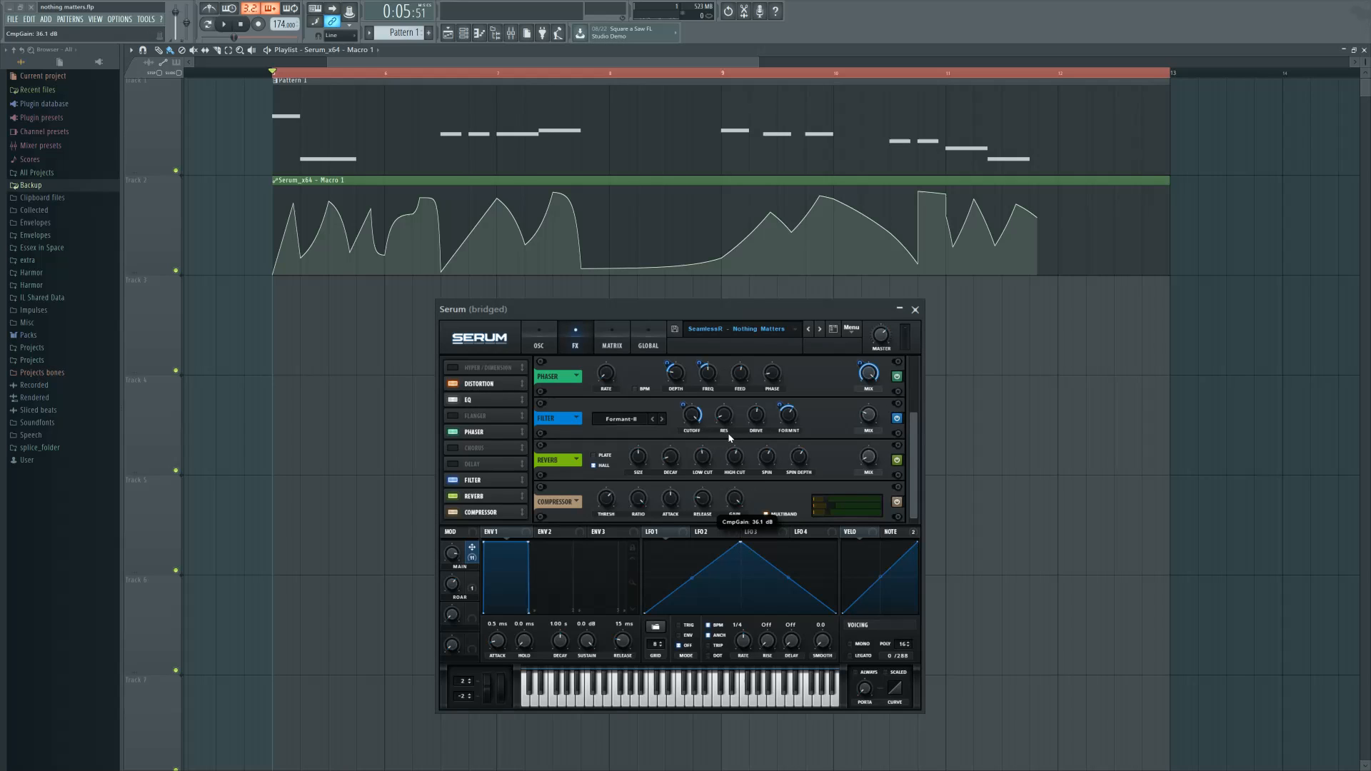
key("space")
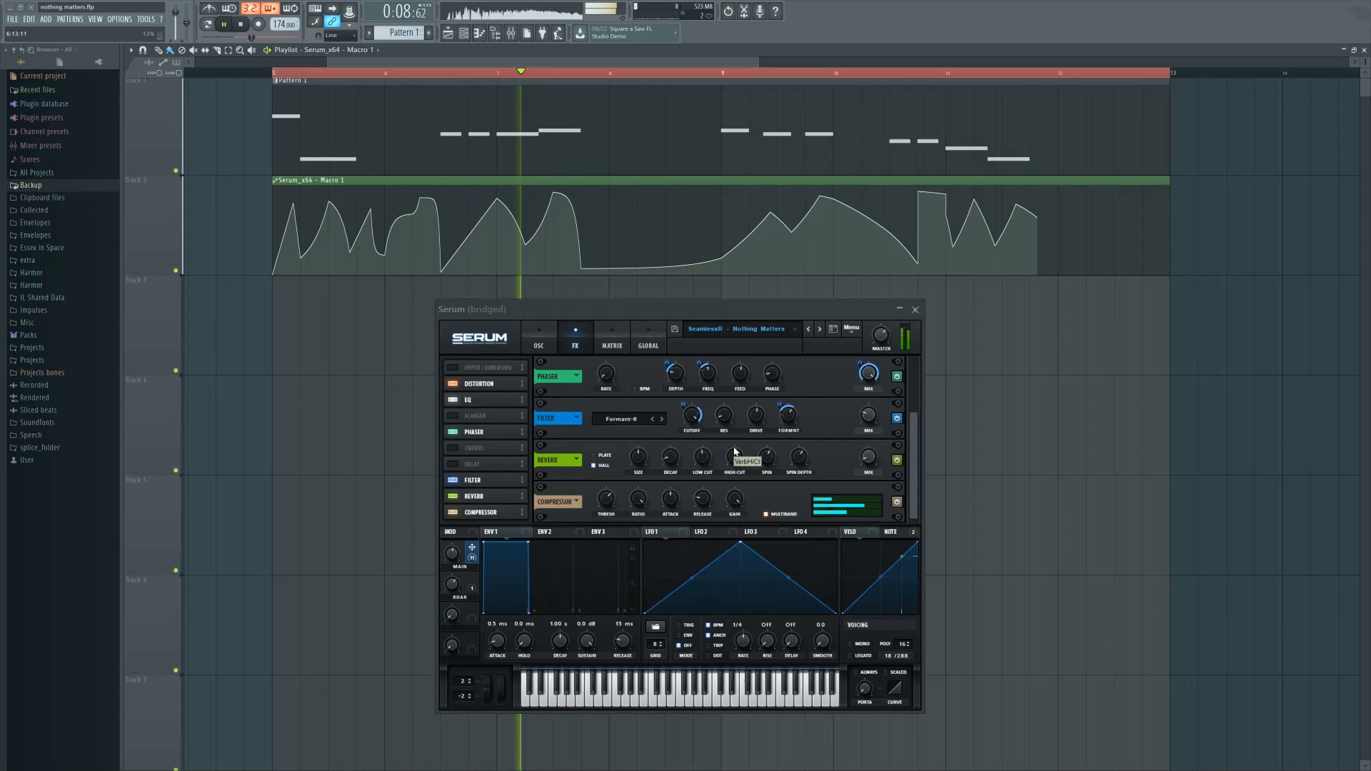
key("space")
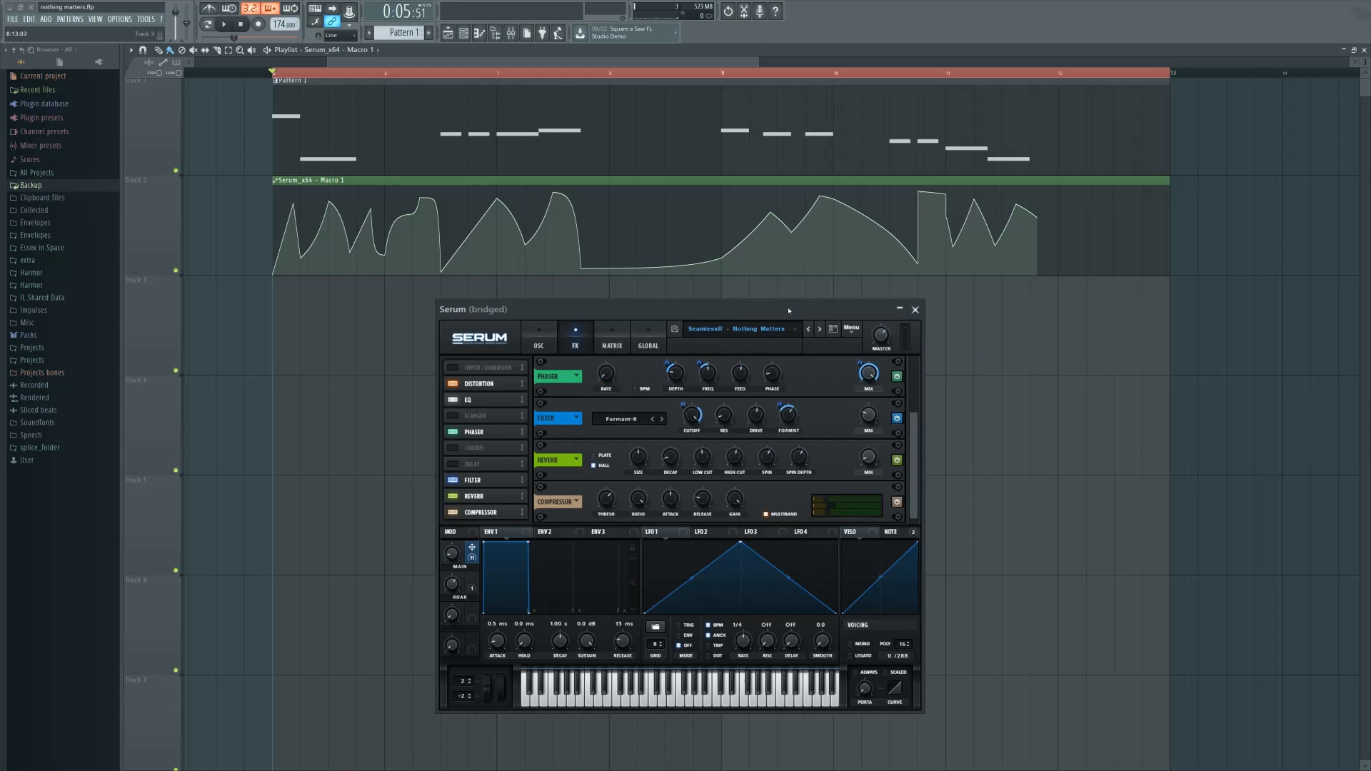
Reposition Serum's window slightly, review the complete effects chain, and return to the oscillator settings
mouse_move(788, 310)
left_mouse_down()
mouse_move(934, 307)
mouse_move(799, 322)
left_mouse_up()
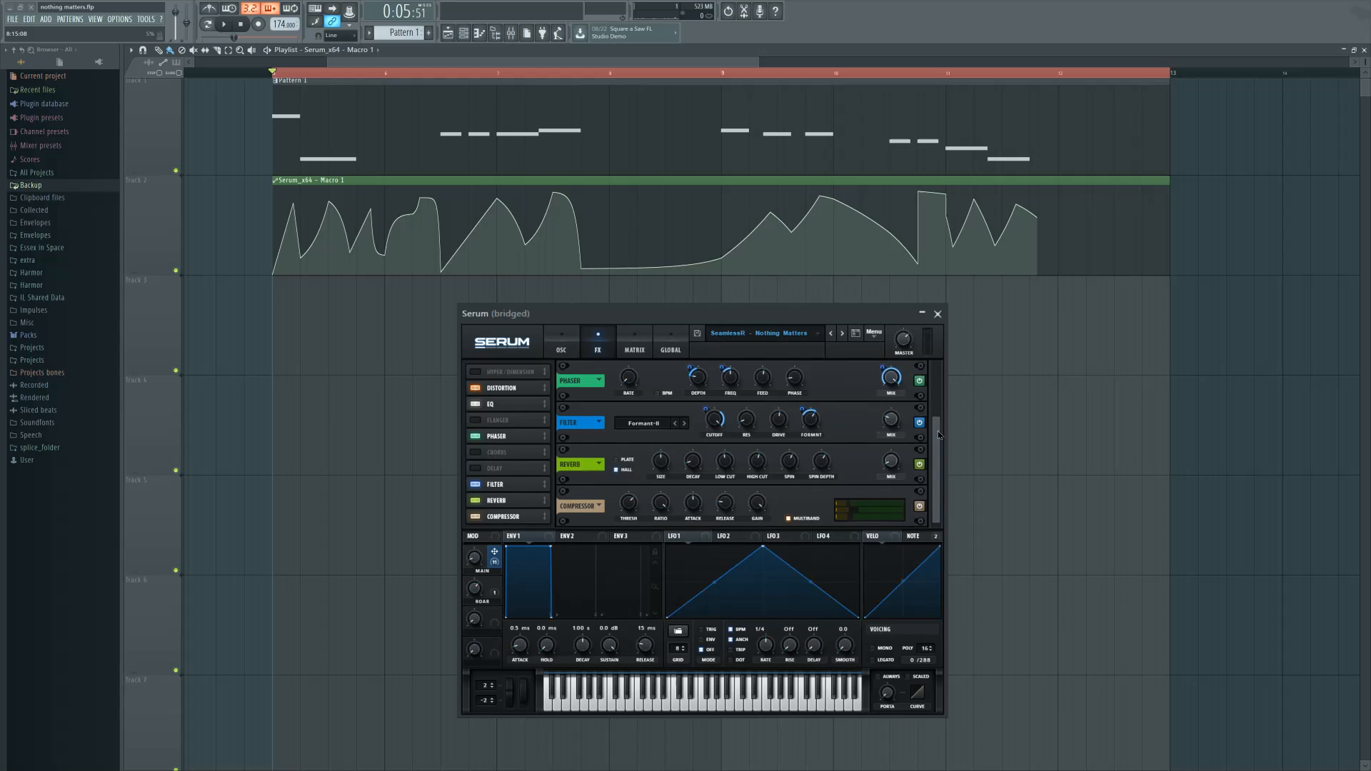
left_click_drag(940, 443, 938, 473)
scroll(939, 473, "up", 2)
scroll(939, 473, "down", 2)
left_click(562, 349)
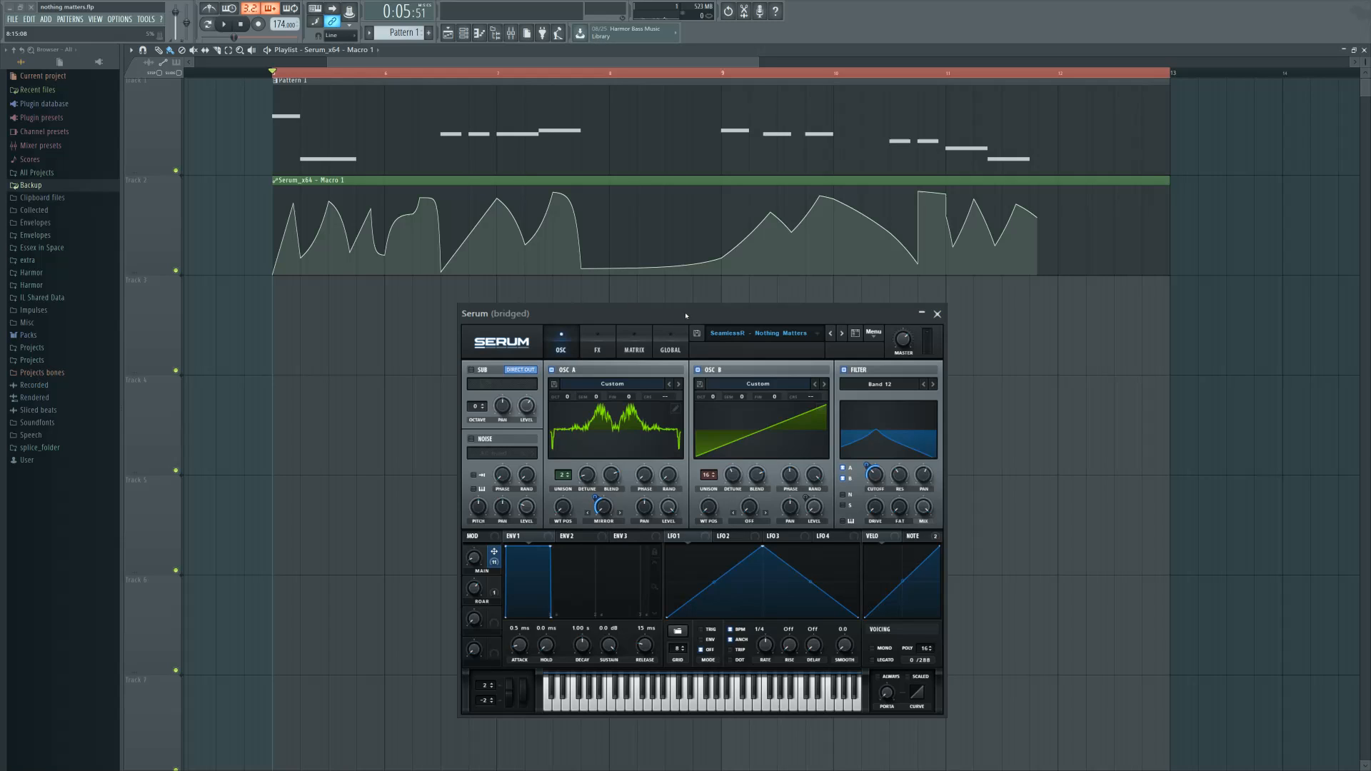
mouse_move(686, 316)
left_mouse_down()
mouse_move(694, 302)
mouse_move(682, 315)
left_mouse_up()
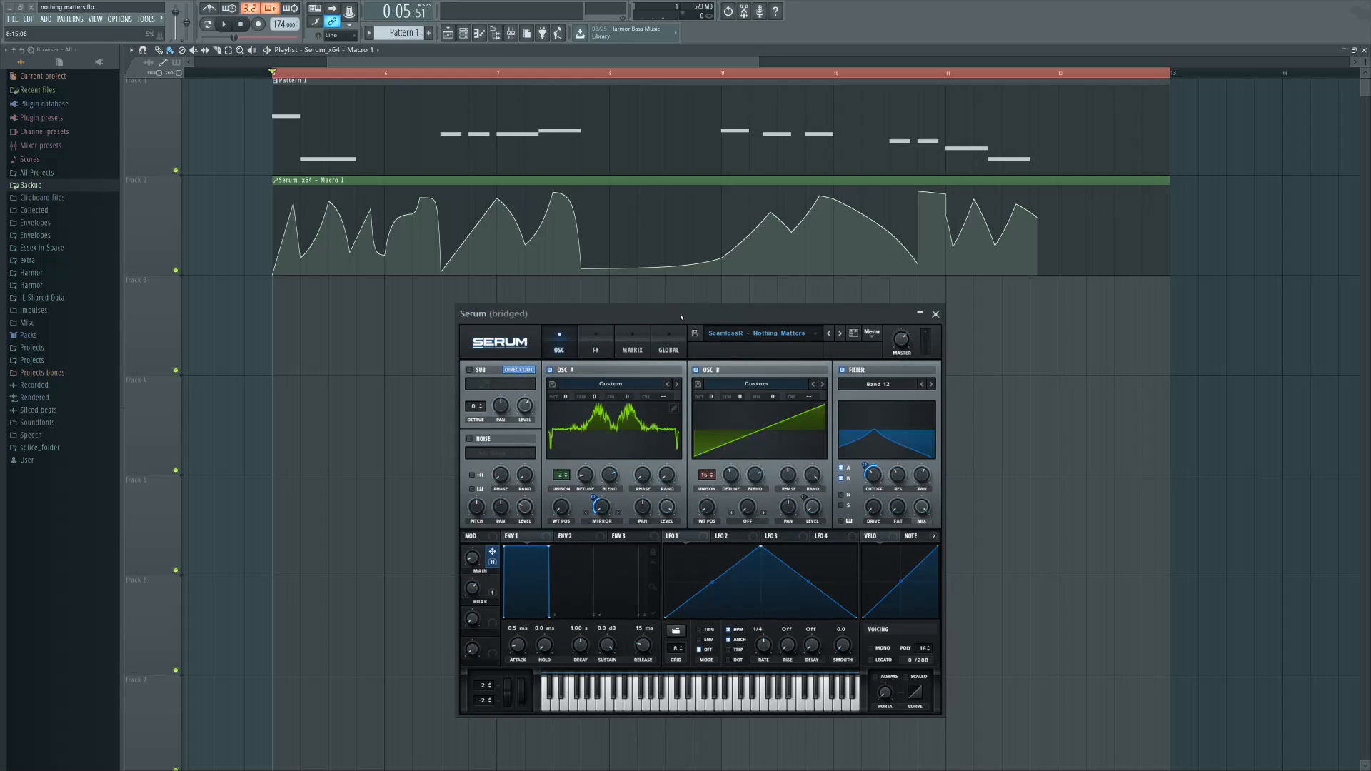